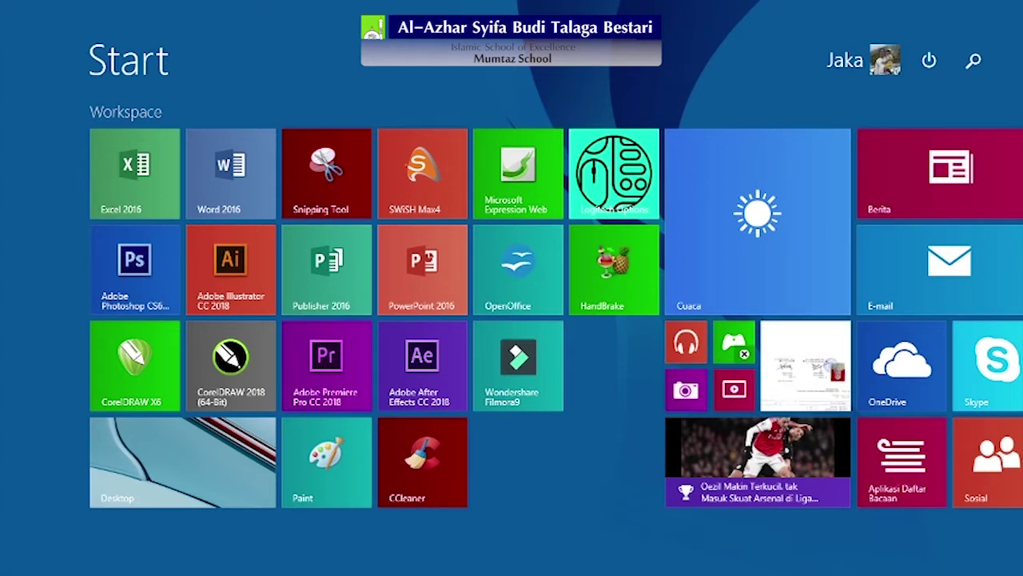
Step: Start Word 2016 with a blank document and insert a WordArt object in the black style with a turquoise shadow
{"action": "left_click", "coordinate": [226, 206]}
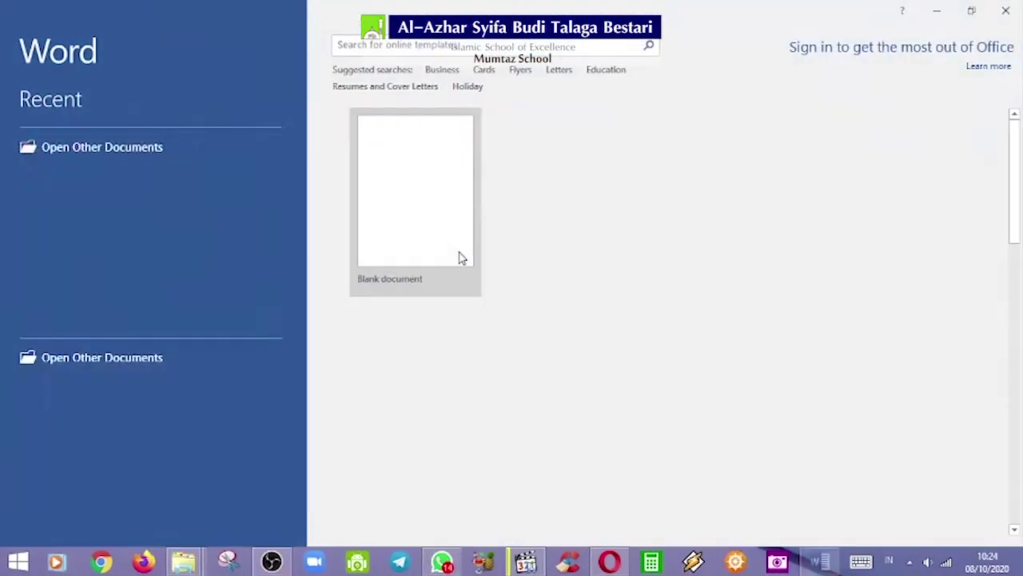
{"action": "left_click", "coordinate": [400, 207]}
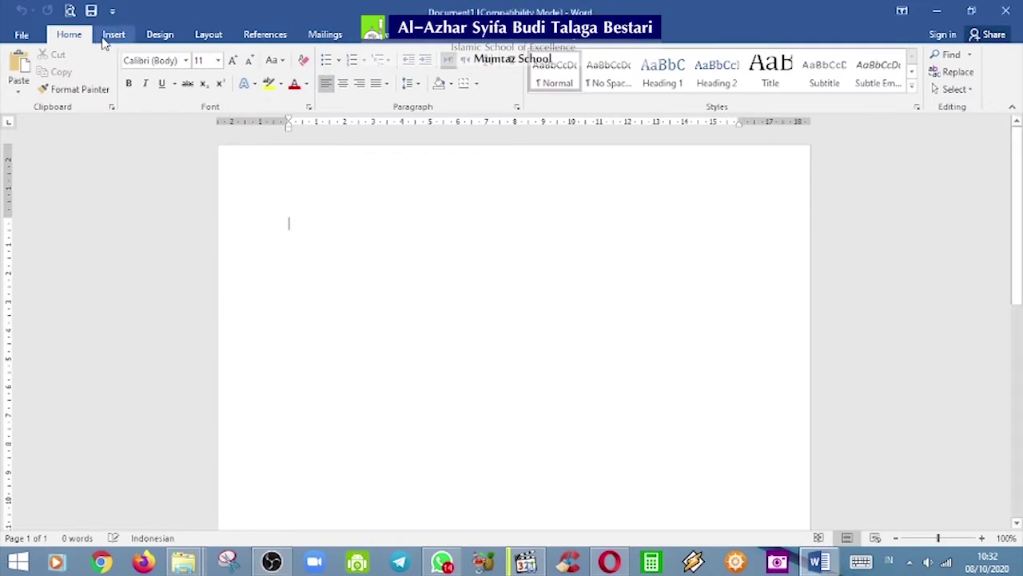
{"action": "left_click", "coordinate": [113, 35]}
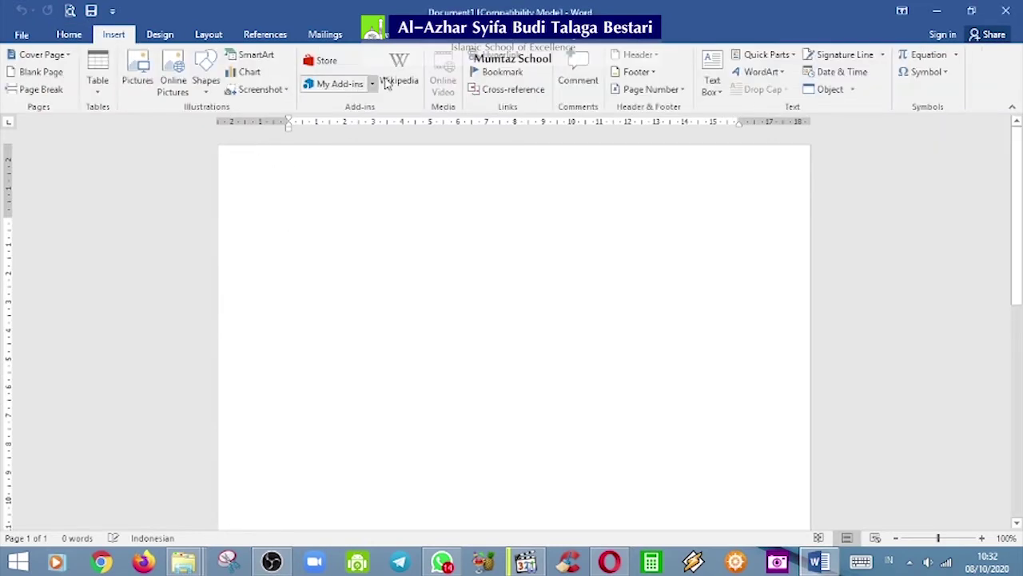
{"action": "left_click", "coordinate": [784, 73]}
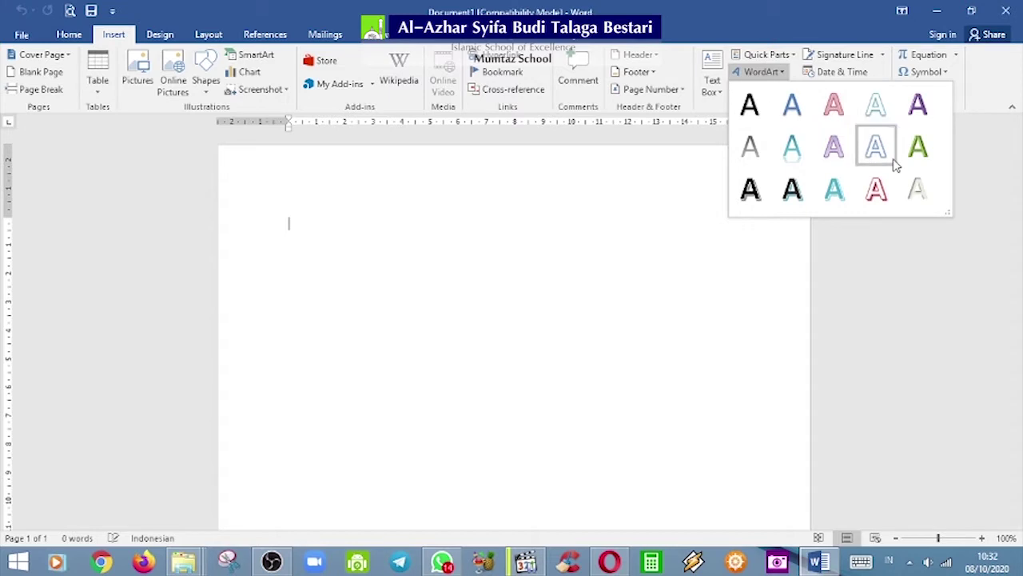
{"action": "left_click", "coordinate": [792, 189]}
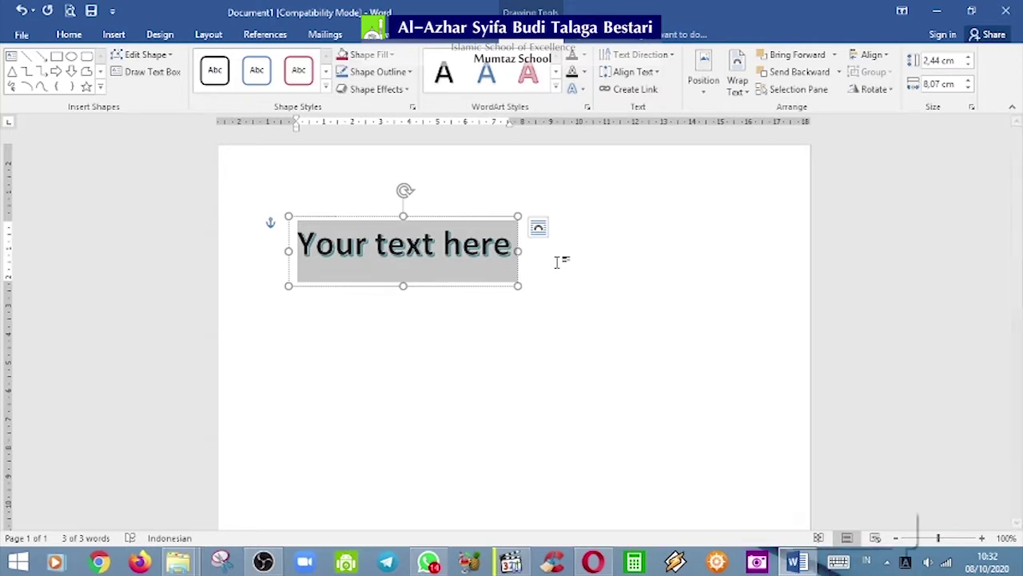
Step: Replace the WordArt placeholder text with "Belajar Menyisipkan WordArt"
{"action": "key", "text": "Caps_Lock"}
{"action": "type", "text": "B"}
{"action": "key", "text": "Caps_Lock"}
{"action": "type", "text": "elajar"}
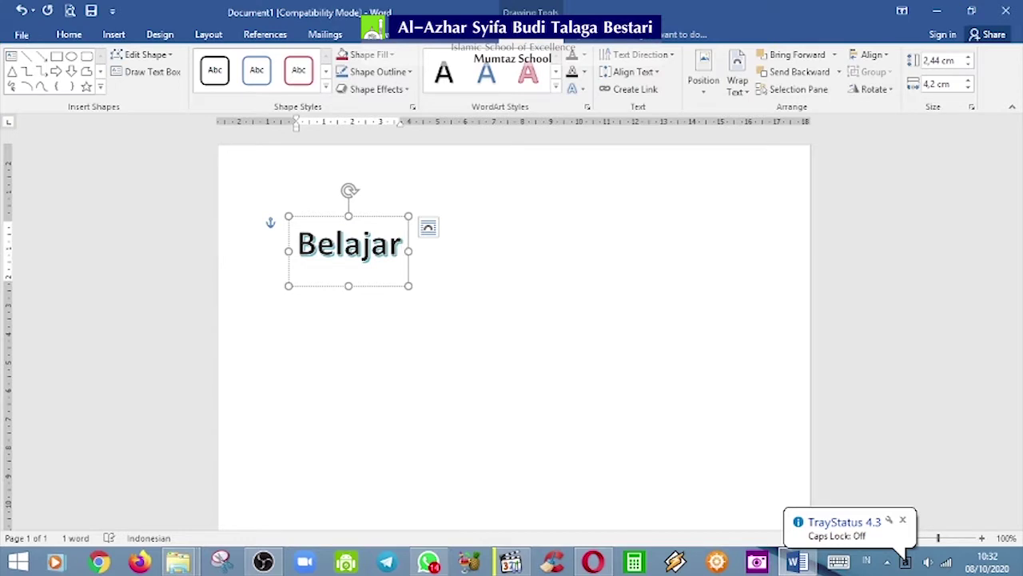
{"action": "key", "text": "Caps_Lock"}
{"action": "type", "text": "ME"}
{"action": "key", "text": "Caps_Lock"}
{"action": "type", "text": "e"}
{"action": "key", "text": "BackSpace"}
{"action": "key", "text": "BackSpace"}
{"action": "type", "text": "enyisipkan"}
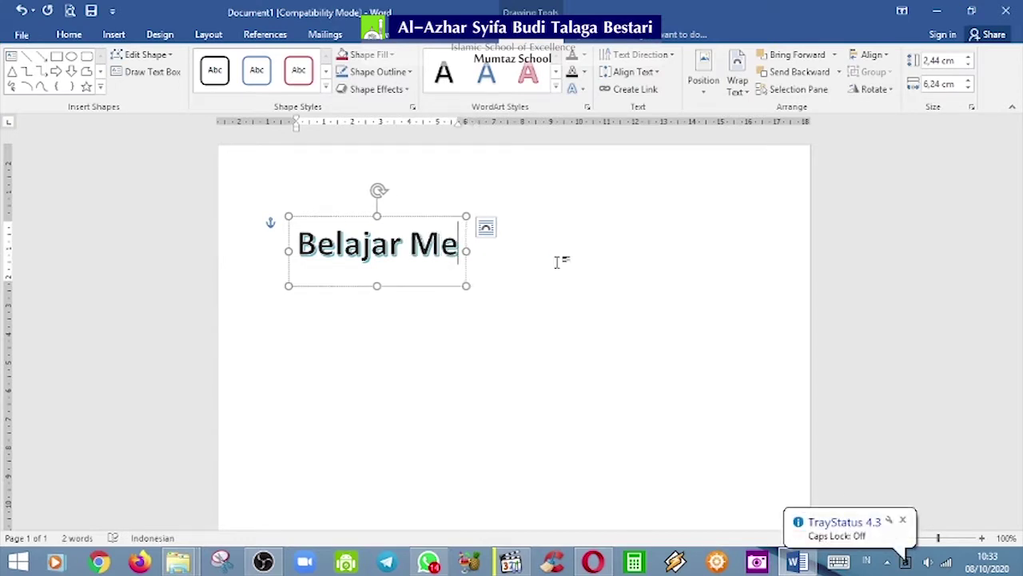
{"action": "key", "text": "Caps_Lock"}
{"action": "type", "text": "W"}
{"action": "key", "text": "Caps_Lock"}
{"action": "type", "text": "ordArt"}
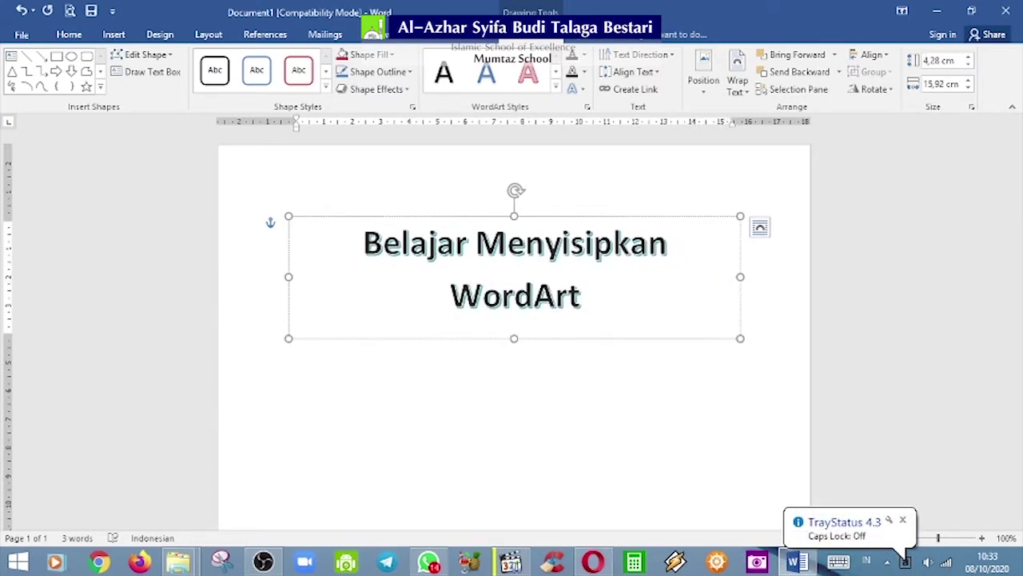
{"action": "left_click", "coordinate": [689, 196]}
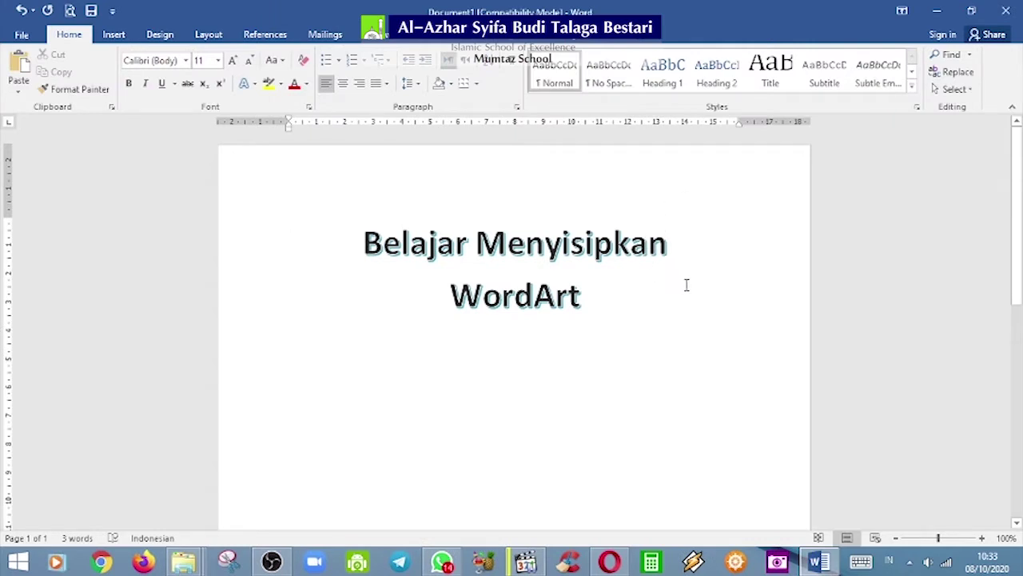
{"action": "double_click", "coordinate": [370, 387]}
{"action": "left_click", "coordinate": [470, 224]}
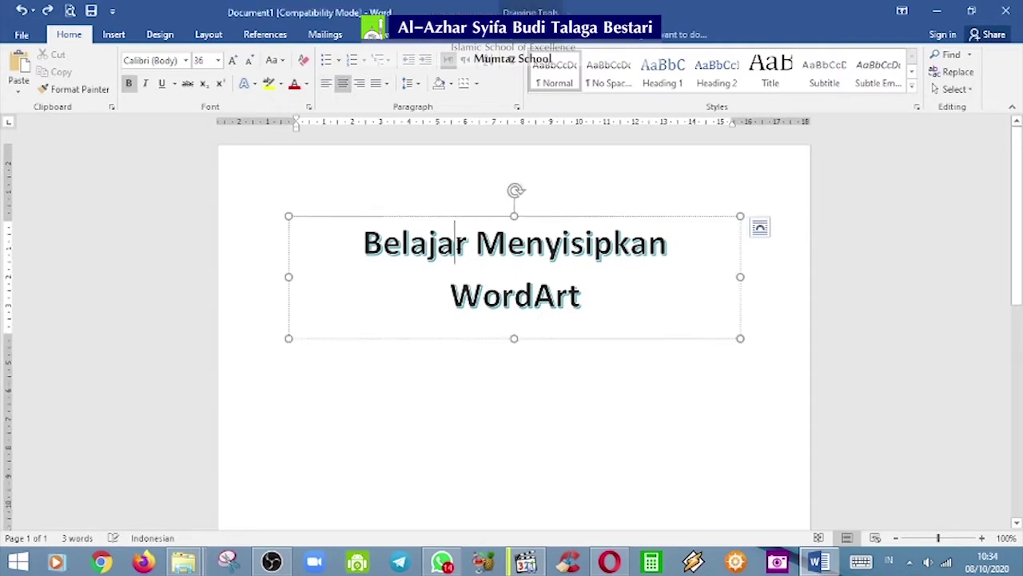
{"action": "left_click", "coordinate": [469, 217]}
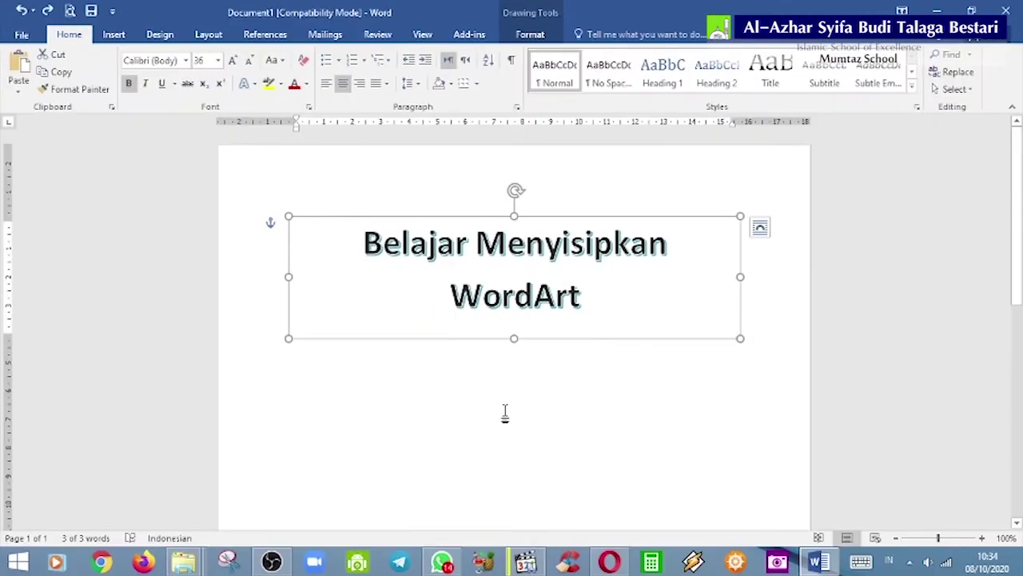
{"action": "left_click", "coordinate": [505, 412]}
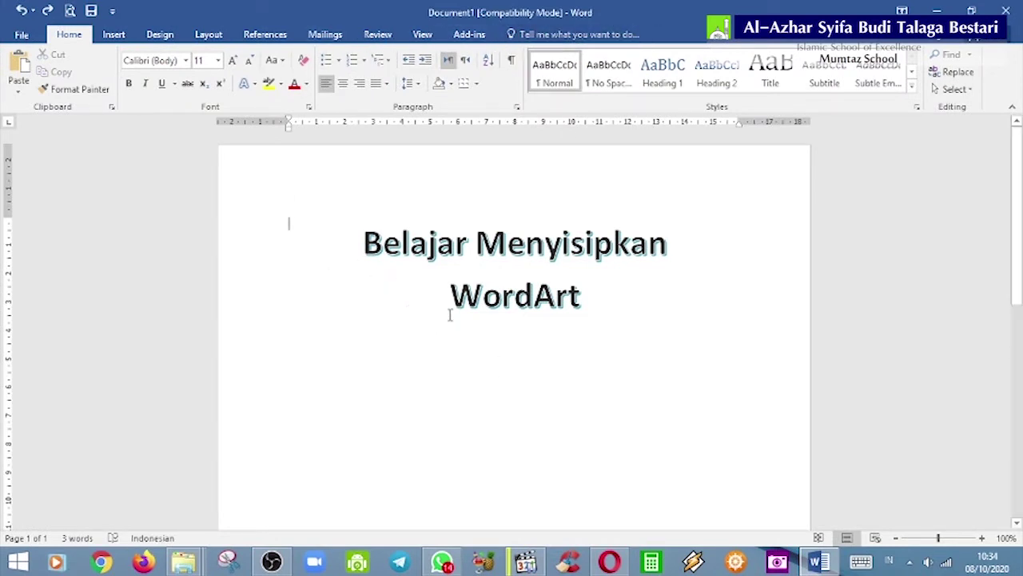
Step: Restyle the whole WordArt text with the turquoise gradient style that has a reflection
{"action": "left_click", "coordinate": [468, 240]}
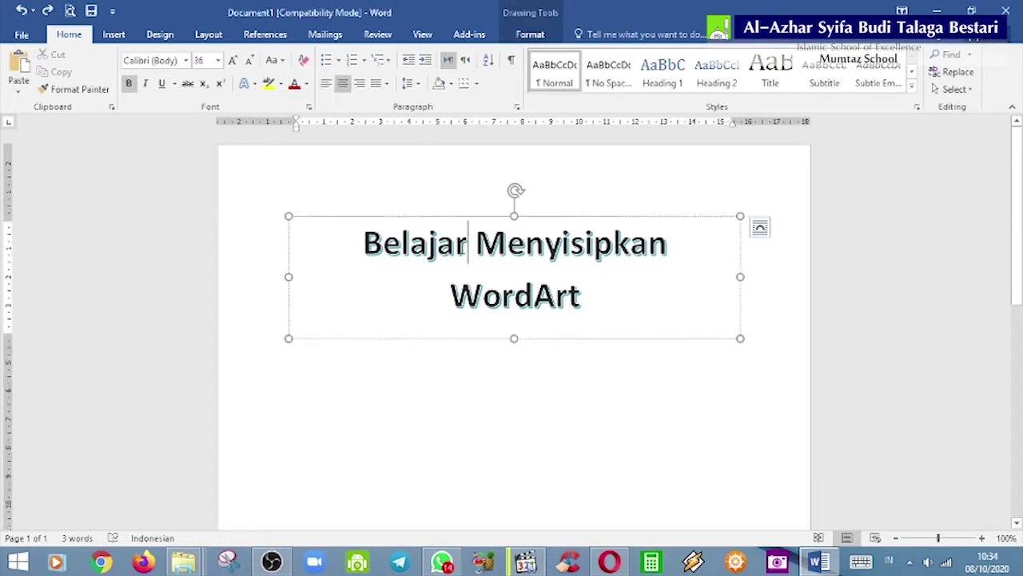
{"action": "left_click", "coordinate": [529, 35]}
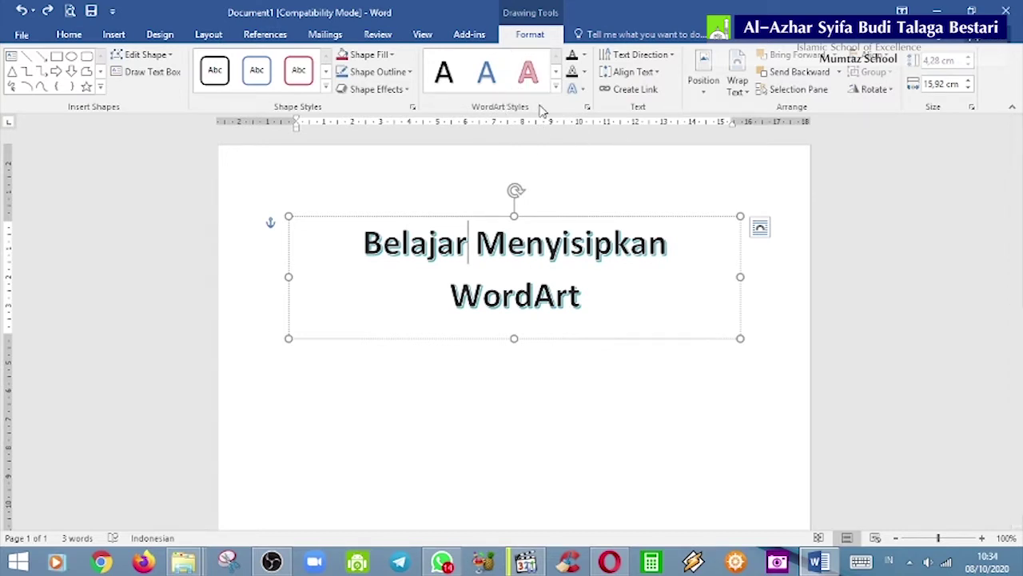
{"action": "left_click", "coordinate": [395, 216]}
{"action": "left_click_drag", "start_coordinate": [363, 240], "coordinate": [596, 308]}
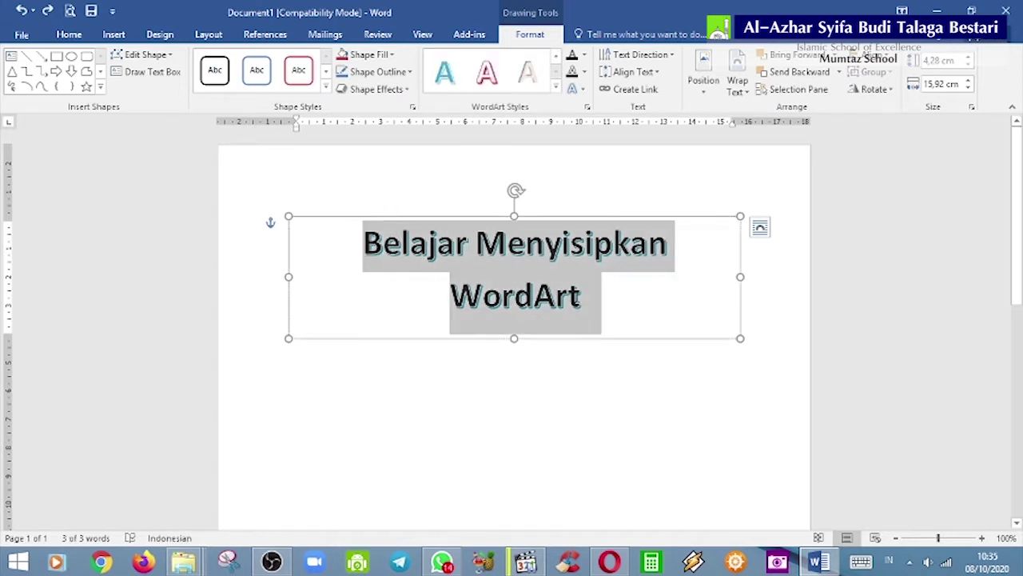
{"action": "left_click", "coordinate": [556, 86]}
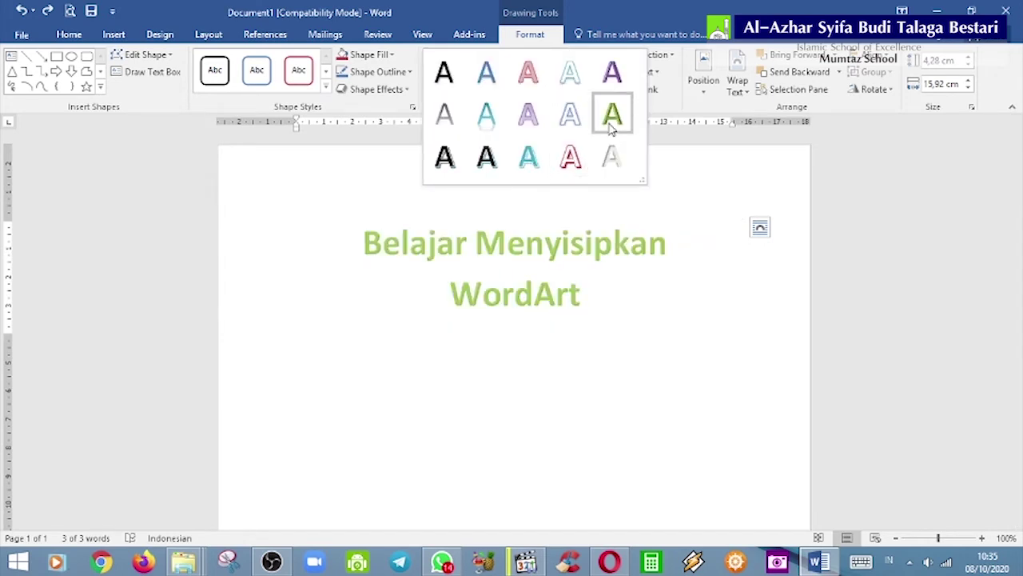
{"action": "left_click", "coordinate": [528, 157]}
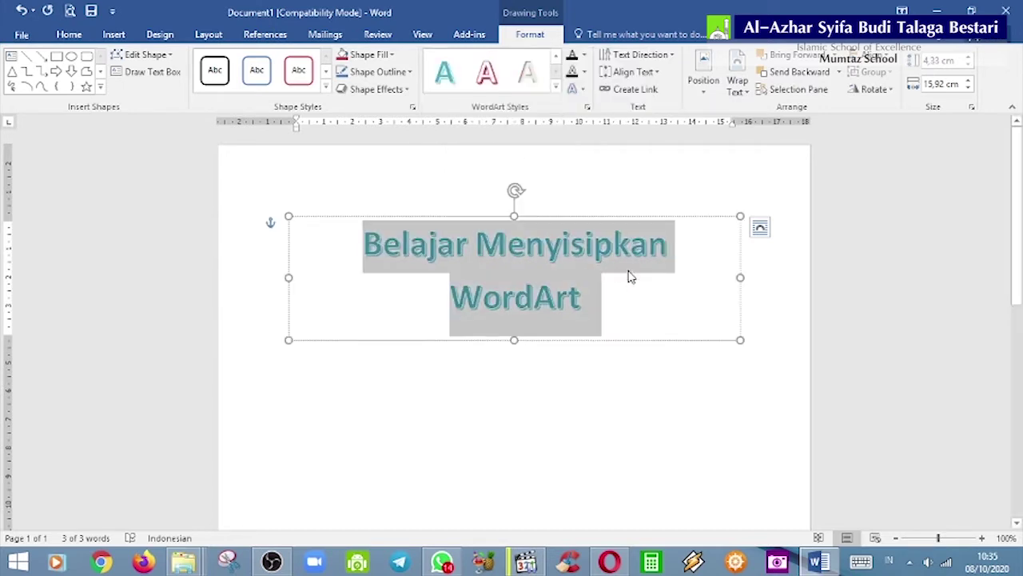
{"action": "left_click", "coordinate": [557, 90]}
{"action": "left_click", "coordinate": [570, 78]}
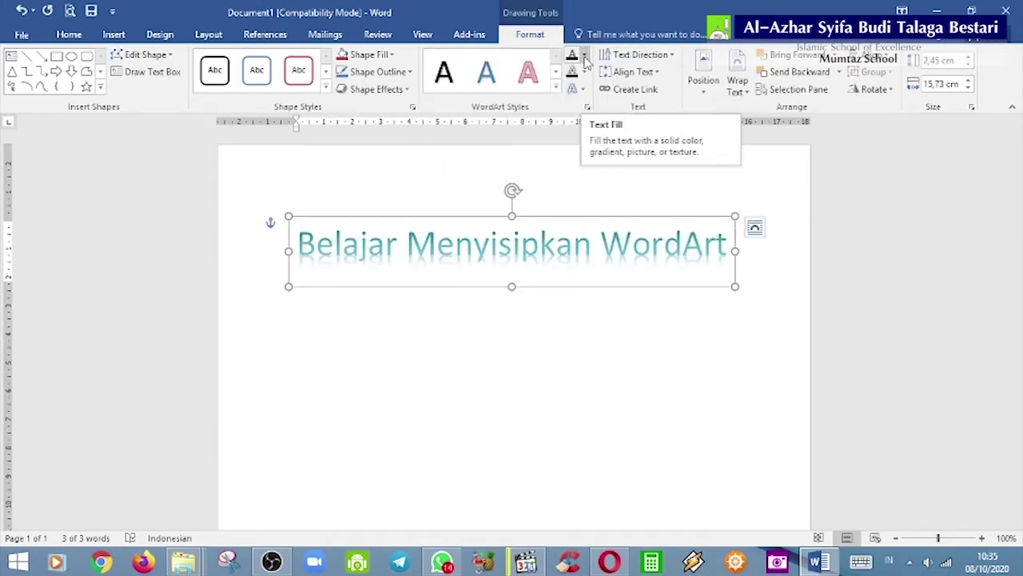
Step: Set the WordArt text's fill to standard purple and its outline to standard red
{"action": "left_click", "coordinate": [585, 55]}
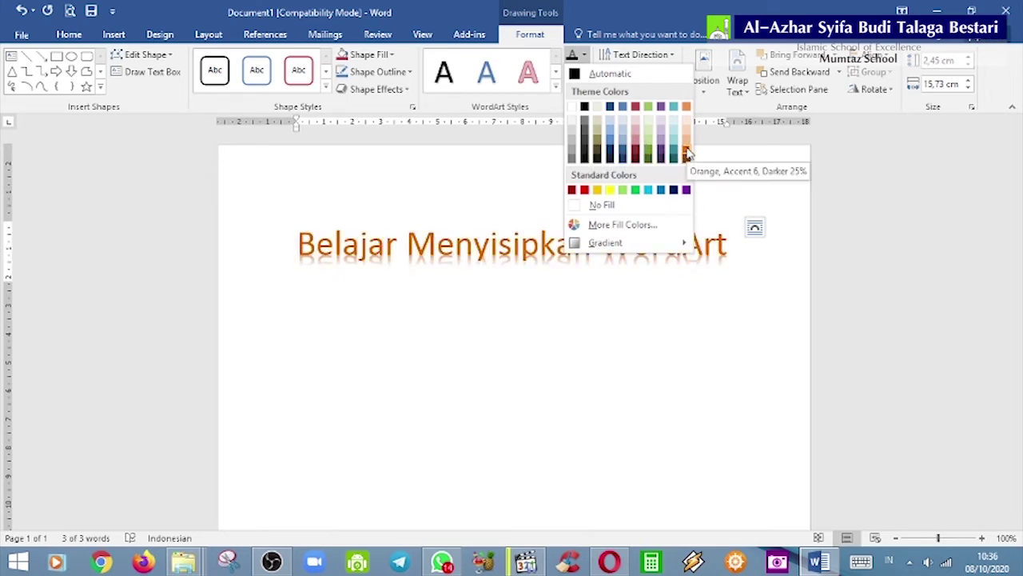
{"action": "left_click", "coordinate": [686, 190]}
{"action": "left_click", "coordinate": [585, 72]}
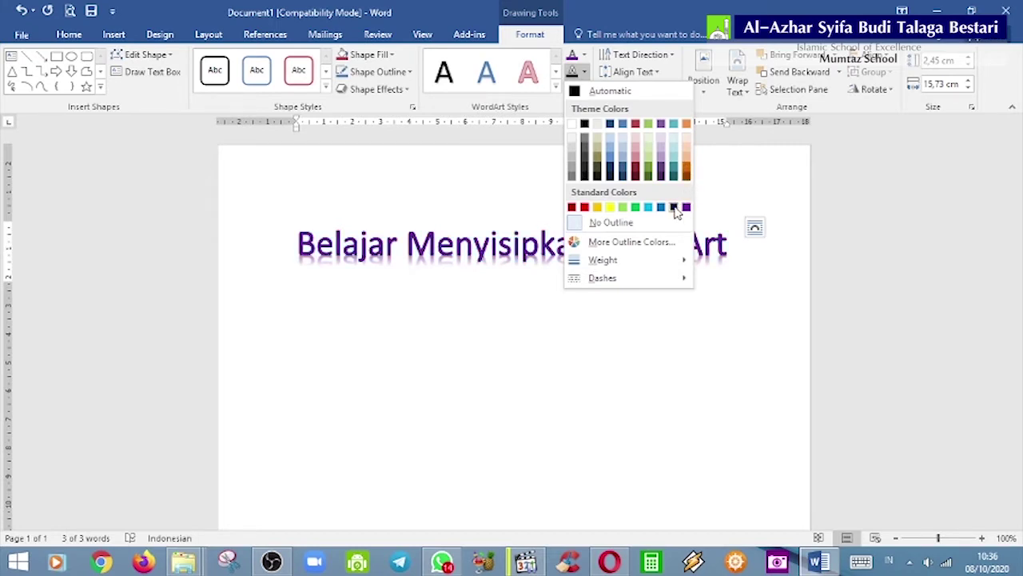
{"action": "left_click", "coordinate": [612, 223]}
Step: Zoom in to 320% to examine the fill and outline colours of the WordArt letters
{"action": "left_click", "coordinate": [983, 538]}
{"action": "left_click", "coordinate": [983, 538]}
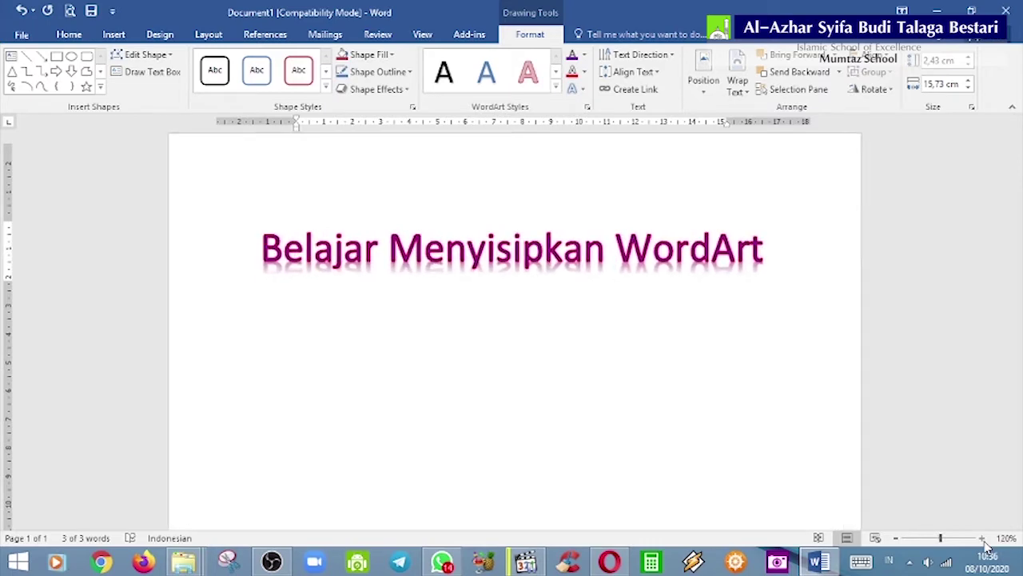
{"action": "left_click", "coordinate": [983, 538]}
{"action": "left_click", "coordinate": [983, 538]}
{"action": "left_click", "coordinate": [983, 538]}
{"action": "left_click", "coordinate": [983, 539]}
{"action": "left_click", "coordinate": [982, 538]}
{"action": "left_click", "coordinate": [982, 538]}
{"action": "left_click", "coordinate": [982, 538]}
{"action": "left_click", "coordinate": [983, 538]}
{"action": "left_click", "coordinate": [983, 538]}
{"action": "left_click", "coordinate": [982, 538]}
{"action": "left_click", "coordinate": [982, 538]}
{"action": "left_click", "coordinate": [565, 319]}
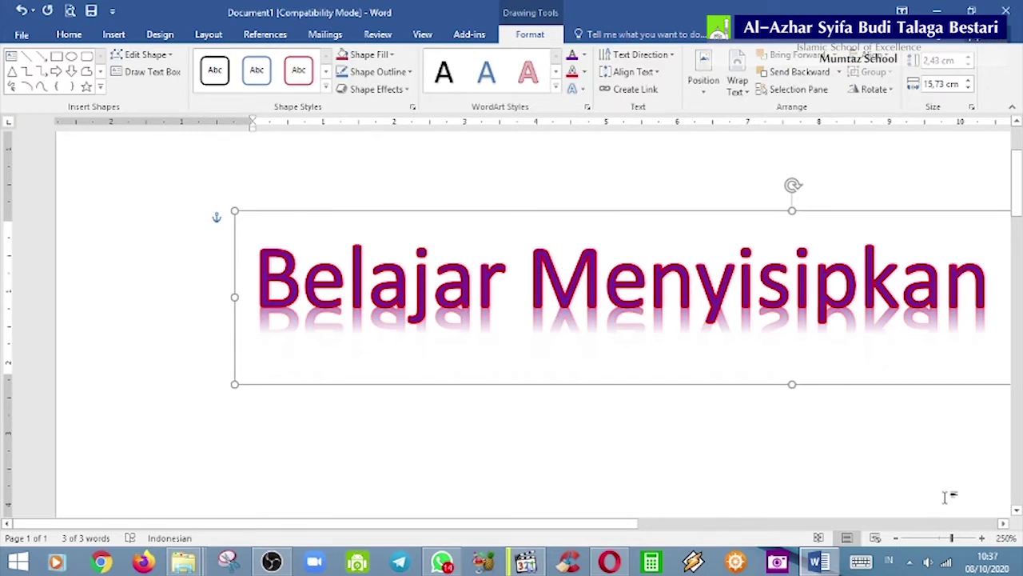
{"action": "left_click", "coordinate": [983, 538]}
{"action": "left_click", "coordinate": [983, 538]}
{"action": "left_click", "coordinate": [982, 538]}
{"action": "left_click", "coordinate": [983, 538]}
{"action": "left_click", "coordinate": [983, 538]}
{"action": "left_click", "coordinate": [983, 538]}
{"action": "left_click", "coordinate": [983, 538]}
Step: Recolour only the word "Belajar" with a light green fill and a blue outline
{"action": "left_click_drag", "start_coordinate": [274, 285], "coordinate": [574, 321]}
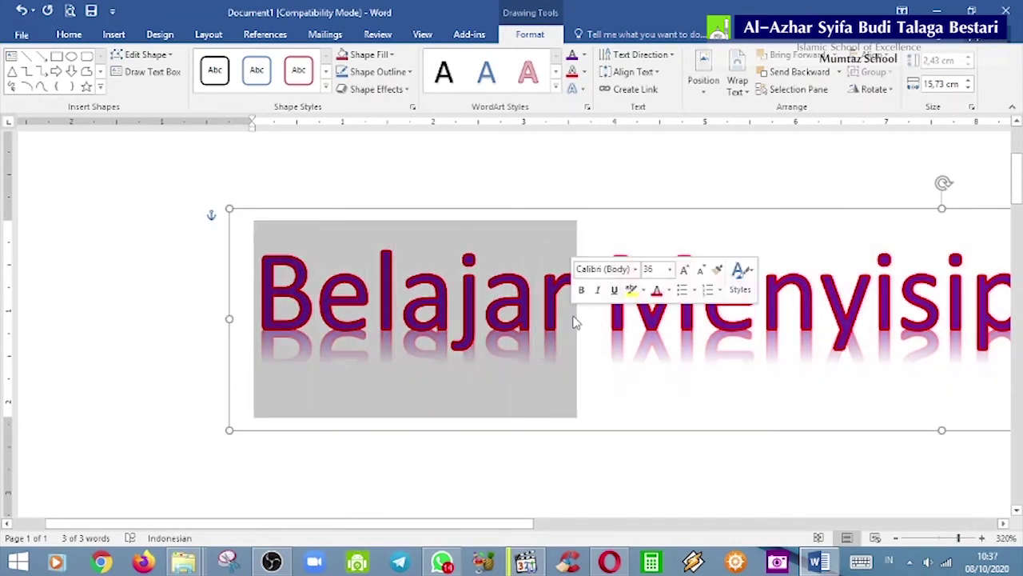
{"action": "left_click", "coordinate": [584, 55]}
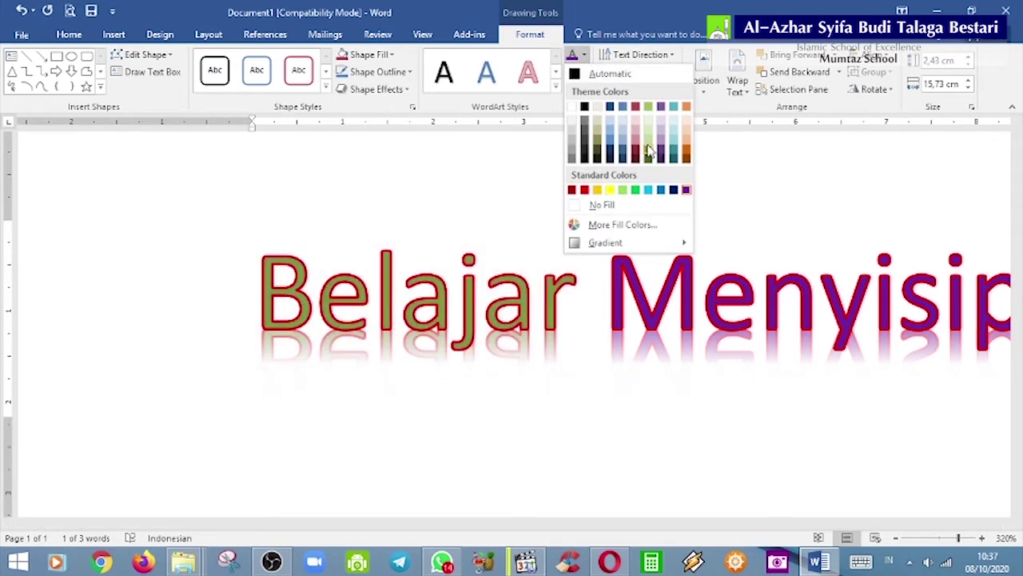
{"action": "left_click", "coordinate": [622, 189]}
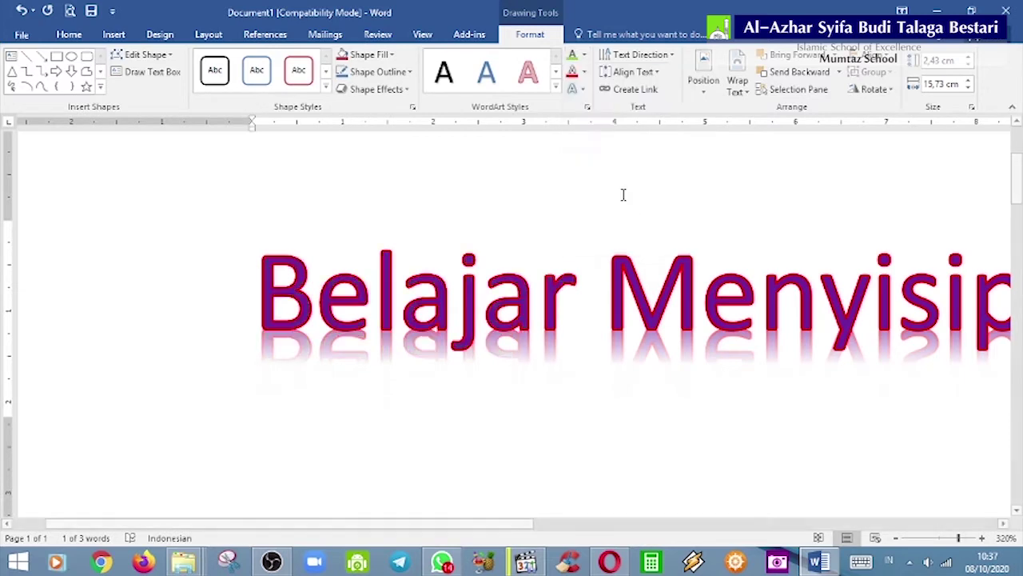
{"action": "left_click", "coordinate": [584, 72]}
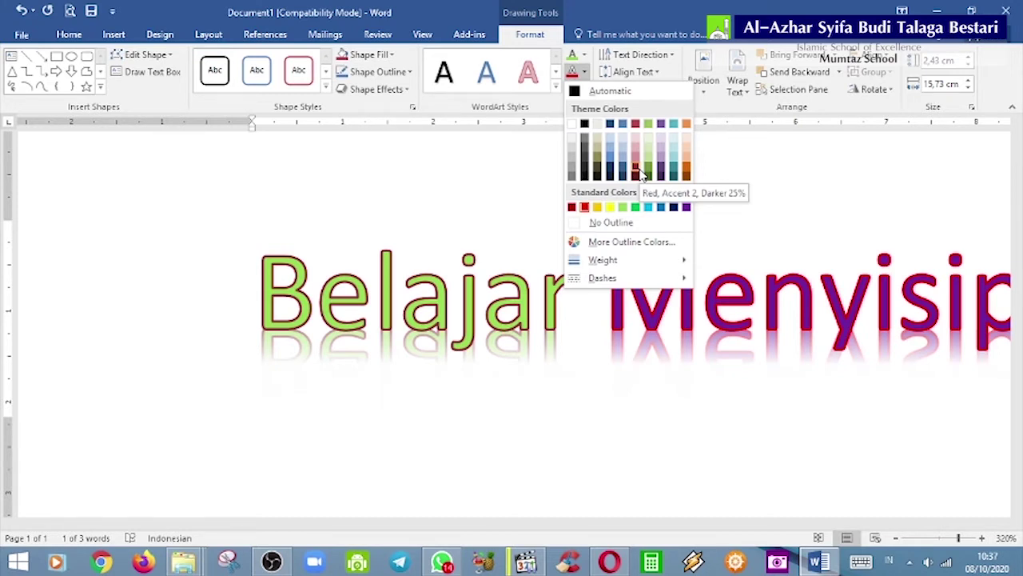
{"action": "left_click", "coordinate": [674, 207]}
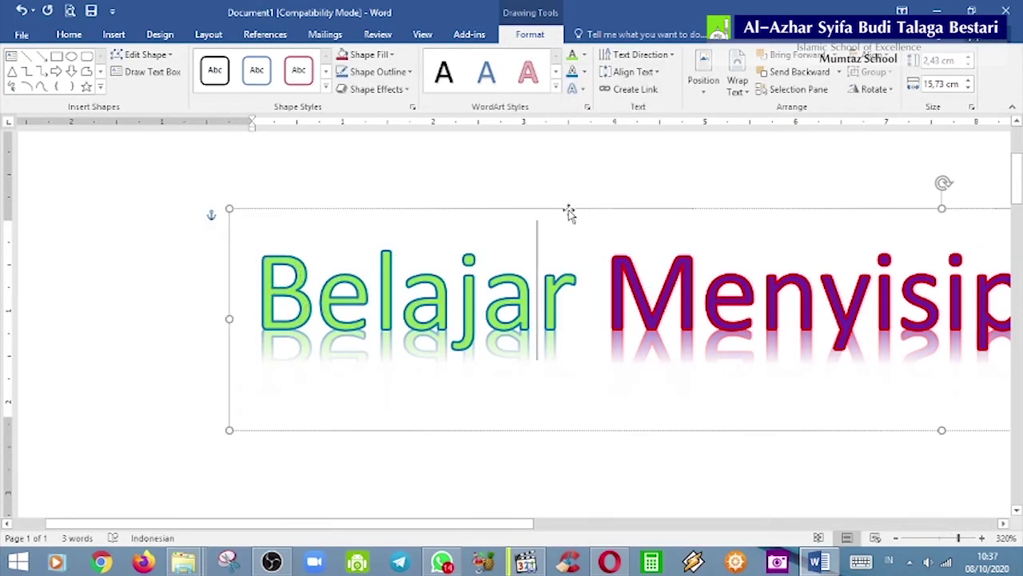
Step: Apply an outer shadow offset to the right to the word "Belajar"
{"action": "left_click", "coordinate": [582, 90]}
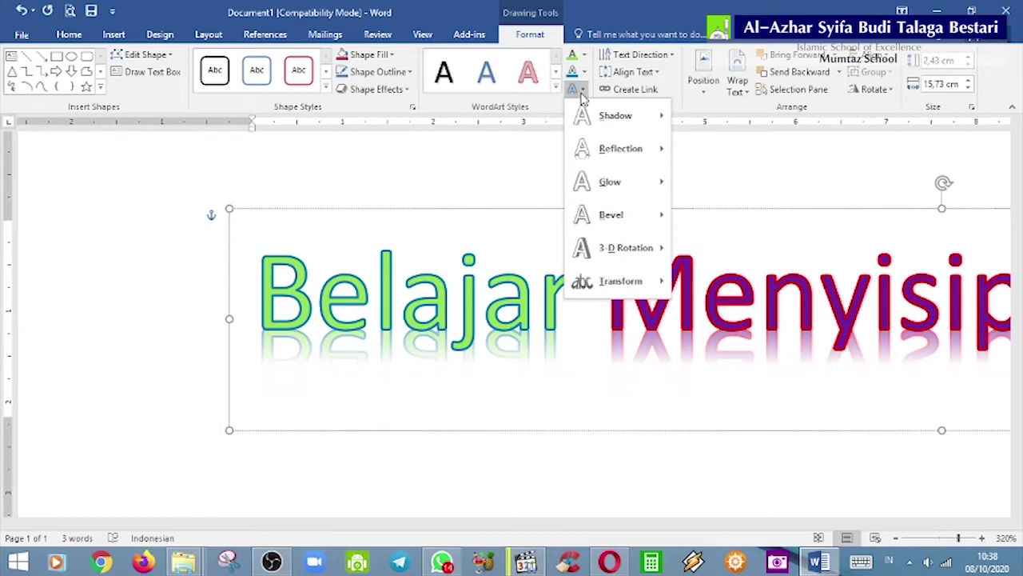
{"action": "mouse_move", "coordinate": [609, 118]}
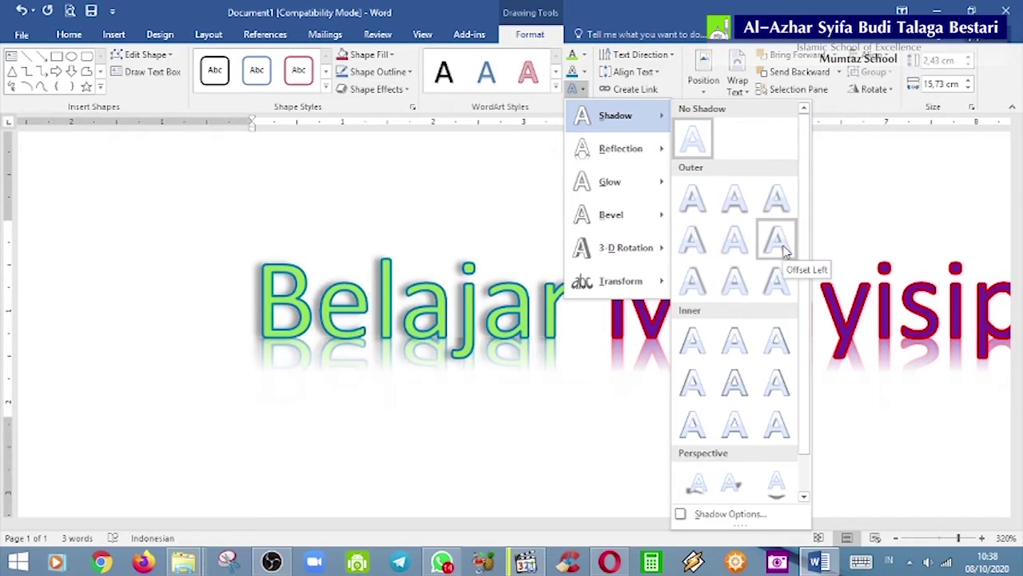
{"action": "left_click", "coordinate": [695, 242]}
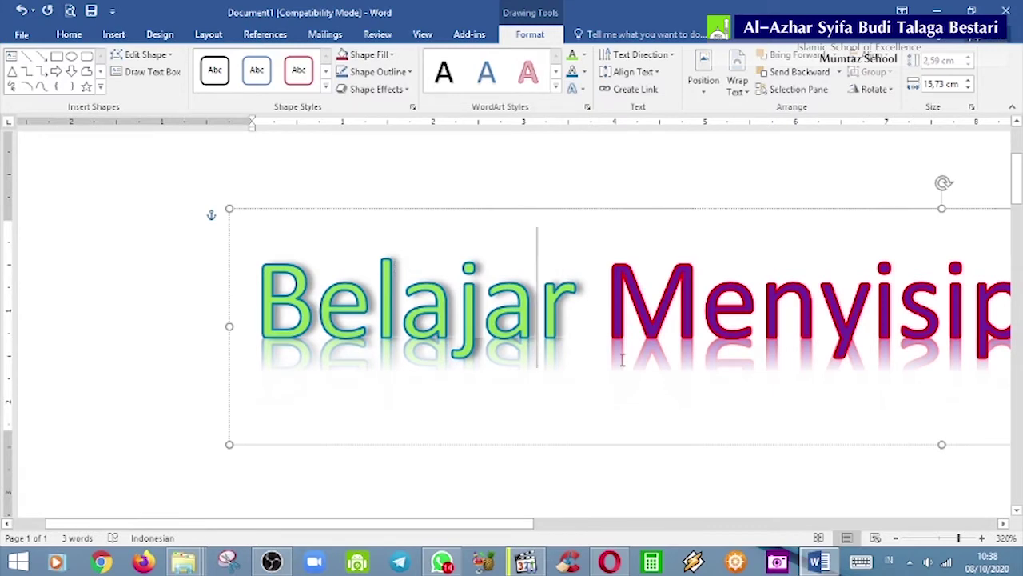
Step: Change the shadow of the word "Belajar" to the perspective shadow that slants toward the upper left
{"action": "left_click", "coordinate": [982, 538]}
{"action": "left_click", "coordinate": [982, 538]}
{"action": "left_click", "coordinate": [983, 538]}
{"action": "left_click", "coordinate": [983, 538]}
{"action": "left_click", "coordinate": [983, 538]}
{"action": "left_click", "coordinate": [983, 538]}
{"action": "left_click", "coordinate": [982, 538]}
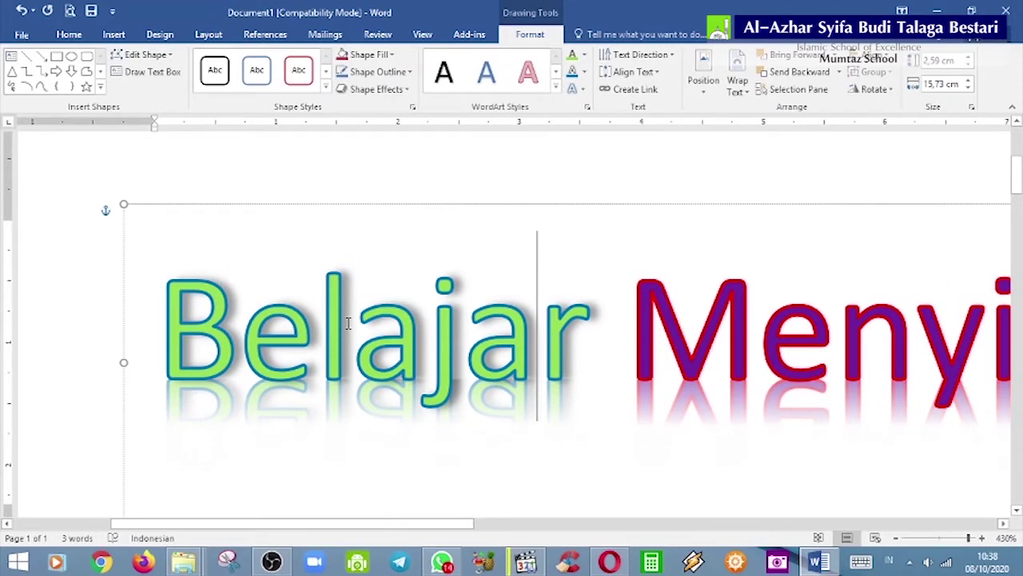
{"action": "left_click", "coordinate": [577, 89]}
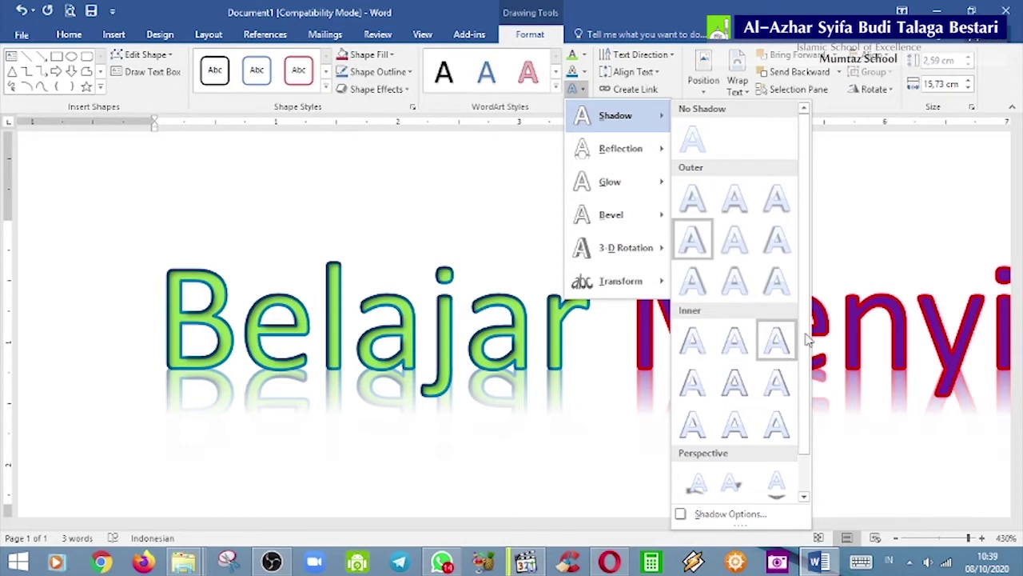
{"action": "scroll", "coordinate": [806, 384], "scroll_direction": "down", "scroll_amount": 1}
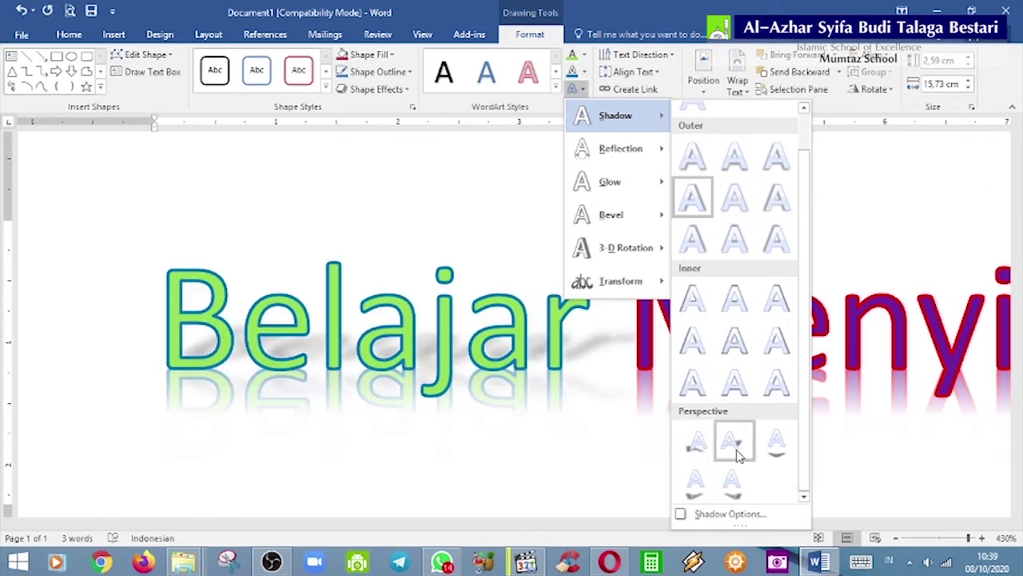
{"action": "left_click", "coordinate": [696, 452]}
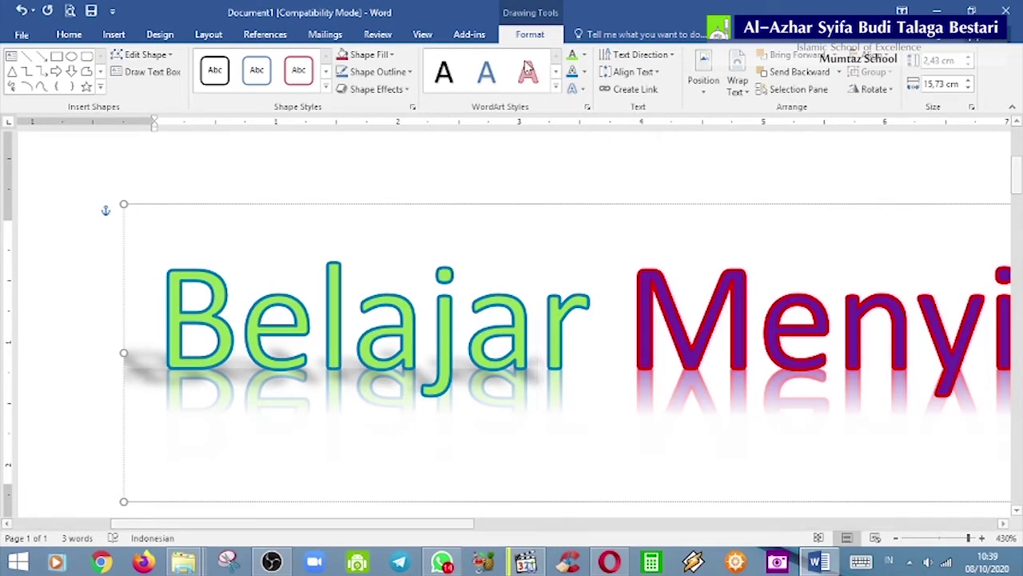
Step: Change the shadow of the word "Belajar" to the perspective shadow that slants toward the lower right
{"action": "left_click", "coordinate": [582, 92]}
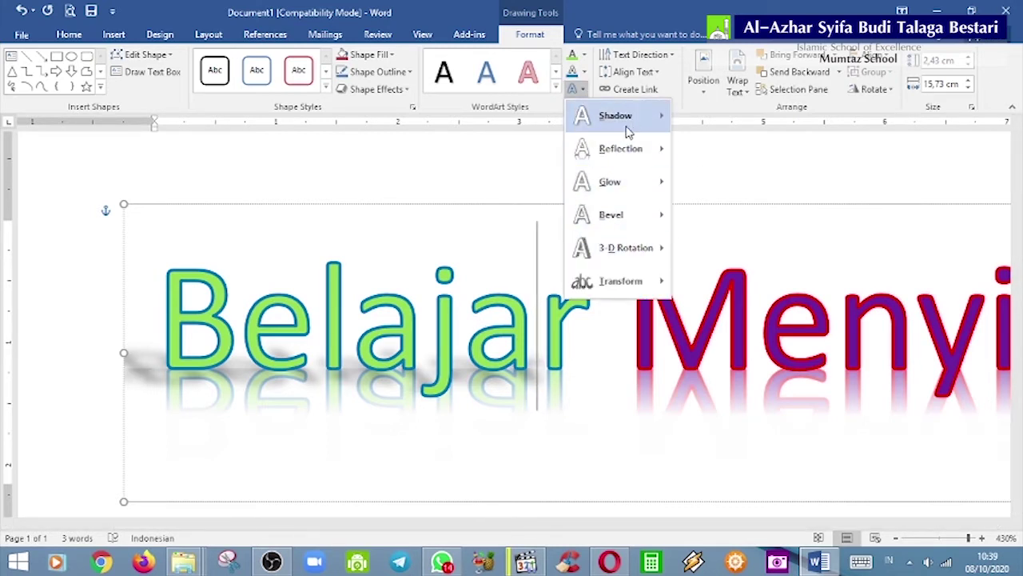
{"action": "mouse_move", "coordinate": [634, 124]}
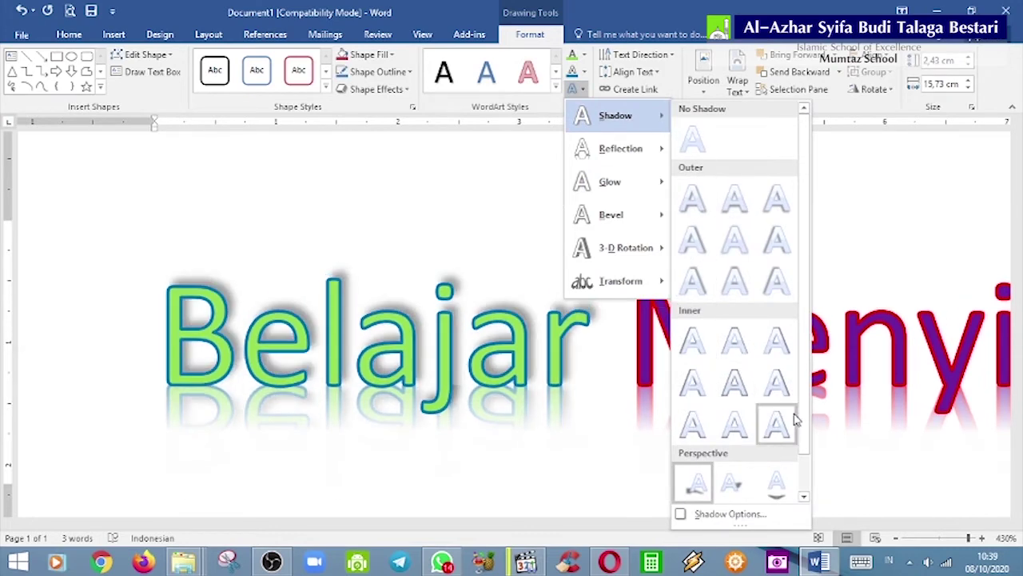
{"action": "scroll", "coordinate": [807, 432], "scroll_direction": "down", "scroll_amount": 1}
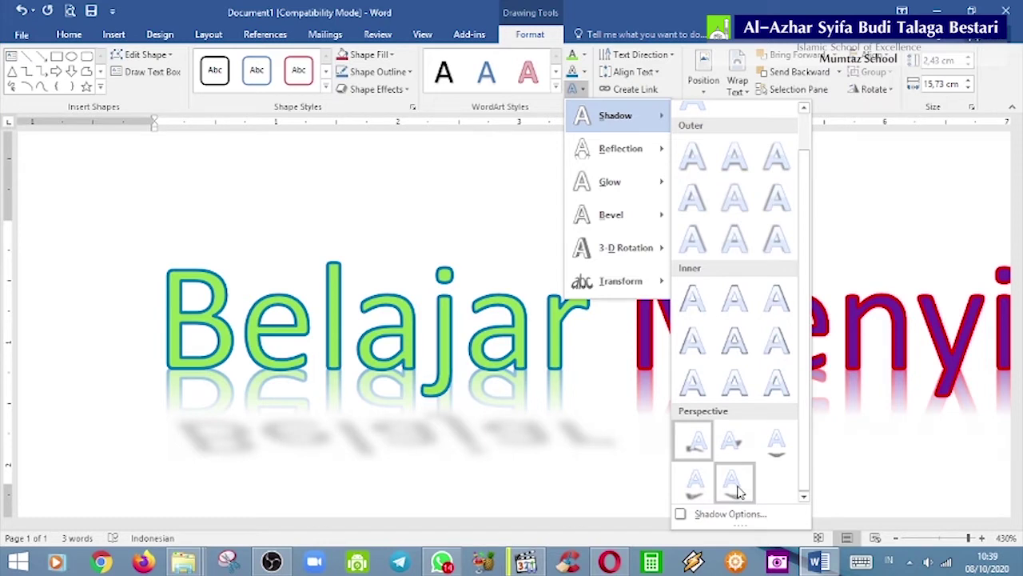
{"action": "left_click", "coordinate": [734, 483]}
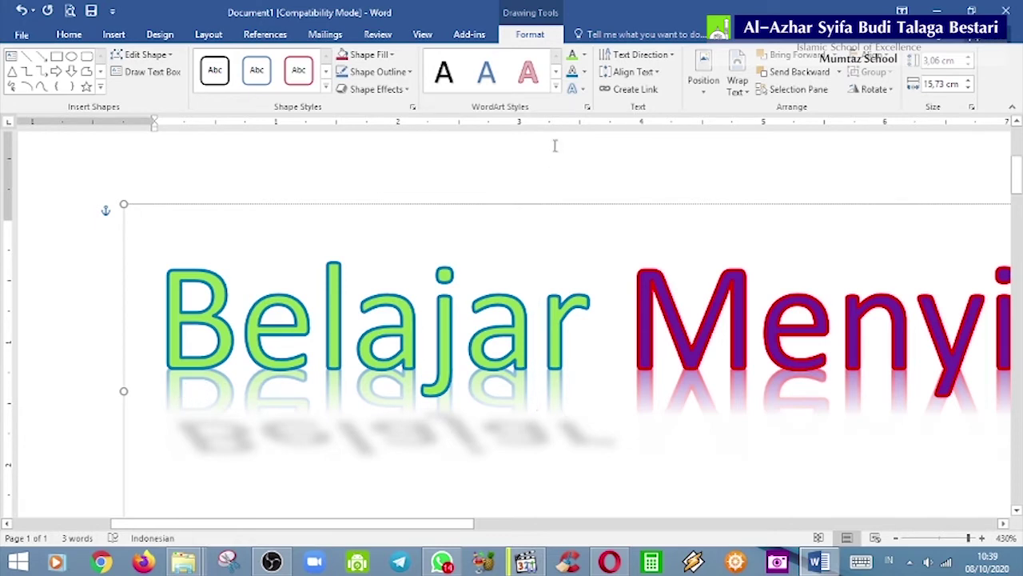
Step: Restyle the word "Belajar" with the black fill, white outline and hard shadow WordArt style, and add the first reflection variation
{"action": "left_click", "coordinate": [556, 85]}
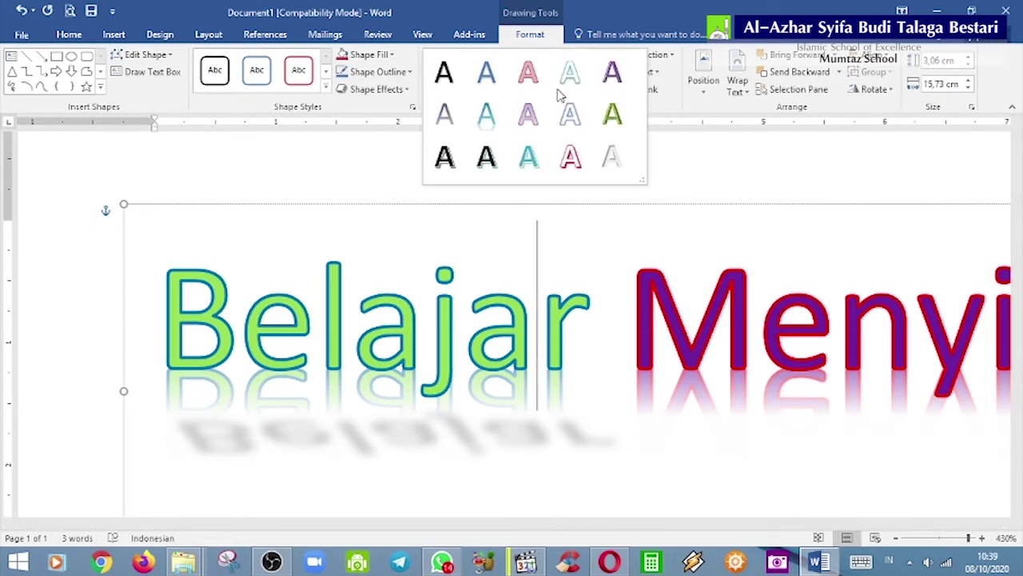
{"action": "left_click", "coordinate": [445, 160]}
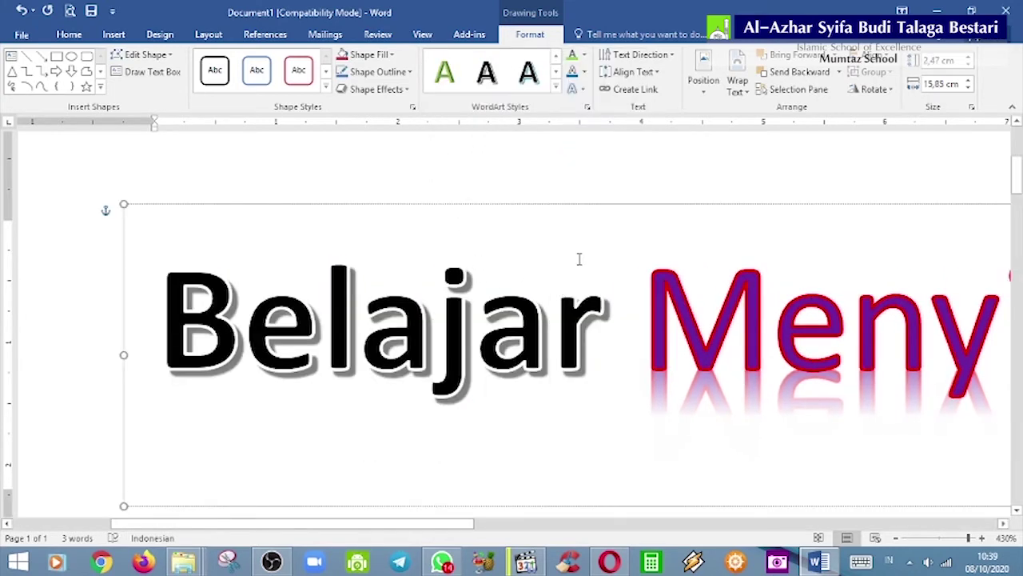
{"action": "left_click", "coordinate": [572, 88]}
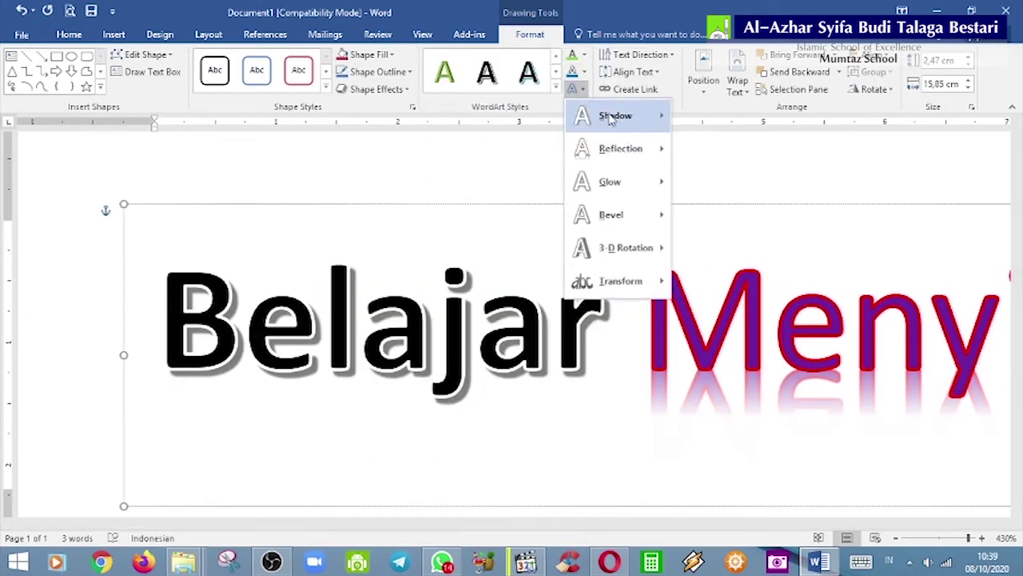
{"action": "mouse_move", "coordinate": [612, 118]}
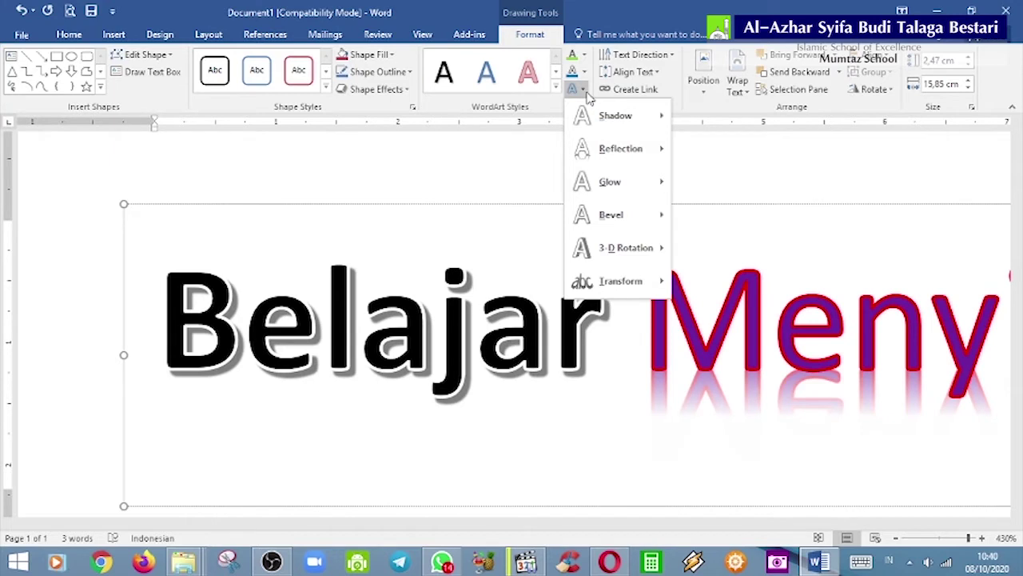
{"action": "mouse_move", "coordinate": [620, 153]}
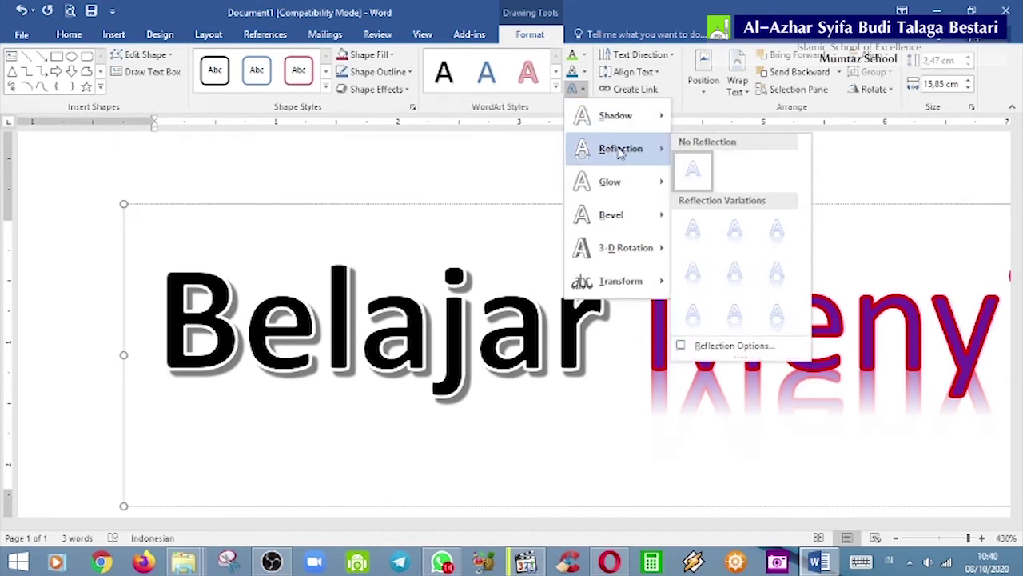
{"action": "left_click", "coordinate": [582, 89]}
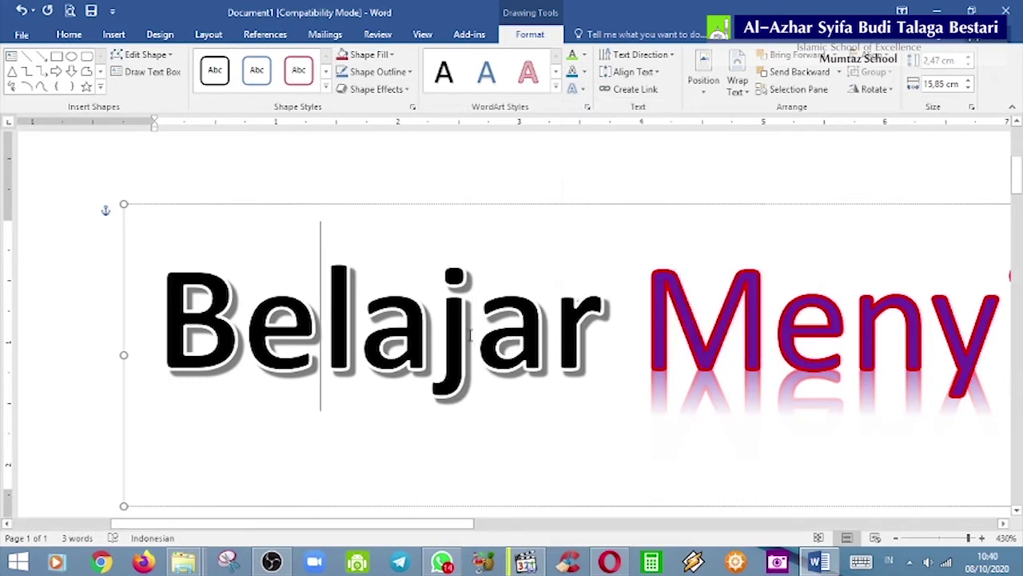
{"action": "left_click", "coordinate": [582, 90]}
{"action": "mouse_move", "coordinate": [652, 156]}
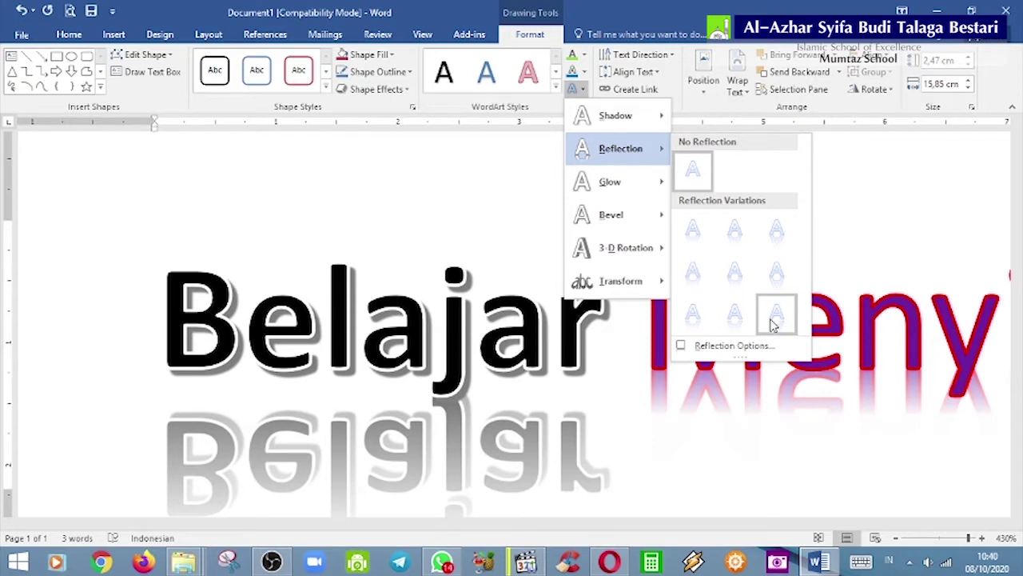
{"action": "left_click", "coordinate": [694, 232]}
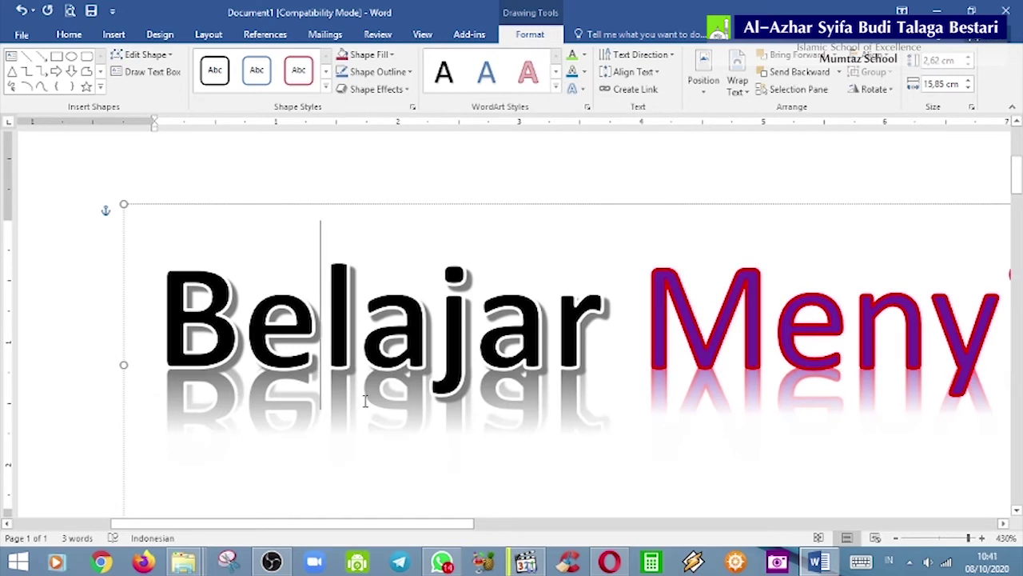
Step: Apply the "Blue, 5 pt glow, Accent color 1" glow to the word "Belajar"
{"action": "left_click", "coordinate": [581, 90]}
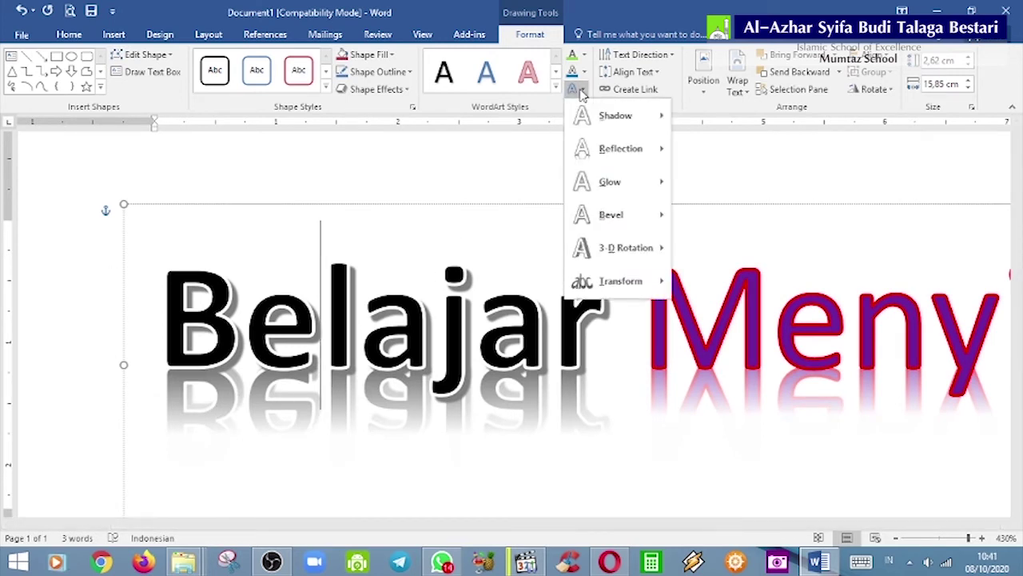
{"action": "mouse_move", "coordinate": [629, 192]}
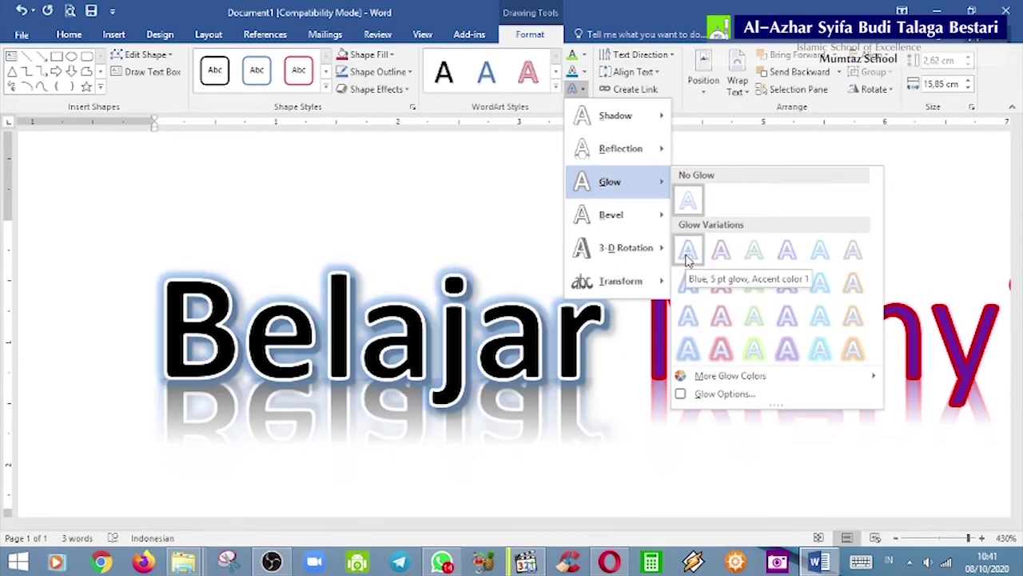
{"action": "left_click", "coordinate": [686, 255]}
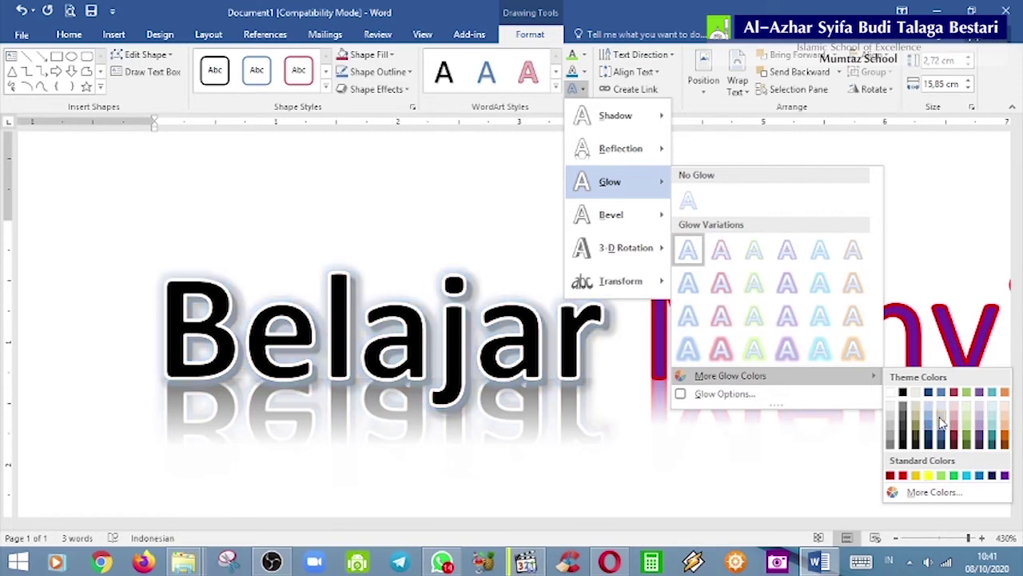
Step: Open the detailed glow options and set the glow size of the word "Belajar" to 4 pt
{"action": "left_click", "coordinate": [725, 395]}
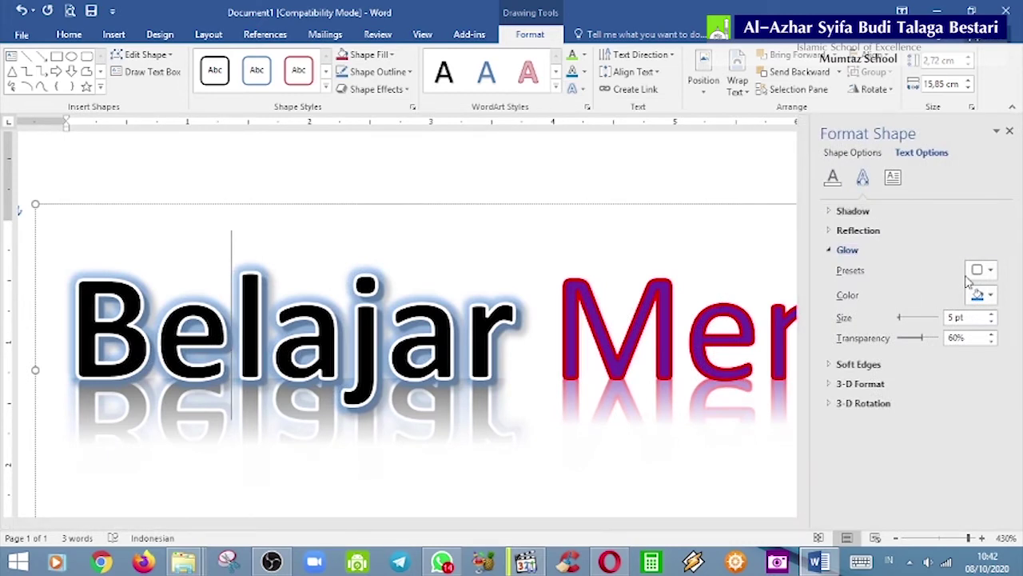
{"action": "left_click", "coordinate": [990, 272]}
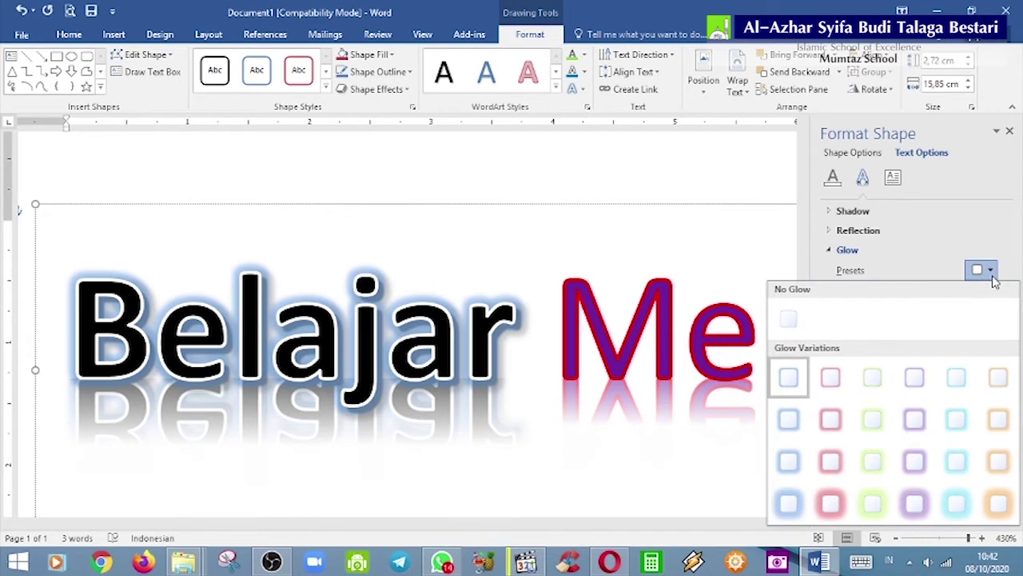
{"action": "left_click", "coordinate": [956, 232]}
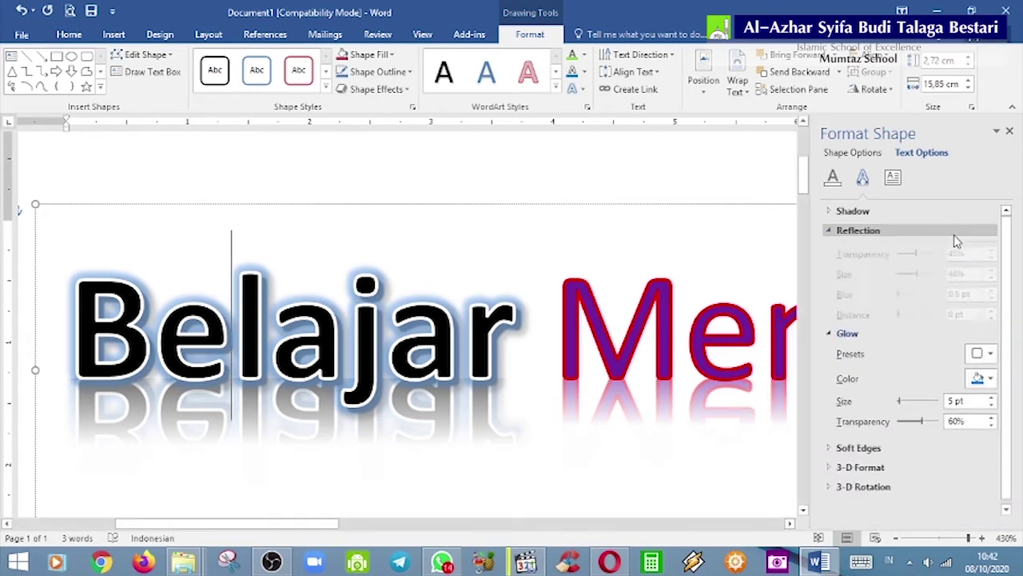
{"action": "left_click", "coordinate": [828, 232]}
{"action": "left_click", "coordinate": [991, 296]}
{"action": "left_click", "coordinate": [989, 296]}
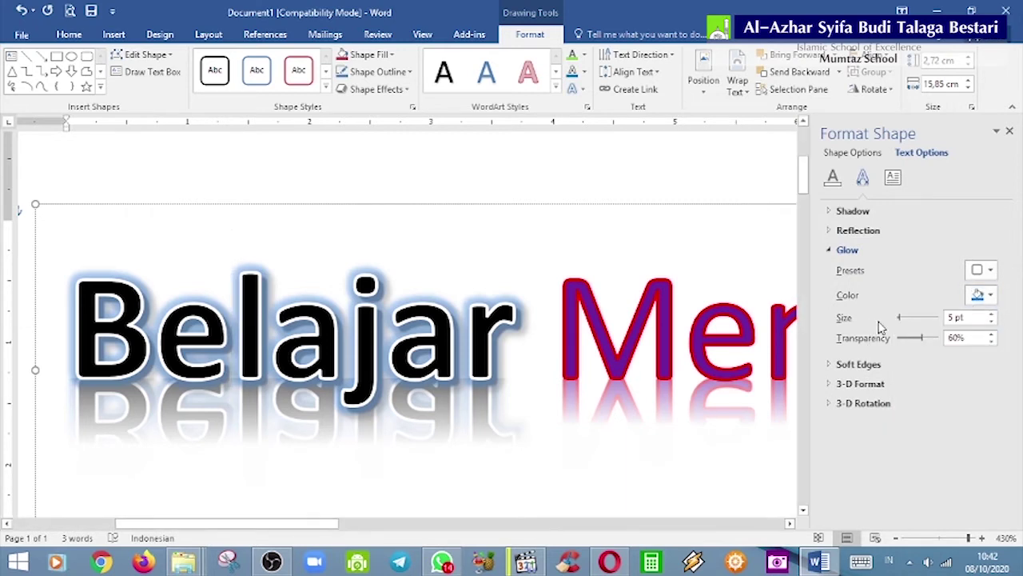
{"action": "mouse_move", "coordinate": [900, 317]}
{"action": "left_mouse_down"}
{"action": "mouse_move", "coordinate": [916, 327]}
{"action": "mouse_move", "coordinate": [905, 328]}
{"action": "left_mouse_up"}
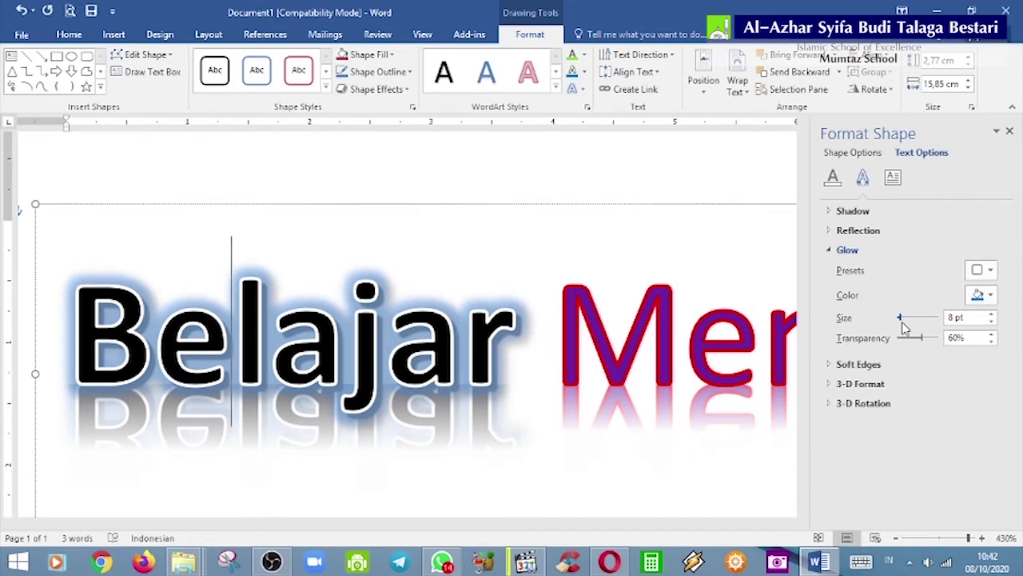
{"action": "left_click_drag", "start_coordinate": [904, 328], "coordinate": [903, 328]}
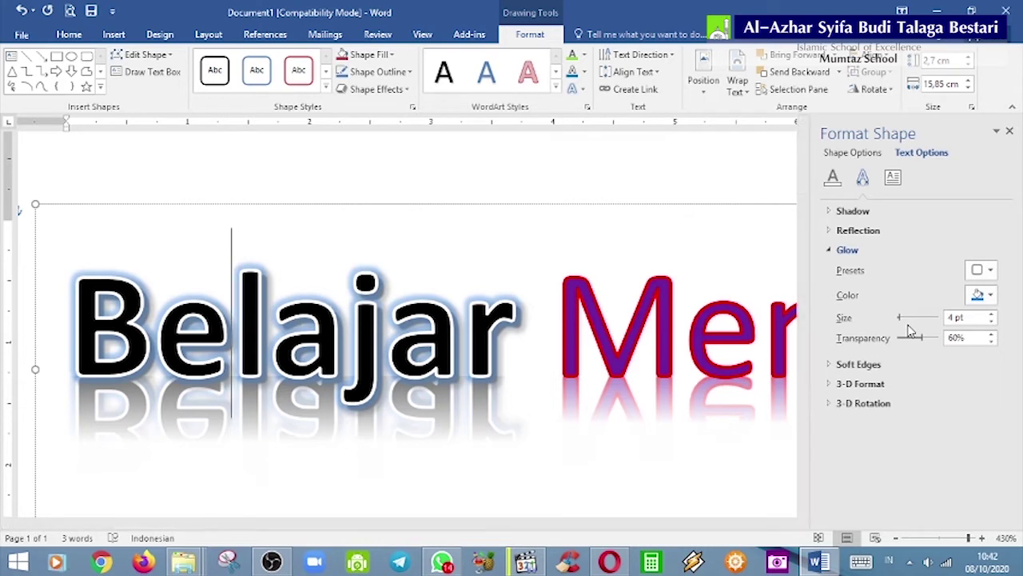
{"action": "left_click", "coordinate": [992, 315]}
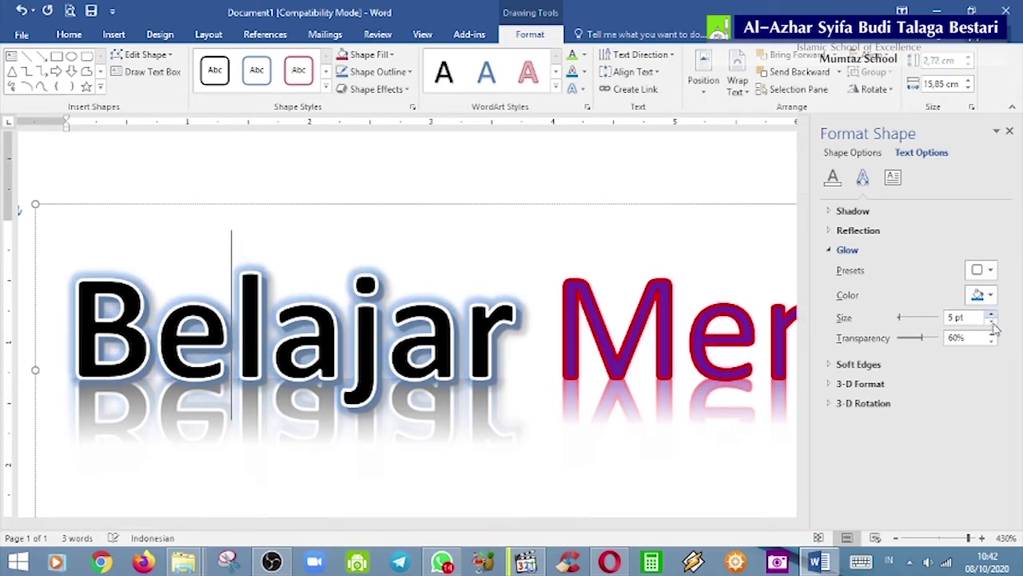
{"action": "left_click", "coordinate": [993, 321]}
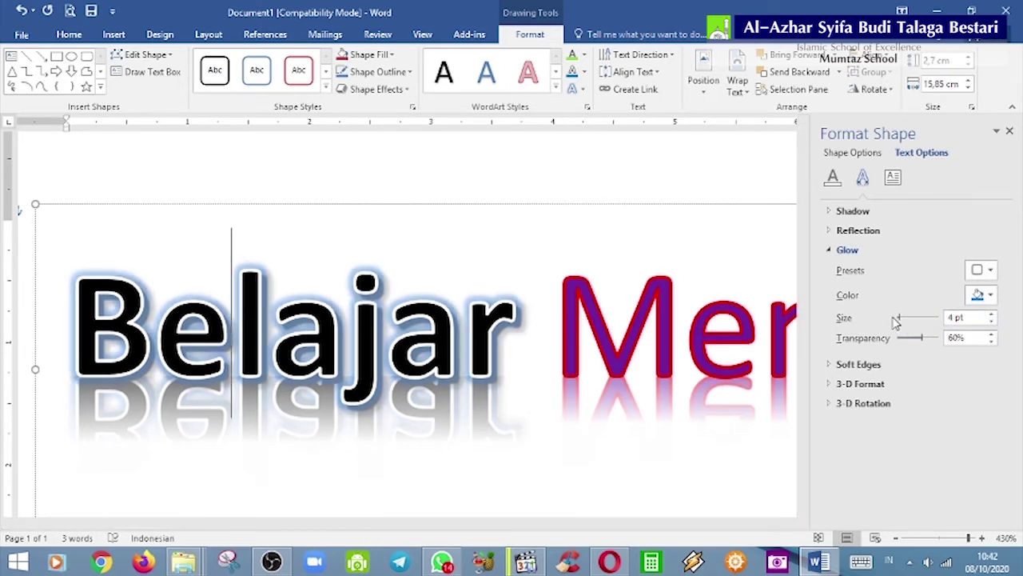
{"action": "left_click", "coordinate": [992, 315]}
{"action": "left_click", "coordinate": [992, 315]}
{"action": "left_click", "coordinate": [992, 322]}
Step: Set the glow transparency of the word "Belajar" to 37% and close the shape formatting options
{"action": "left_click_drag", "start_coordinate": [924, 342], "coordinate": [897, 348]}
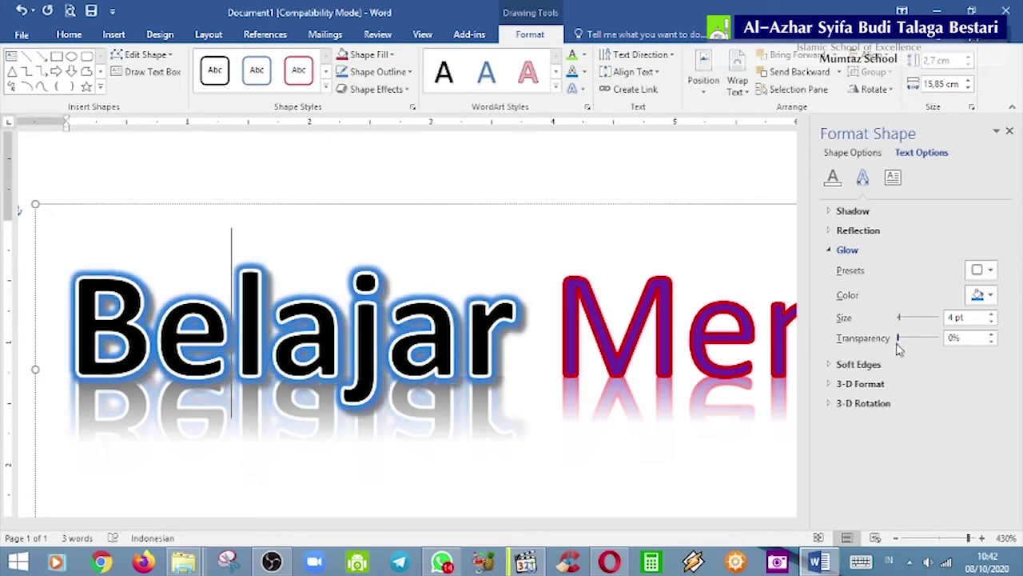
{"action": "mouse_move", "coordinate": [899, 345]}
{"action": "left_mouse_down"}
{"action": "mouse_move", "coordinate": [933, 349]}
{"action": "mouse_move", "coordinate": [911, 350]}
{"action": "left_mouse_up"}
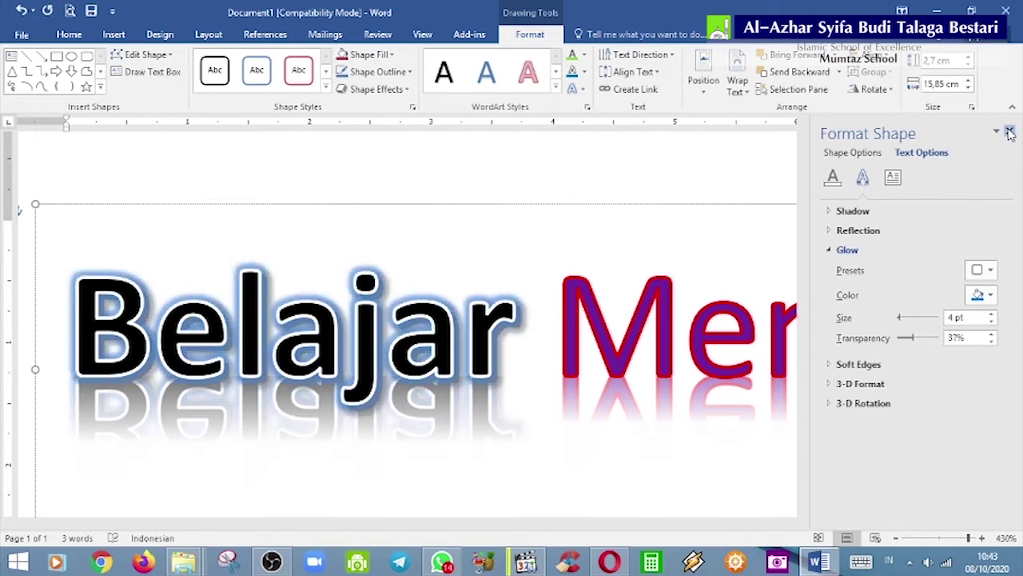
{"action": "left_click", "coordinate": [1009, 131]}
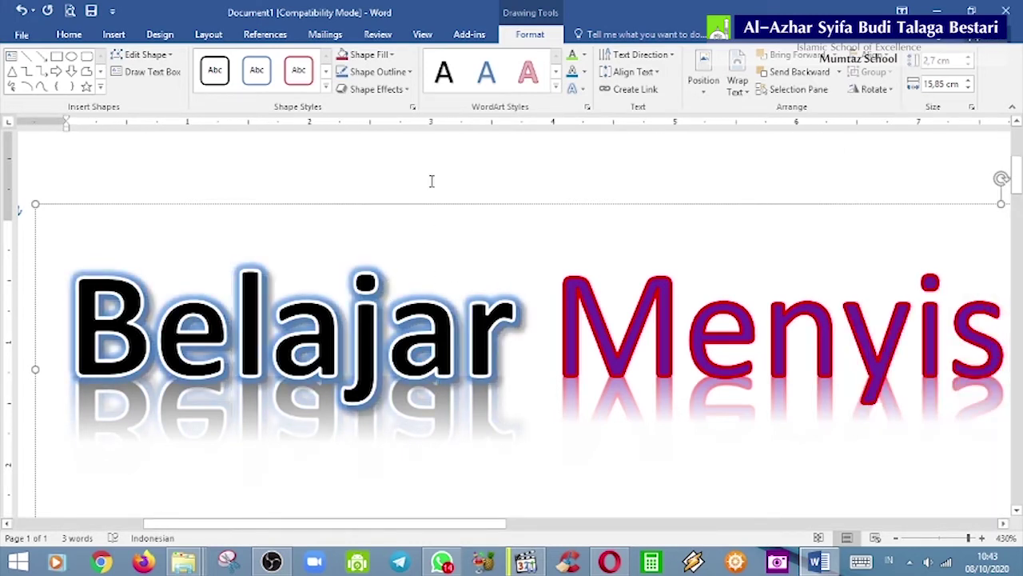
Step: Apply the first bevel preset to the word "Belajar"
{"action": "left_click", "coordinate": [584, 90]}
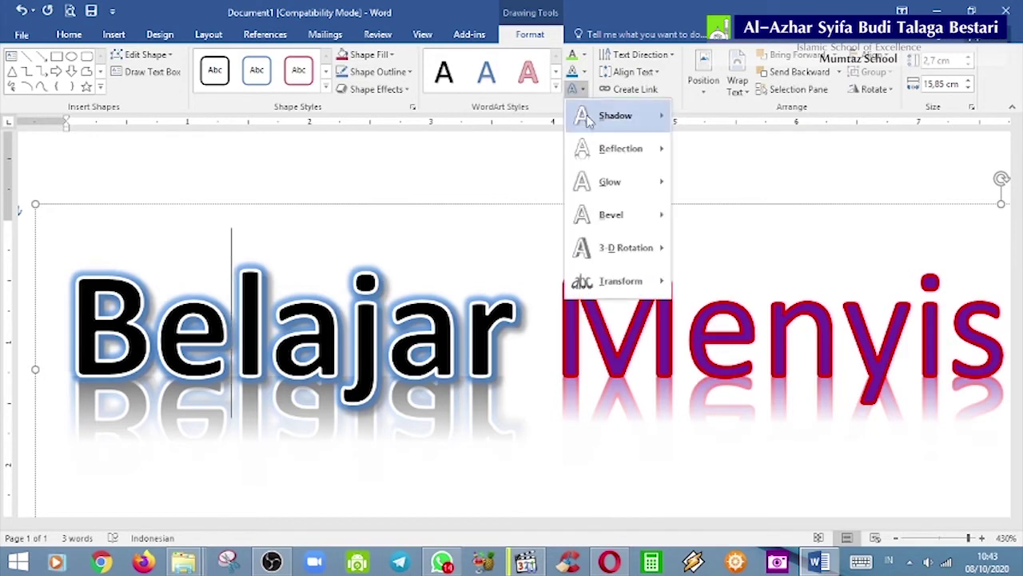
{"action": "mouse_move", "coordinate": [622, 192]}
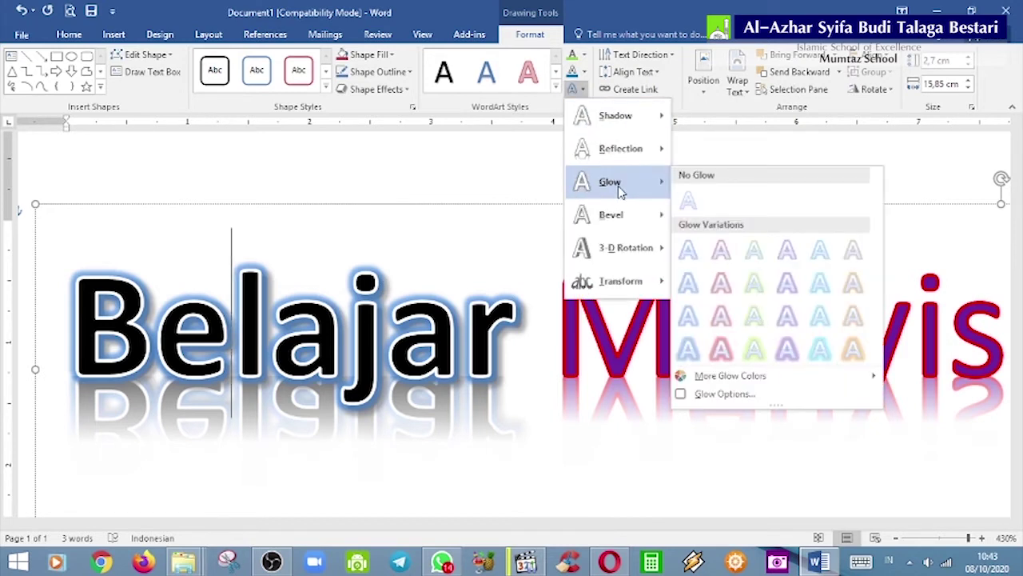
{"action": "mouse_move", "coordinate": [622, 217]}
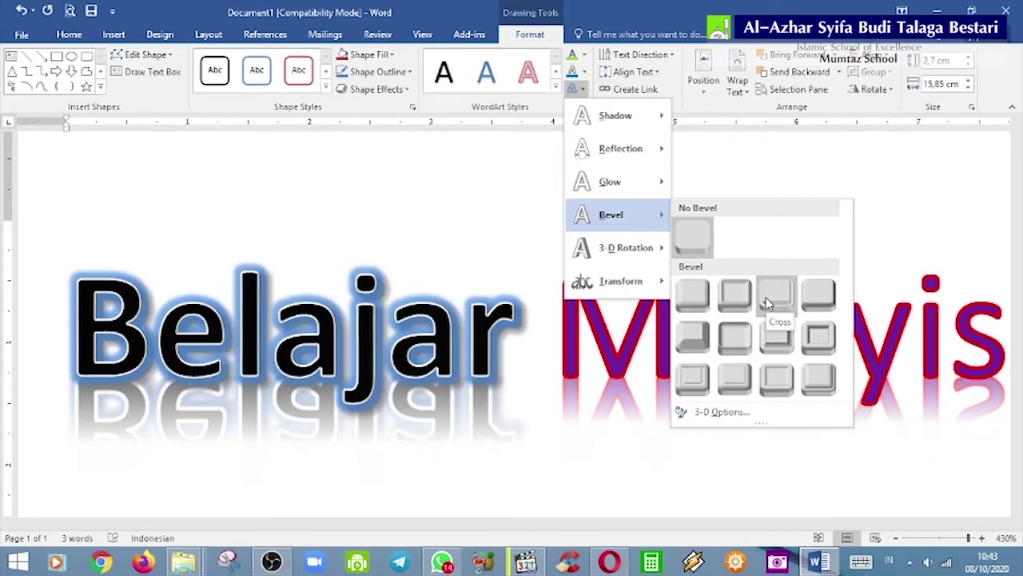
{"action": "left_click", "coordinate": [693, 298]}
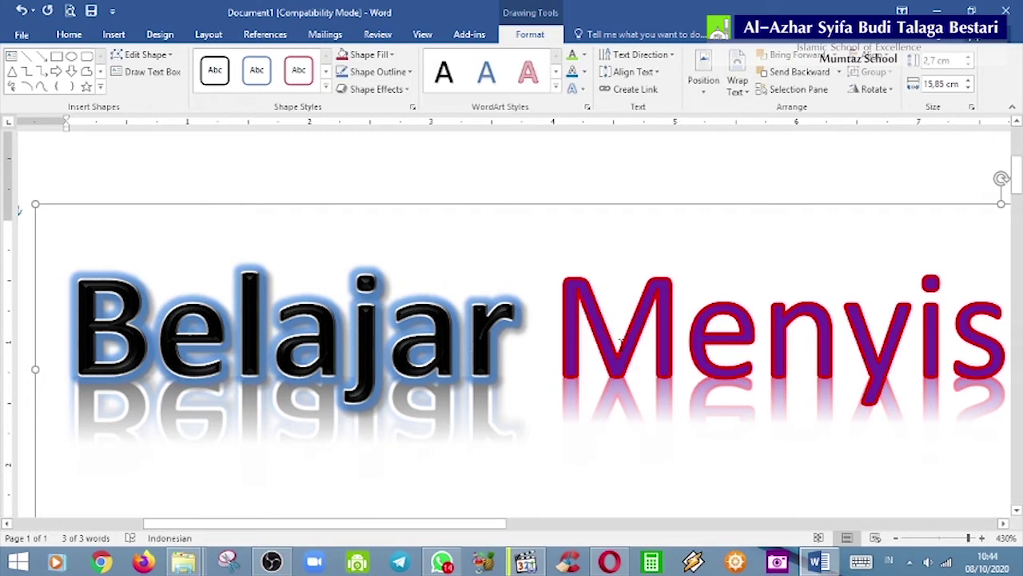
Step: Preview the 3-D rotation text effects on the WordArt title, including Isometric Left Down, without applying one
{"action": "left_click", "coordinate": [584, 90]}
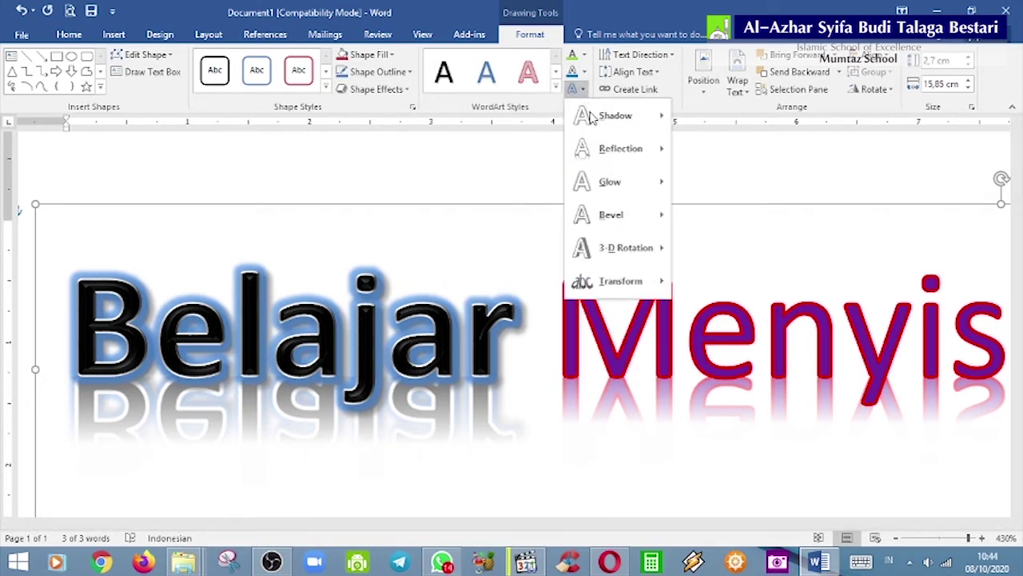
{"action": "mouse_move", "coordinate": [626, 184]}
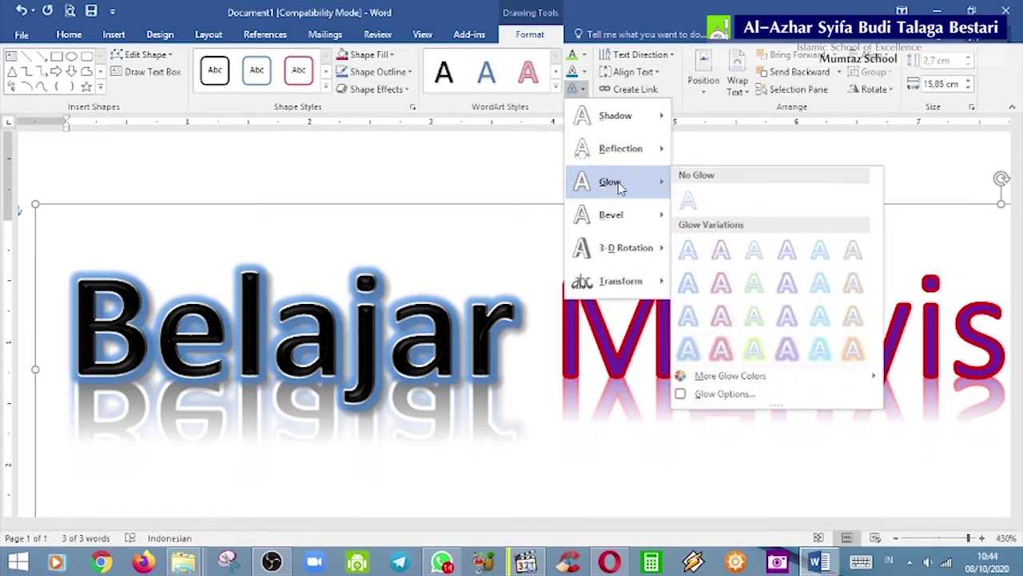
{"action": "mouse_move", "coordinate": [600, 226]}
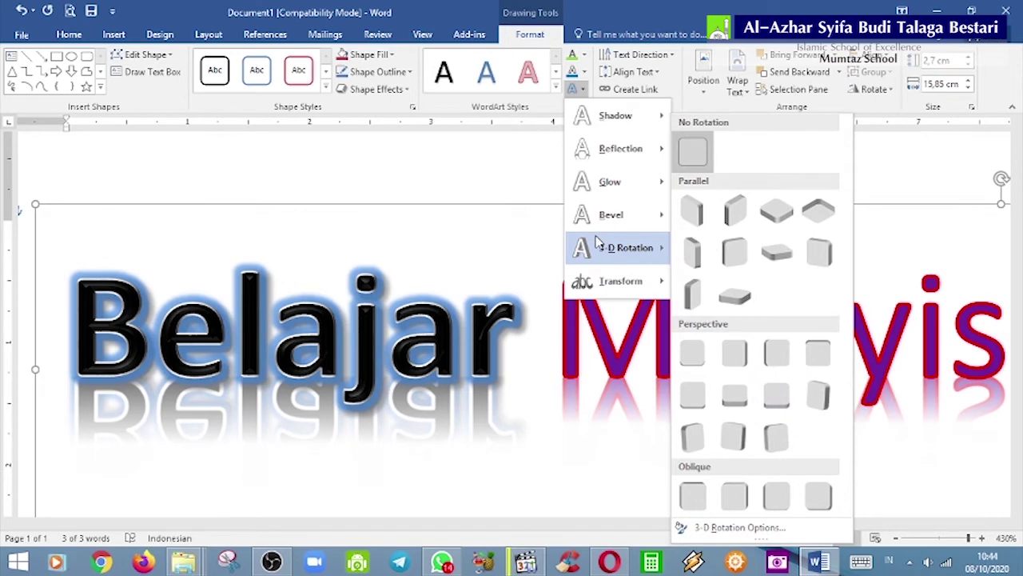
{"action": "left_click", "coordinate": [439, 308]}
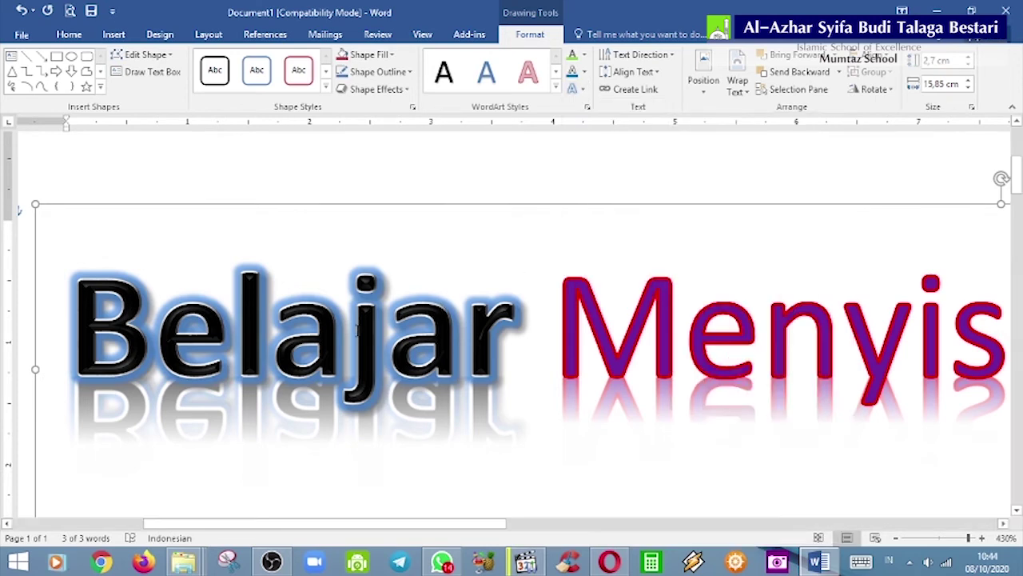
{"action": "left_click", "coordinate": [352, 329]}
{"action": "left_click", "coordinate": [572, 89]}
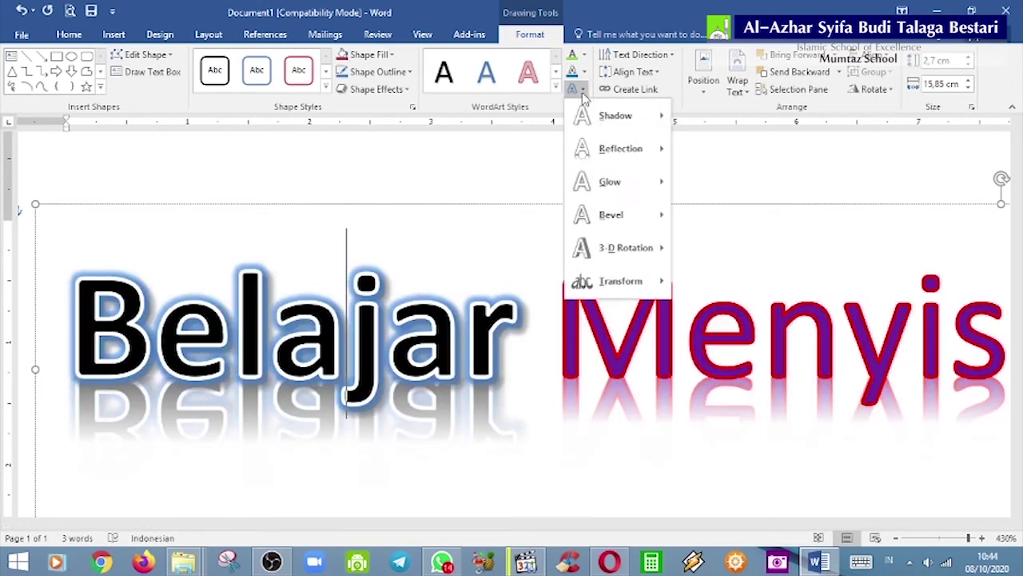
{"action": "mouse_move", "coordinate": [624, 249]}
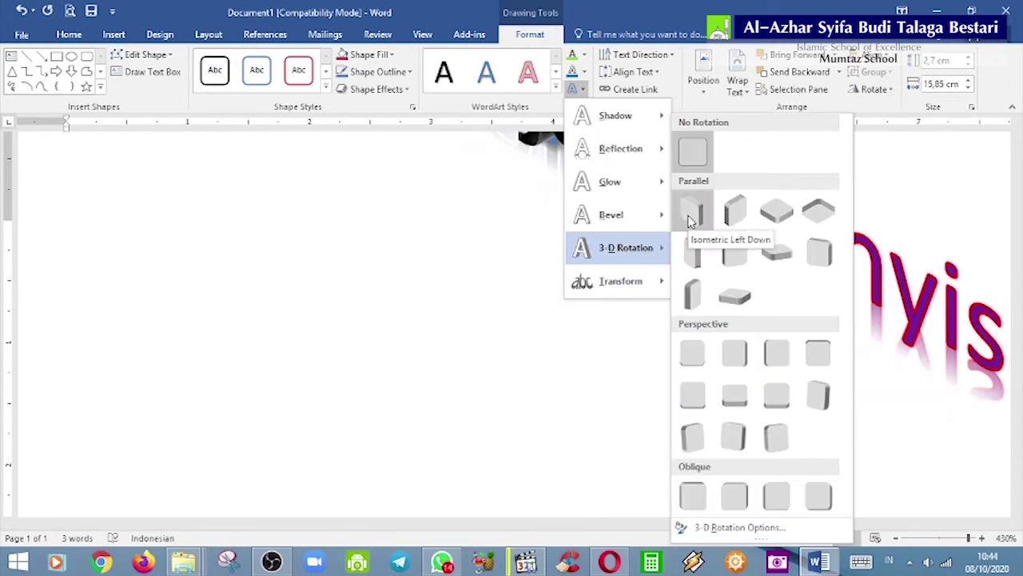
{"action": "left_click", "coordinate": [389, 216]}
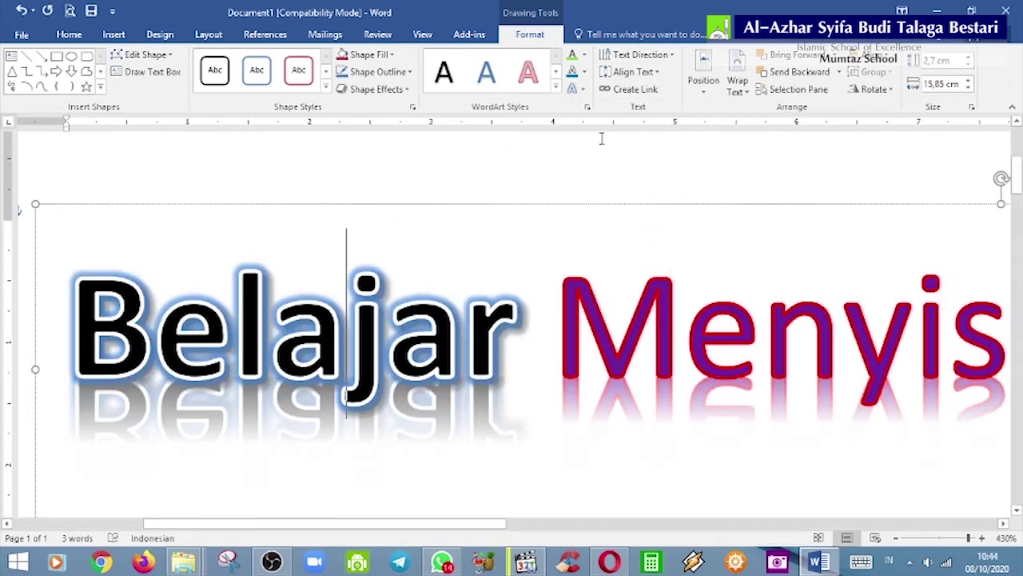
Step: Apply the first preset in the second row of the Parallel 3-D rotations to the WordArt title
{"action": "left_click", "coordinate": [897, 539]}
{"action": "left_click", "coordinate": [896, 539]}
{"action": "left_click", "coordinate": [897, 538]}
{"action": "left_click", "coordinate": [896, 539]}
{"action": "left_click", "coordinate": [896, 539]}
{"action": "left_click", "coordinate": [897, 539]}
{"action": "left_click", "coordinate": [896, 539]}
{"action": "left_click", "coordinate": [897, 539]}
{"action": "left_click", "coordinate": [896, 539]}
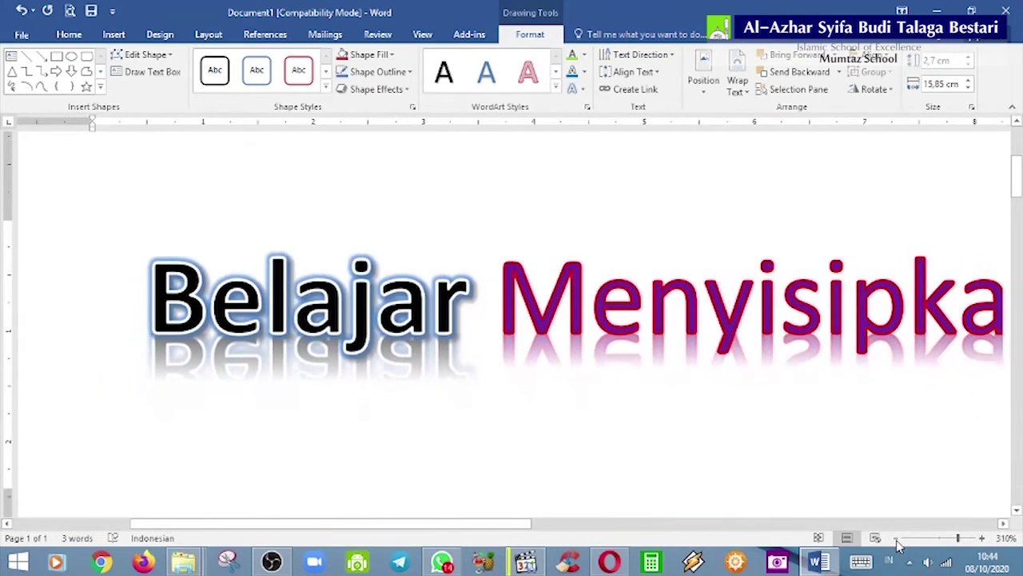
{"action": "left_click", "coordinate": [896, 539]}
{"action": "left_click", "coordinate": [896, 539]}
{"action": "left_click", "coordinate": [896, 539]}
{"action": "left_click", "coordinate": [896, 538]}
{"action": "left_click", "coordinate": [896, 538]}
{"action": "left_click", "coordinate": [896, 539]}
{"action": "left_click", "coordinate": [896, 538]}
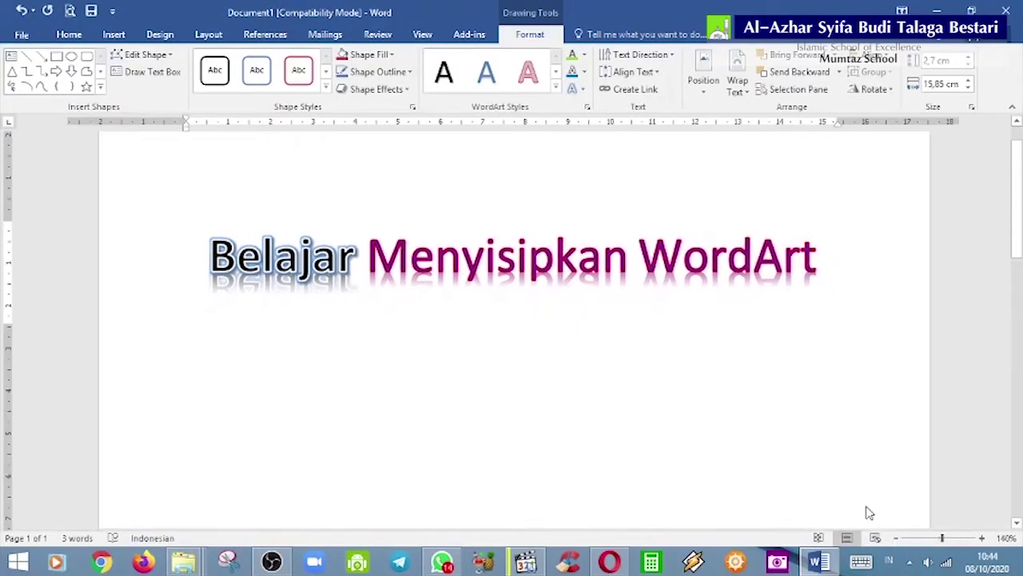
{"action": "left_click", "coordinate": [301, 256]}
{"action": "left_click", "coordinate": [572, 89]}
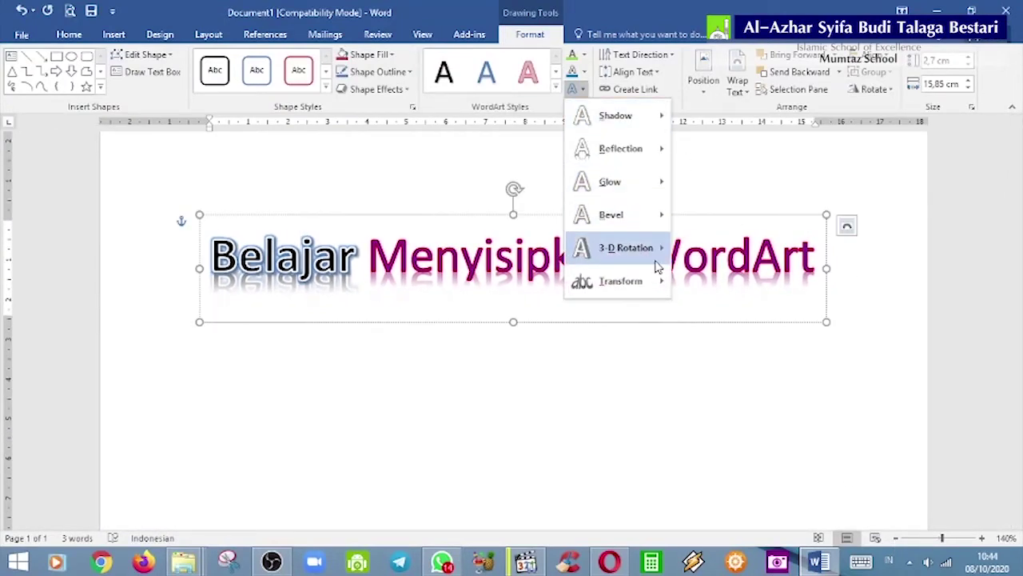
{"action": "mouse_move", "coordinate": [656, 254]}
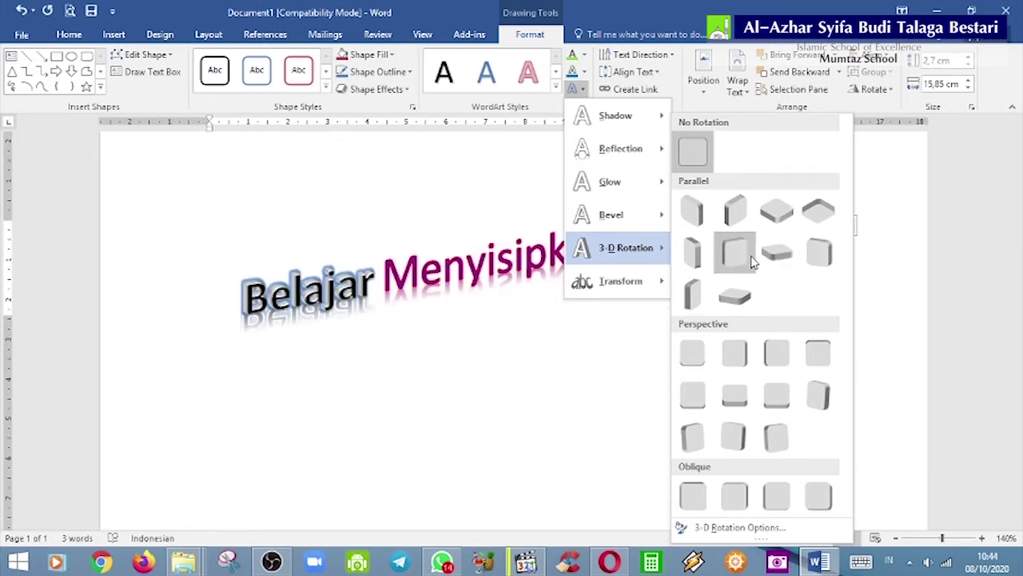
{"action": "left_click", "coordinate": [710, 257]}
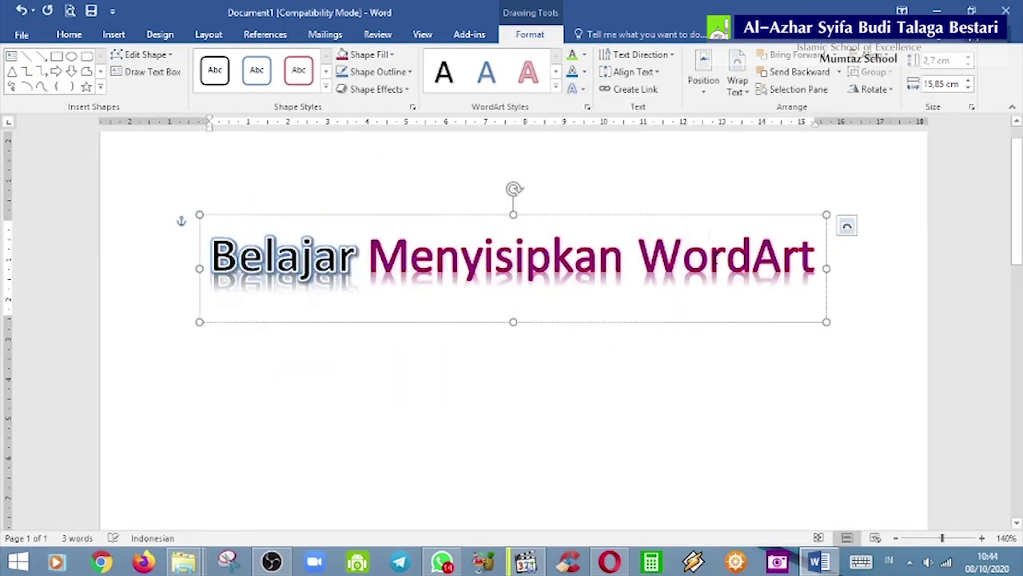
Step: Apply the first preset in the third row of the Perspective 3-D rotations to the WordArt title and inspect it outside text editing
{"action": "left_click", "coordinate": [577, 89]}
{"action": "mouse_move", "coordinate": [637, 212]}
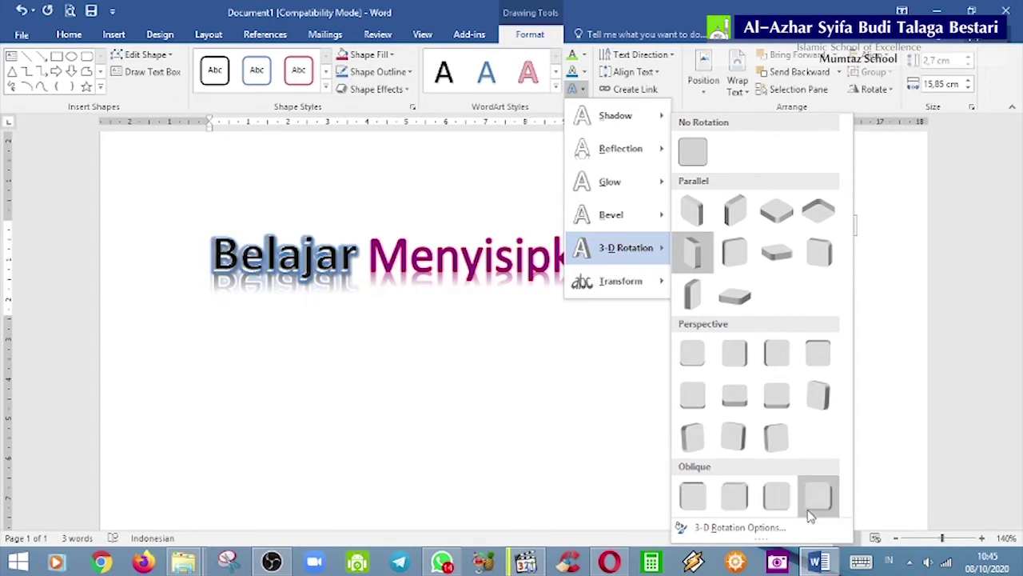
{"action": "left_click", "coordinate": [693, 439]}
{"action": "left_click", "coordinate": [346, 302]}
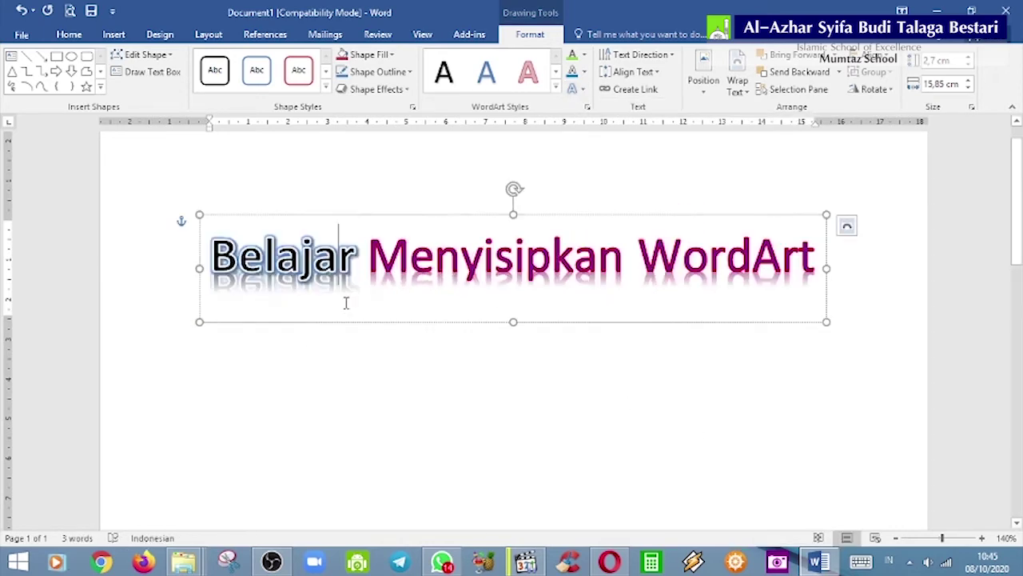
{"action": "left_click", "coordinate": [390, 369]}
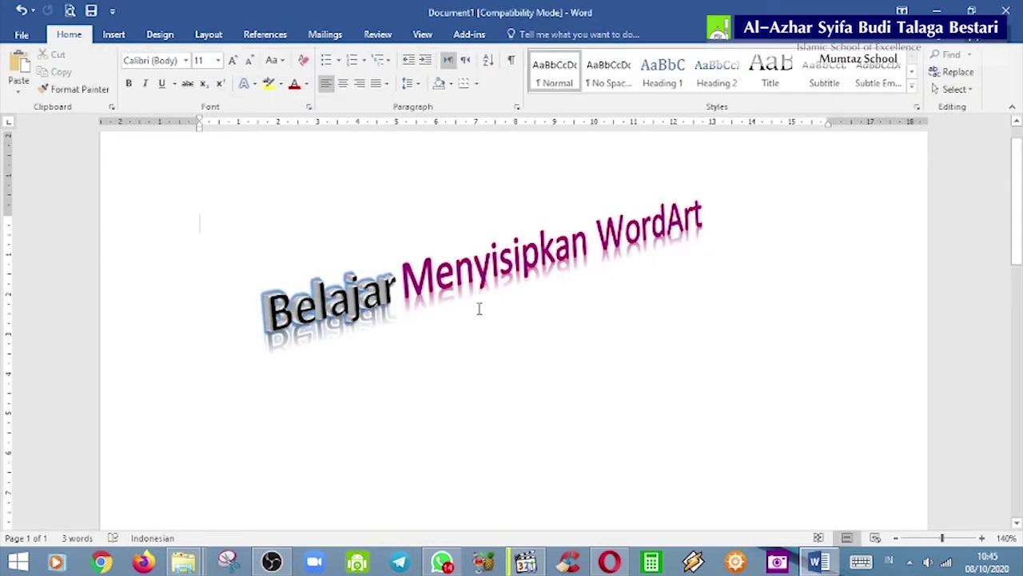
{"action": "left_click", "coordinate": [434, 263]}
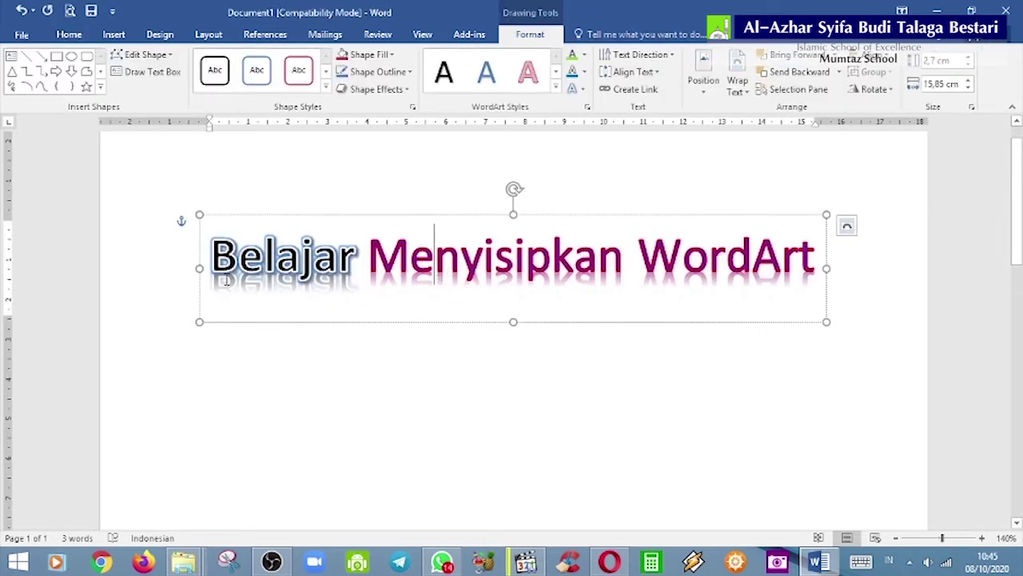
{"action": "left_click", "coordinate": [756, 453]}
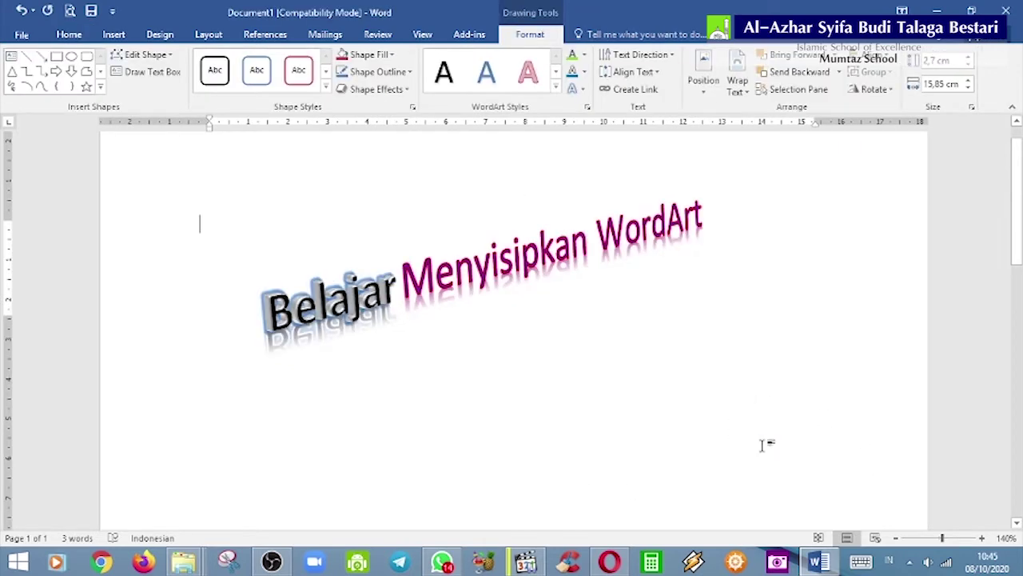
{"action": "left_click", "coordinate": [981, 538]}
{"action": "left_click", "coordinate": [982, 538]}
{"action": "left_click", "coordinate": [982, 538]}
{"action": "left_click", "coordinate": [984, 538]}
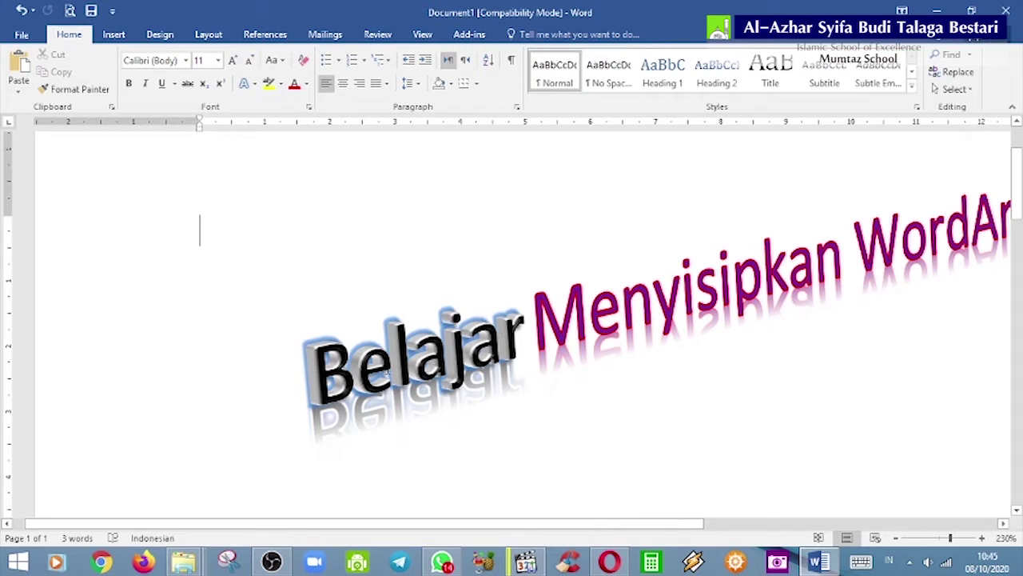
Step: Switch the WordArt title's 3-D rotation to the first preset in the second row of the Parallel group
{"action": "left_click", "coordinate": [588, 314]}
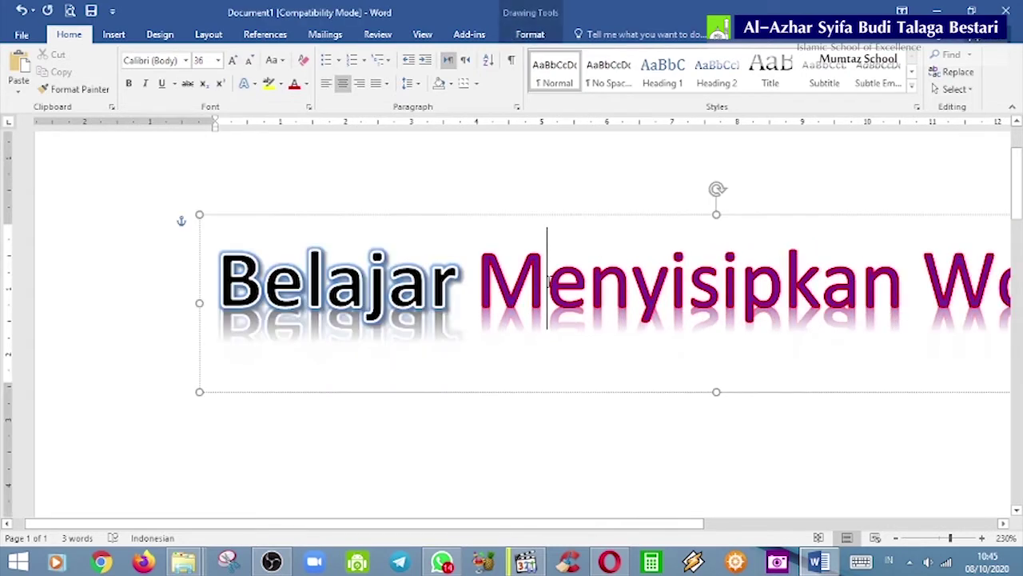
{"action": "left_click", "coordinate": [530, 34]}
{"action": "left_click", "coordinate": [581, 89]}
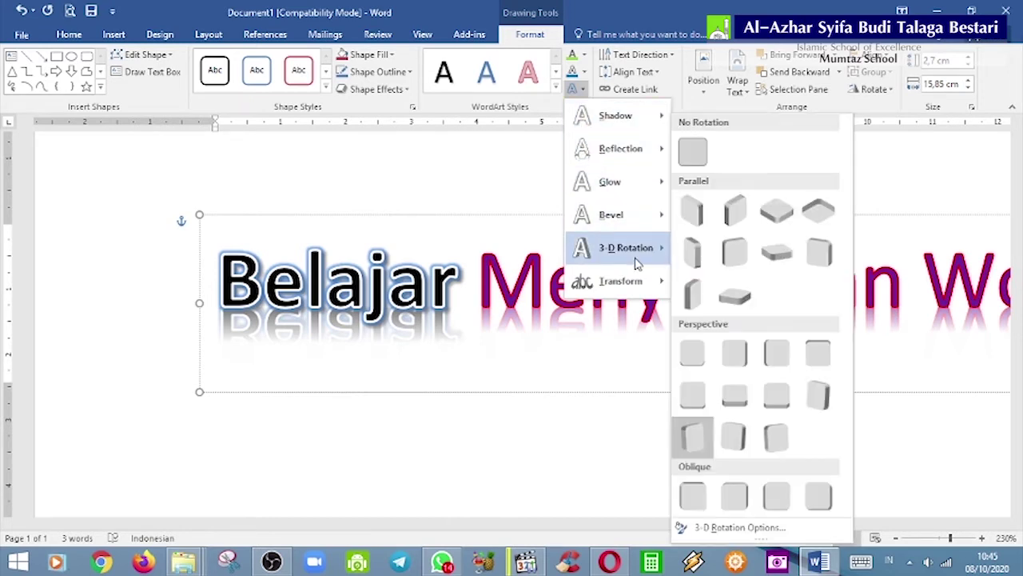
{"action": "left_click", "coordinate": [692, 253]}
{"action": "left_click", "coordinate": [961, 460]}
{"action": "left_click", "coordinate": [591, 336]}
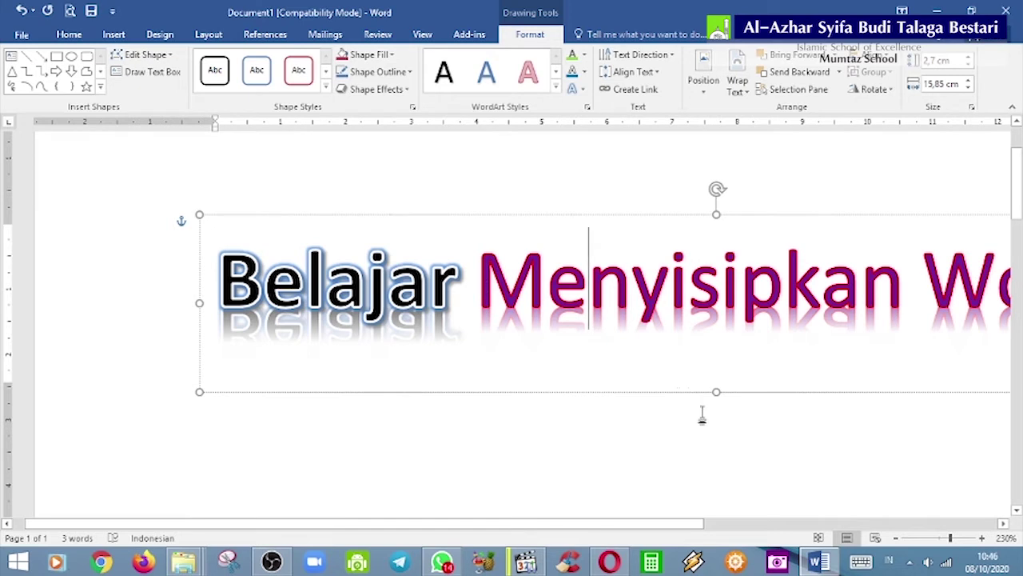
{"action": "left_click", "coordinate": [801, 471]}
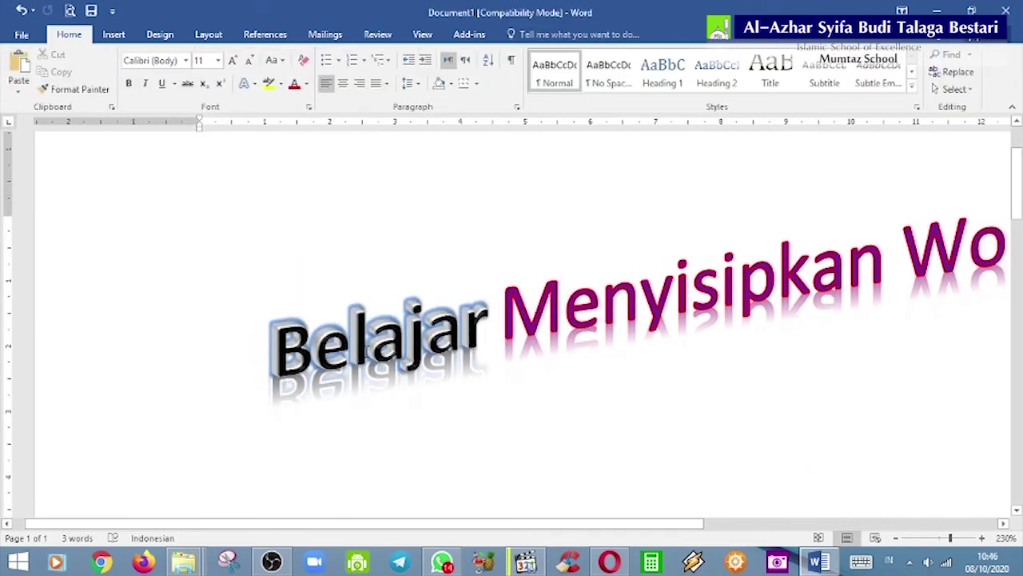
Step: Examine the parallel 3-D rotation and the letter depth of the word "Belajar" up close
{"action": "left_click", "coordinate": [981, 539]}
{"action": "left_click", "coordinate": [982, 538]}
{"action": "left_click", "coordinate": [982, 538]}
{"action": "left_click", "coordinate": [982, 538]}
{"action": "left_click", "coordinate": [982, 538]}
{"action": "left_click", "coordinate": [981, 538]}
{"action": "left_click", "coordinate": [981, 538]}
{"action": "left_click", "coordinate": [982, 538]}
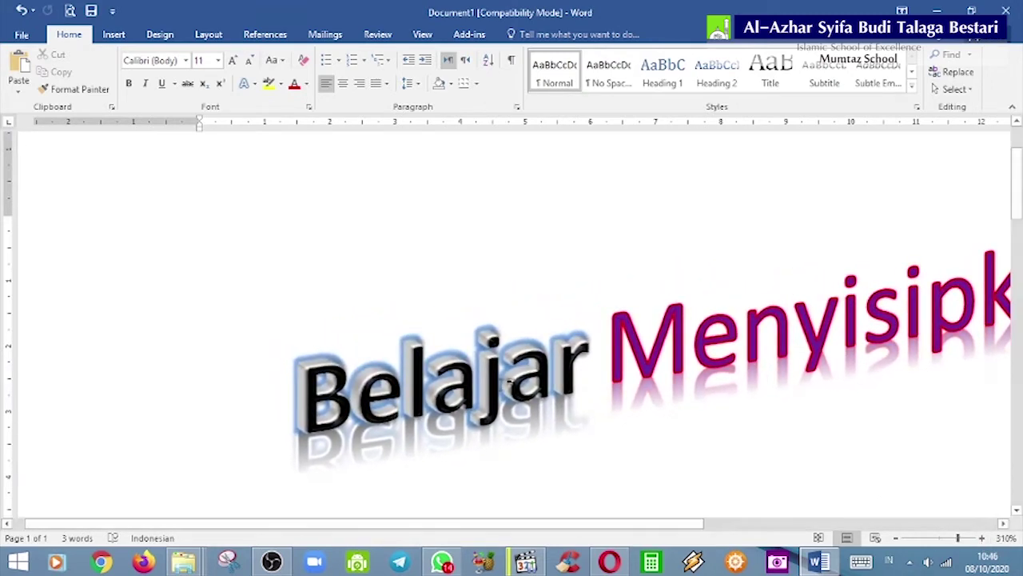
{"action": "scroll", "coordinate": [463, 359], "scroll_direction": "down", "scroll_amount": 3}
{"action": "scroll", "coordinate": [442, 336], "scroll_direction": "up", "scroll_amount": 3}
{"action": "scroll", "coordinate": [447, 363], "scroll_direction": "down", "scroll_amount": 2}
{"action": "scroll", "coordinate": [452, 358], "scroll_direction": "up", "scroll_amount": 2}
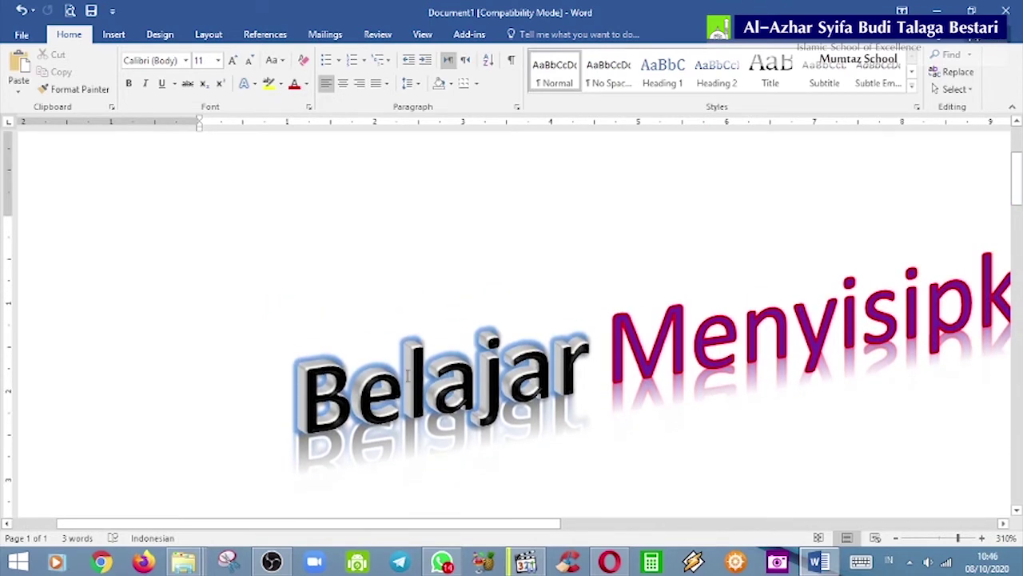
{"action": "left_click", "coordinate": [508, 343]}
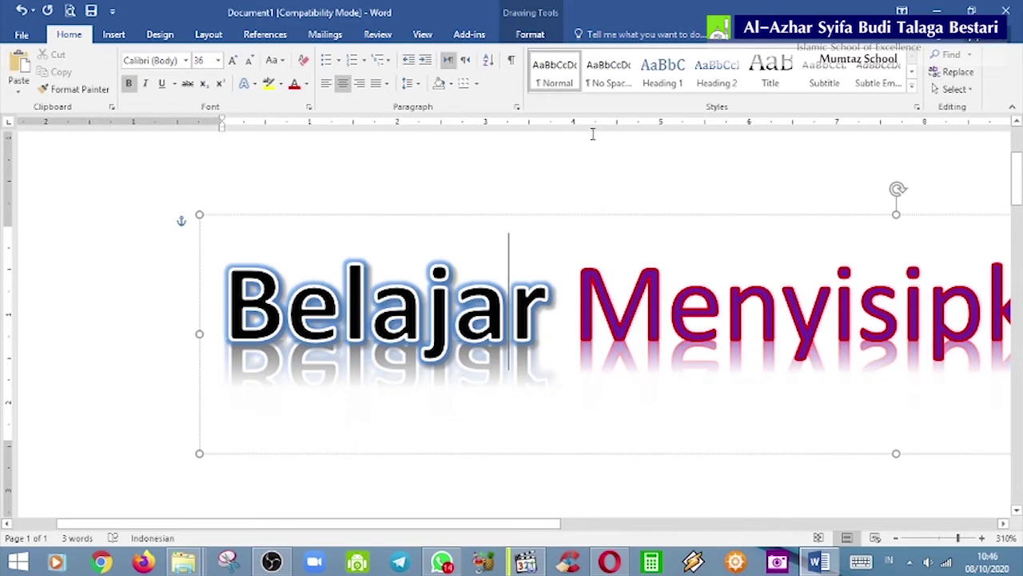
{"action": "left_click", "coordinate": [530, 34]}
{"action": "left_click", "coordinate": [583, 89]}
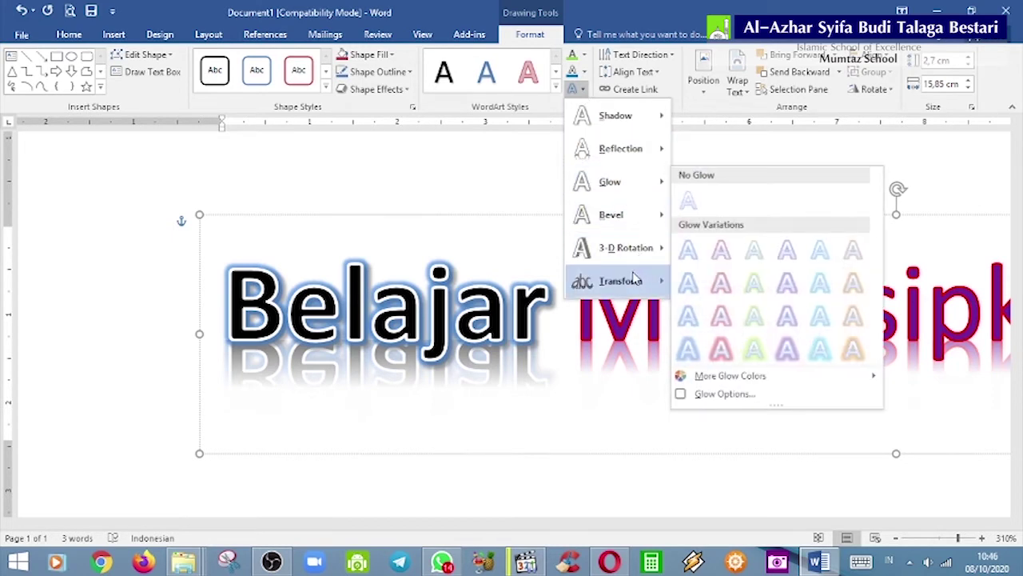
{"action": "left_click", "coordinate": [466, 203]}
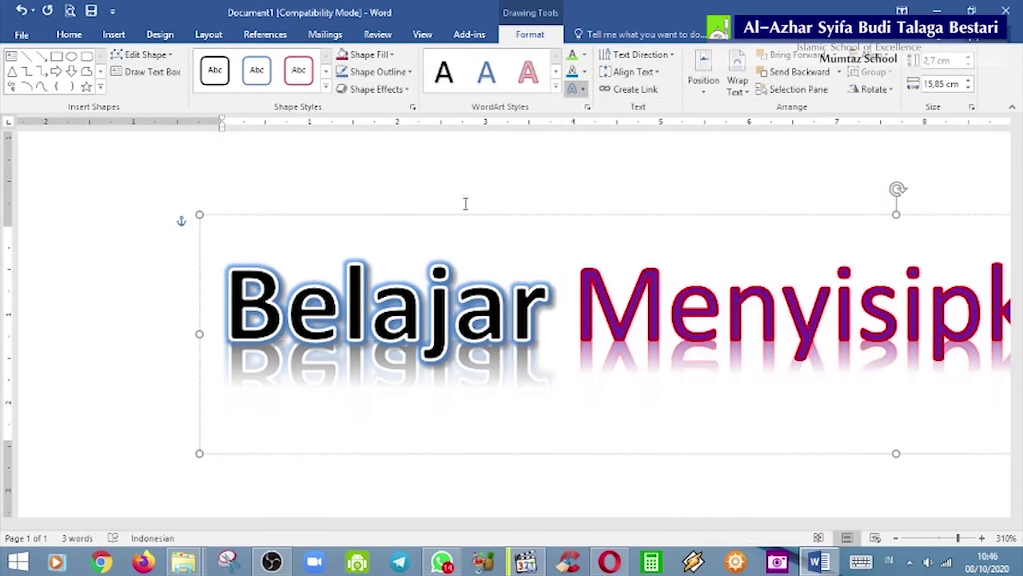
Step: Remove the 3-D rotation from the WordArt title by choosing the No Rotation preset
{"action": "left_click", "coordinate": [896, 538]}
{"action": "left_click", "coordinate": [897, 538]}
{"action": "left_click", "coordinate": [896, 538]}
{"action": "left_click", "coordinate": [896, 538]}
{"action": "left_click", "coordinate": [897, 538]}
{"action": "left_click", "coordinate": [896, 538]}
{"action": "left_click", "coordinate": [897, 538]}
{"action": "left_click", "coordinate": [896, 538]}
{"action": "left_click", "coordinate": [334, 272]}
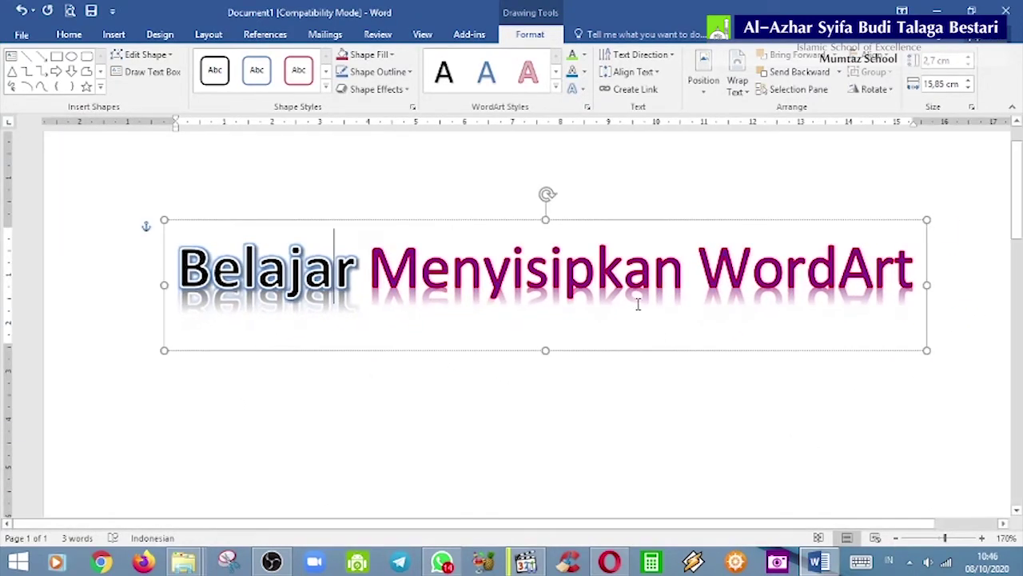
{"action": "left_click", "coordinate": [581, 91]}
{"action": "mouse_move", "coordinate": [632, 286]}
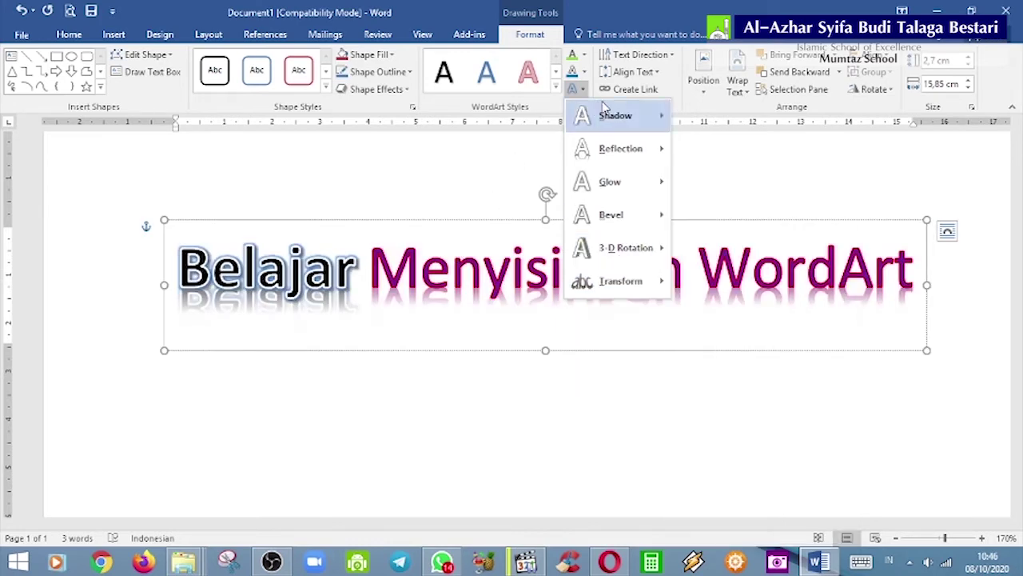
{"action": "mouse_move", "coordinate": [645, 254]}
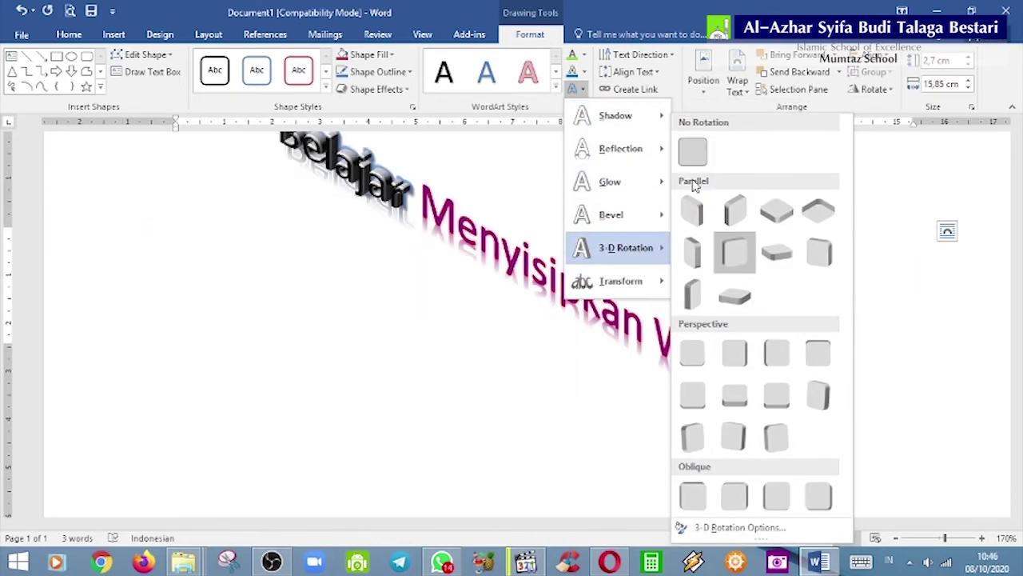
{"action": "left_click", "coordinate": [692, 152]}
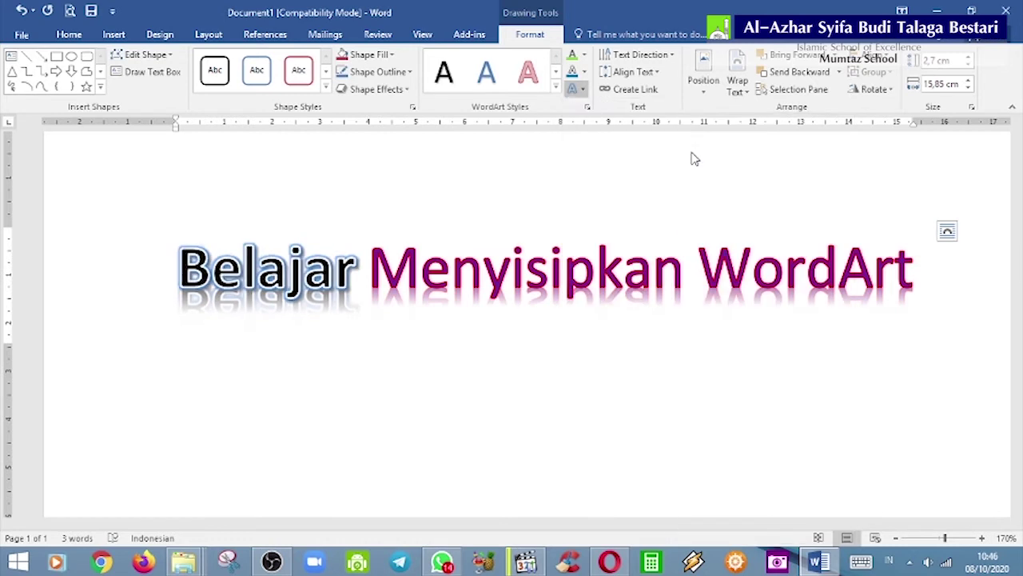
Step: Preview the Transform warp presets on the WordArt title and review the available text effect categories
{"action": "left_click", "coordinate": [573, 88]}
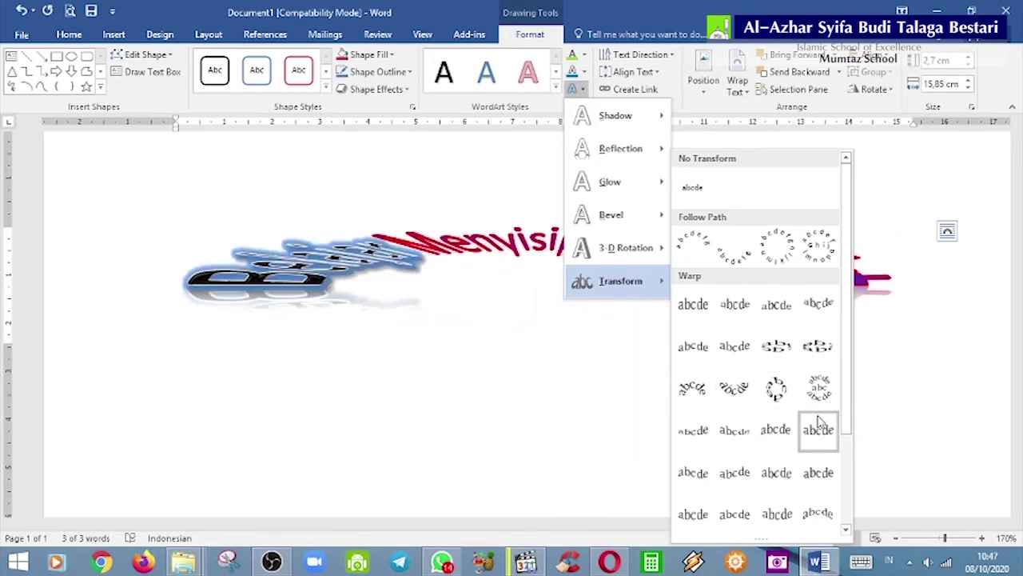
{"action": "left_click_drag", "start_coordinate": [846, 411], "coordinate": [848, 502]}
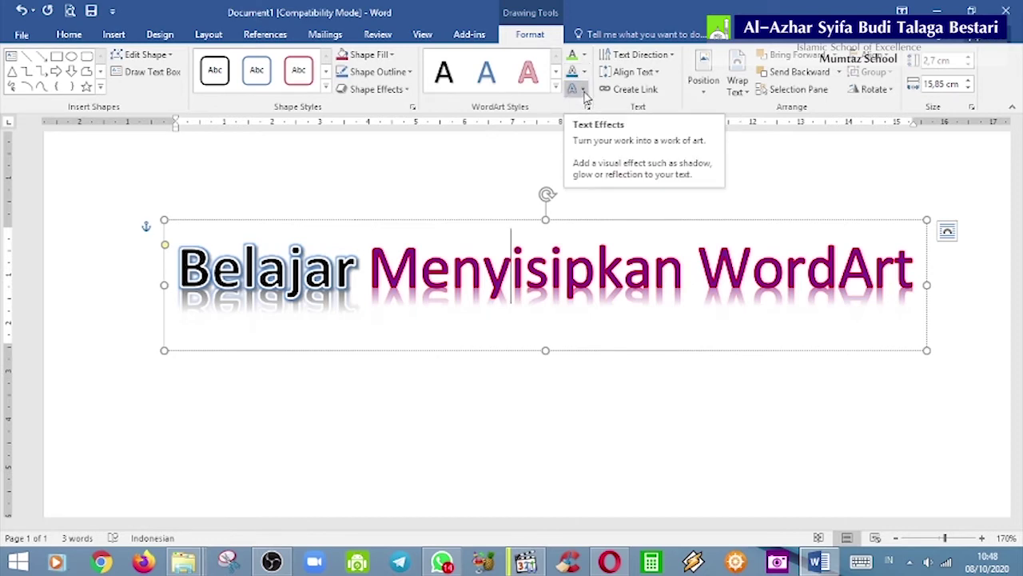
{"action": "left_click", "coordinate": [583, 90]}
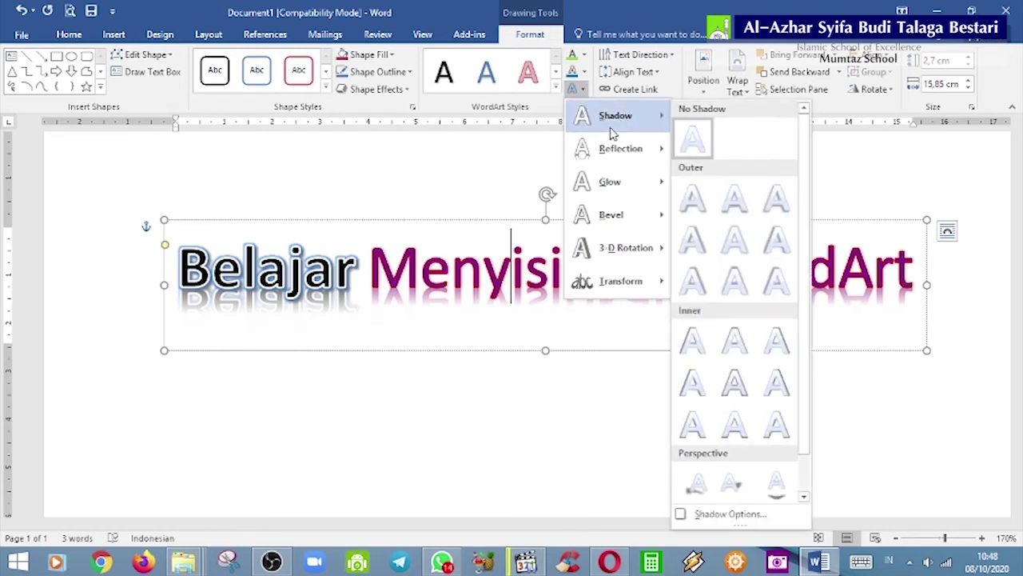
{"action": "mouse_move", "coordinate": [605, 149]}
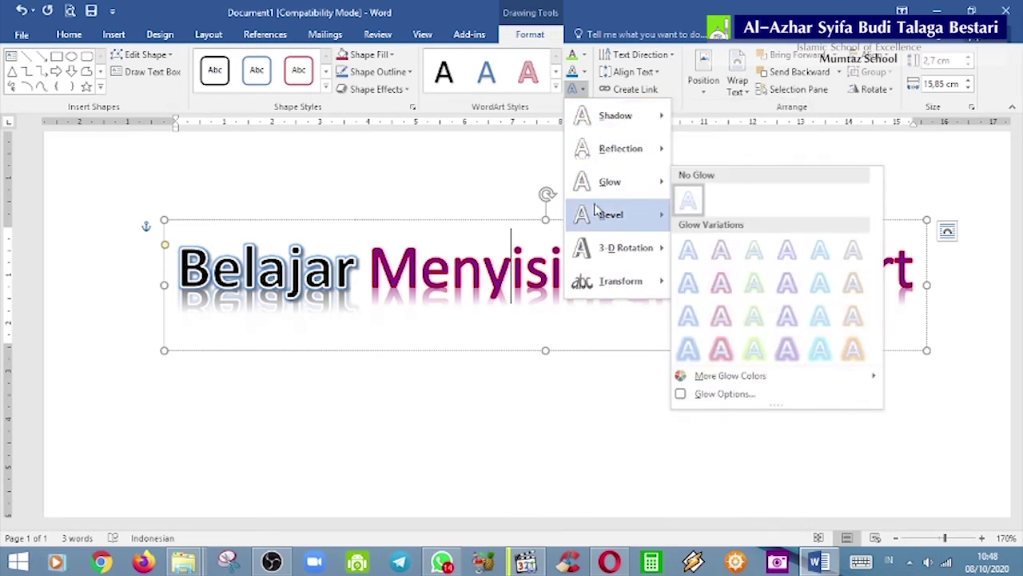
{"action": "mouse_move", "coordinate": [613, 250]}
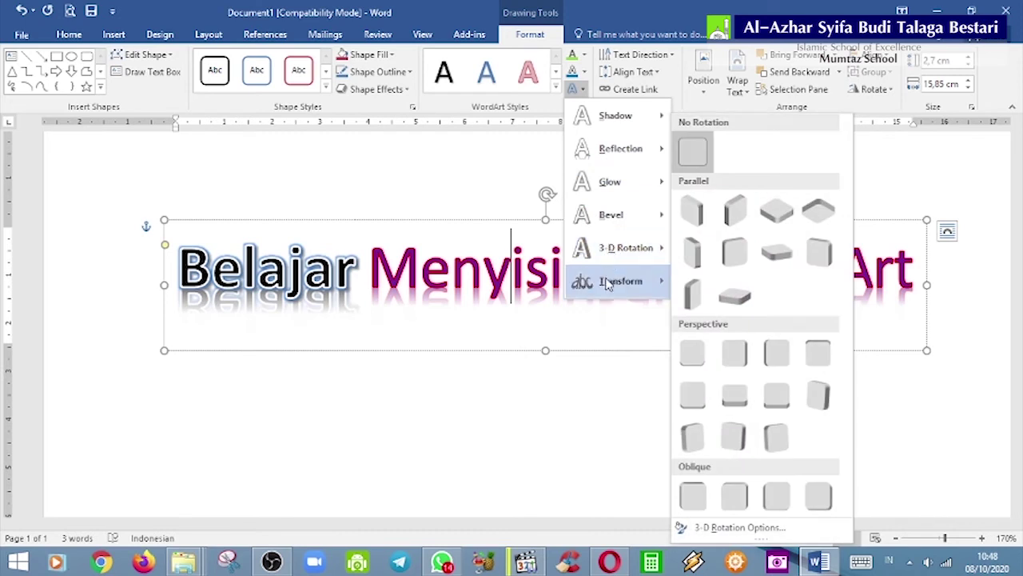
{"action": "mouse_move", "coordinate": [609, 285]}
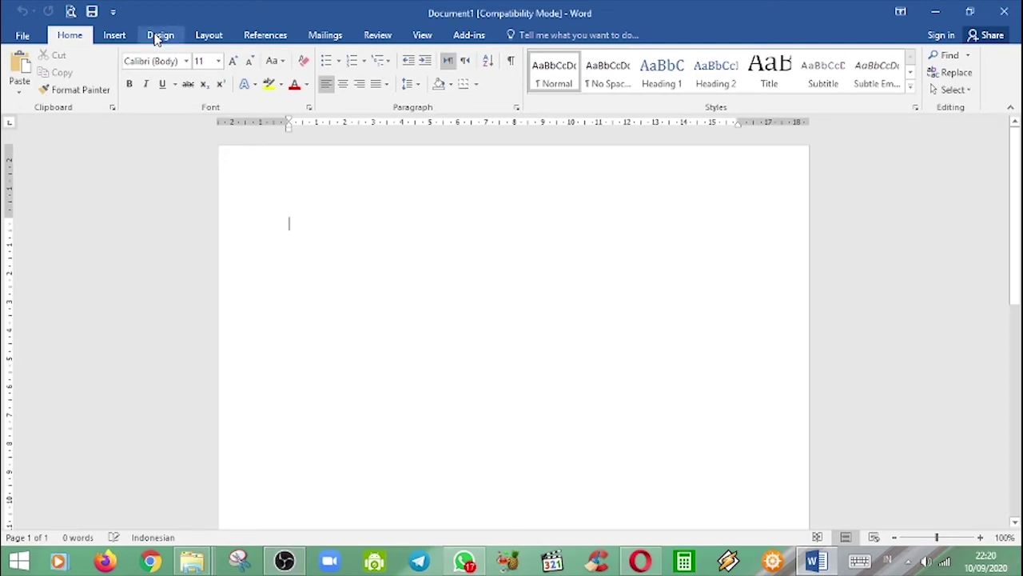
Step: Set the blank document's page color to dark teal and replace it with the dark green theme shade
{"action": "left_click", "coordinate": [159, 36]}
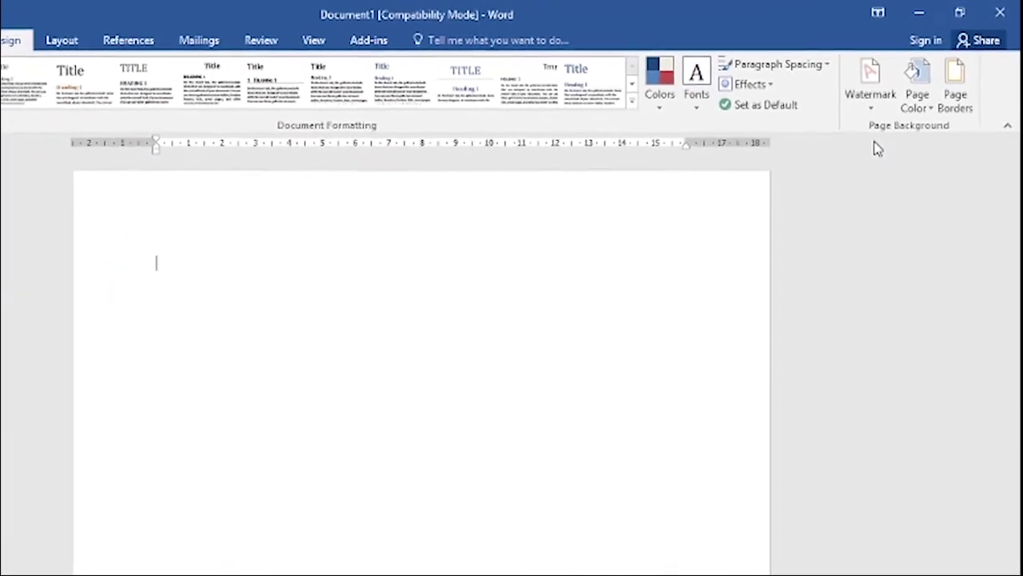
{"action": "left_click", "coordinate": [923, 106]}
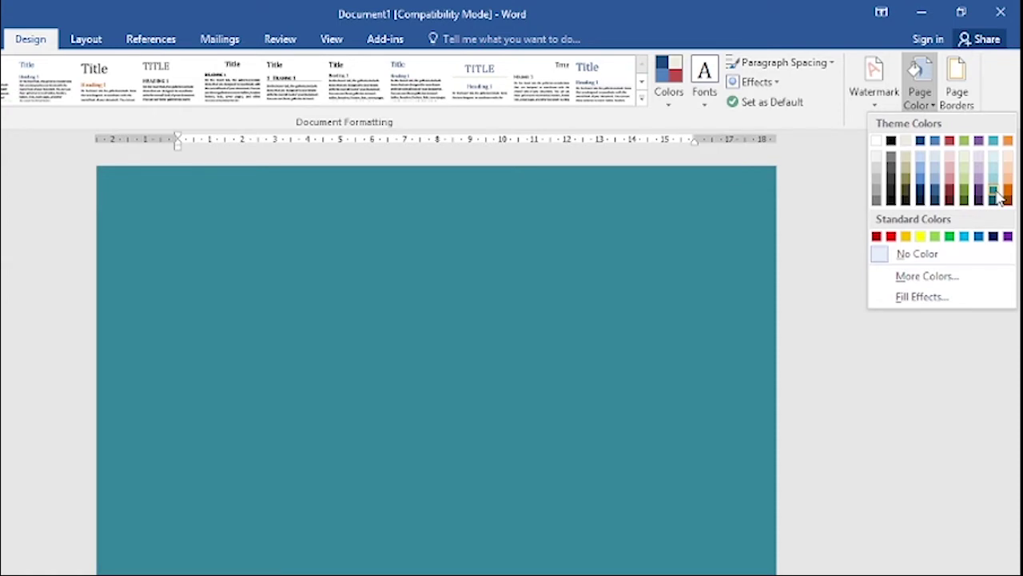
{"action": "left_click", "coordinate": [996, 194]}
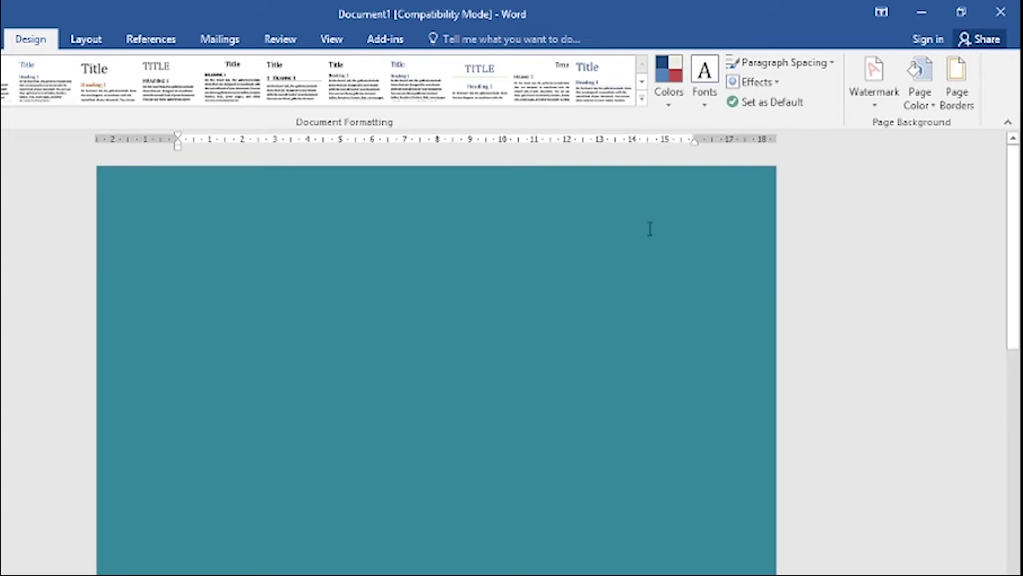
{"action": "left_click", "coordinate": [926, 96]}
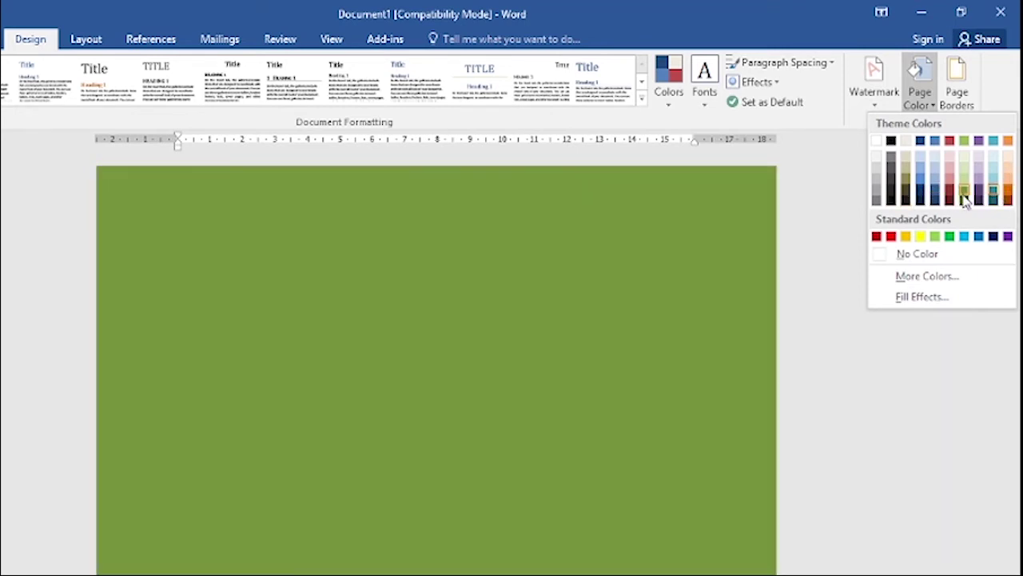
{"action": "left_click", "coordinate": [965, 193]}
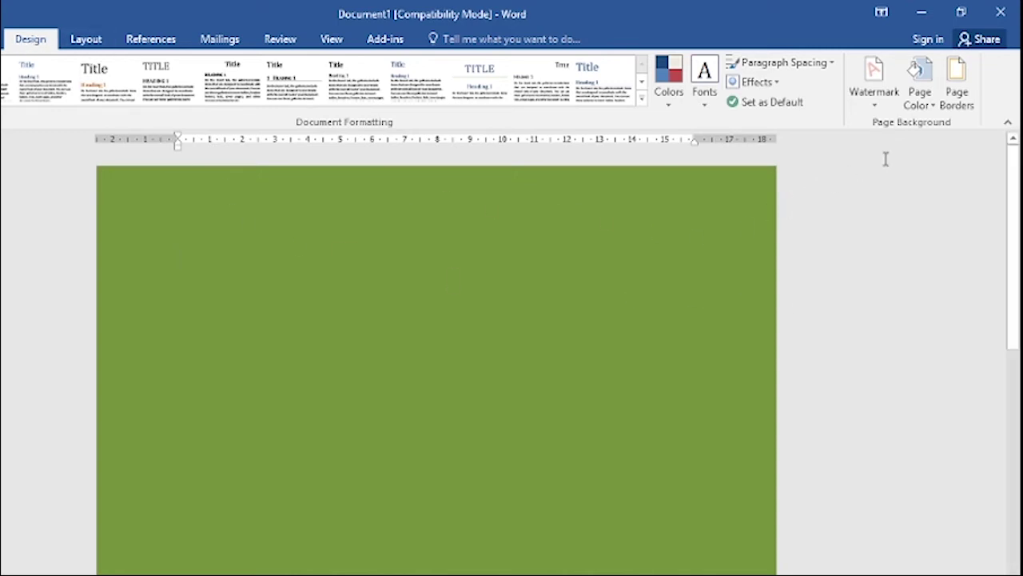
Step: Configure a two-color gradient fill effect for the page with red as Color 1 and yellow as Color 2
{"action": "left_click", "coordinate": [921, 104]}
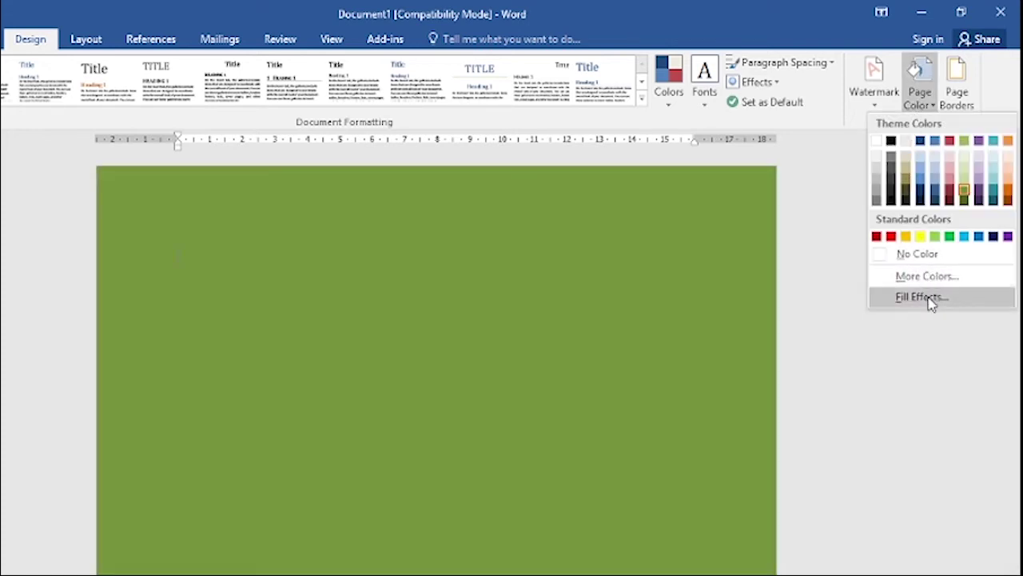
{"action": "left_click", "coordinate": [927, 301]}
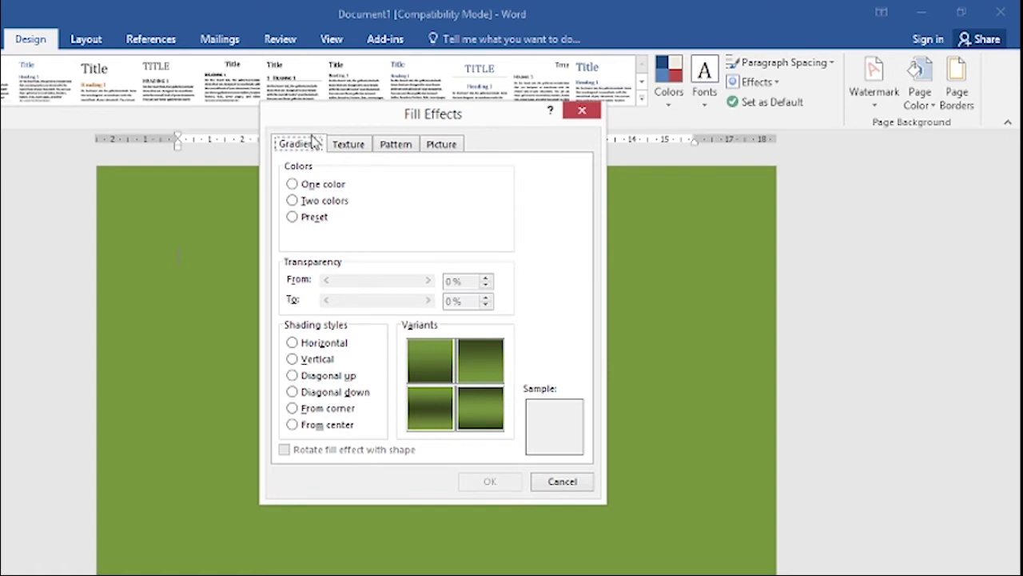
{"action": "left_click", "coordinate": [293, 200]}
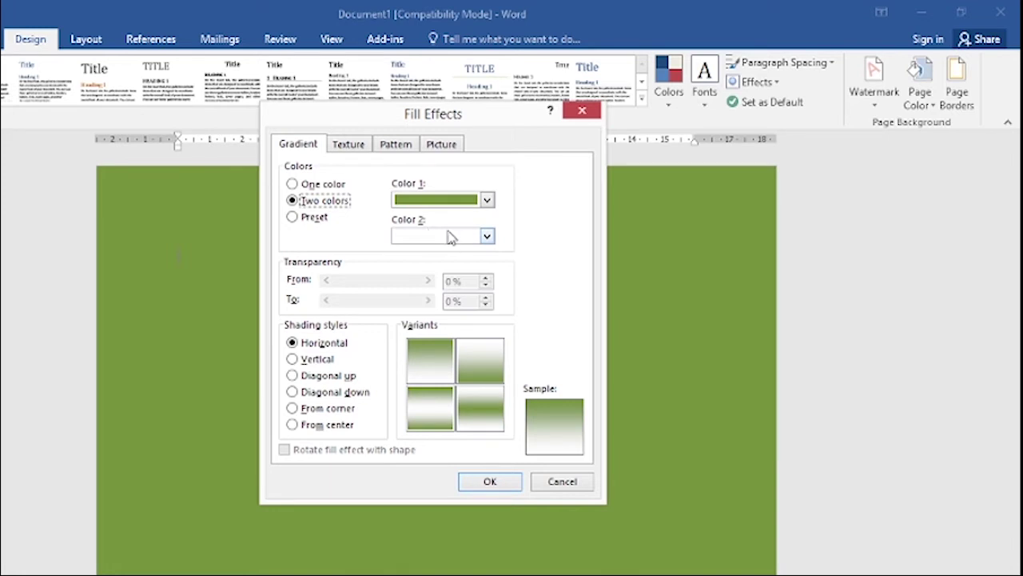
{"action": "left_click", "coordinate": [487, 201]}
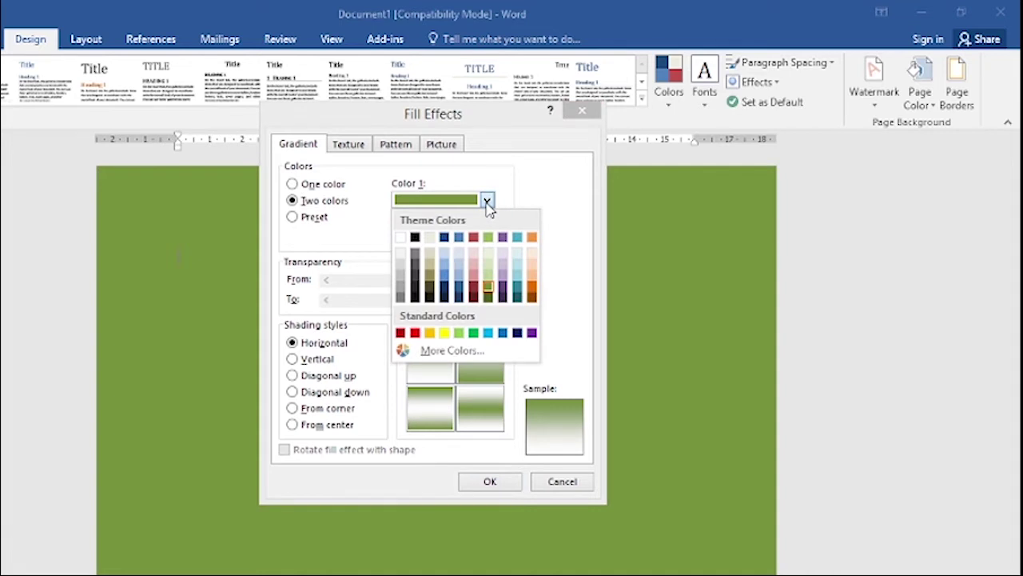
{"action": "left_click", "coordinate": [419, 331]}
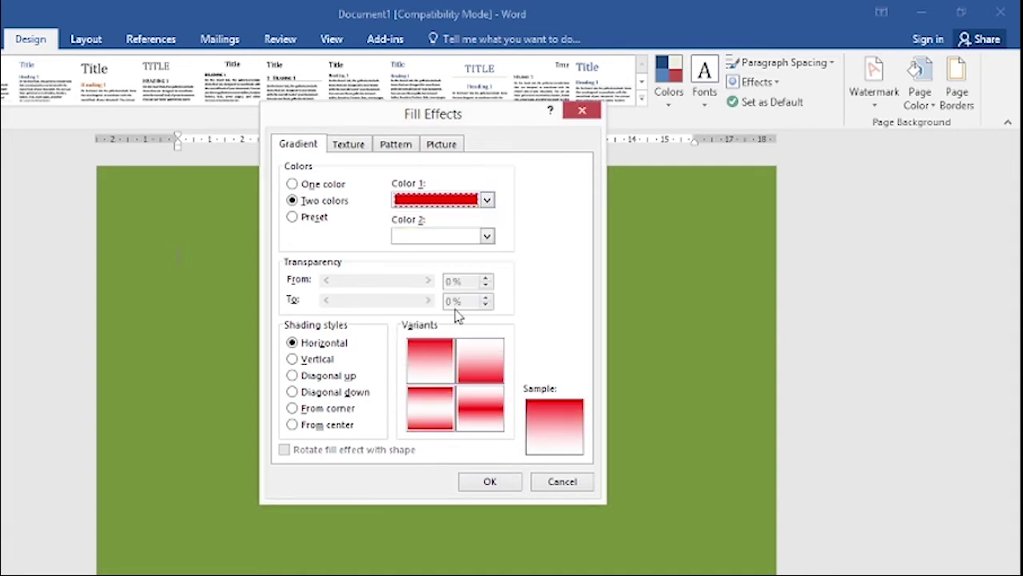
{"action": "left_click", "coordinate": [488, 238]}
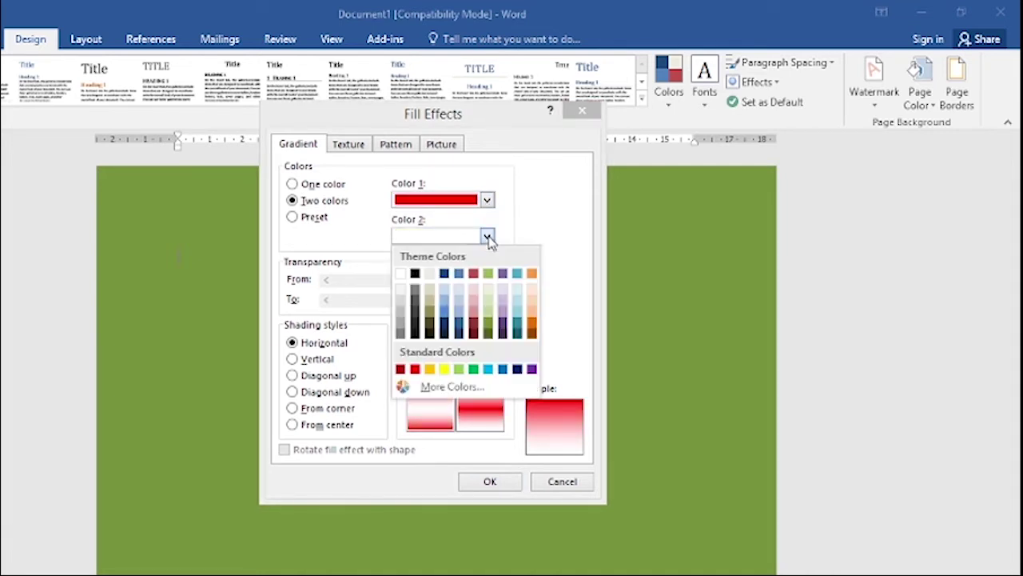
{"action": "left_click", "coordinate": [445, 369]}
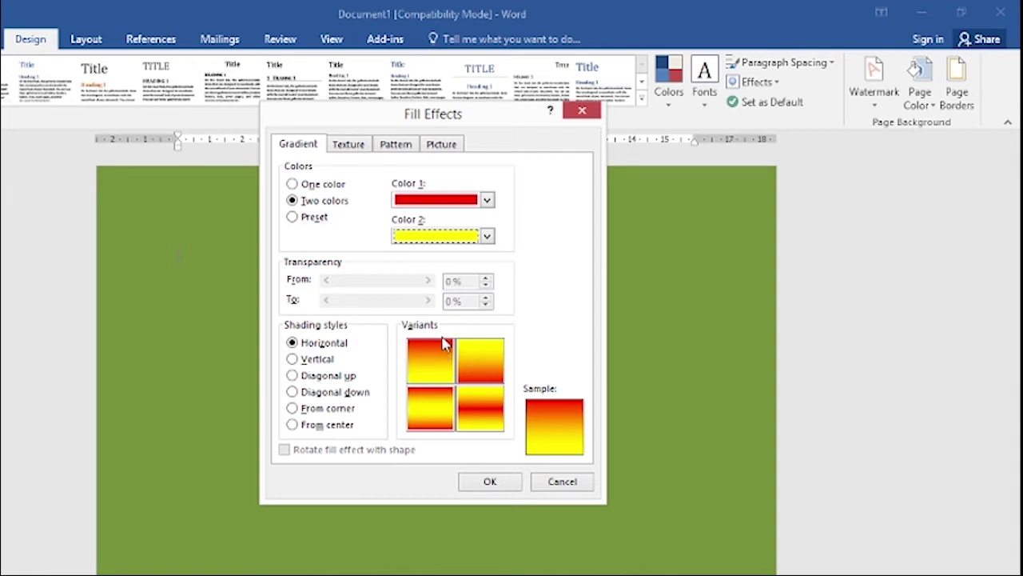
Step: Try the From center shading style, return to Horizontal and compare its four gradient variants
{"action": "left_click", "coordinate": [296, 428]}
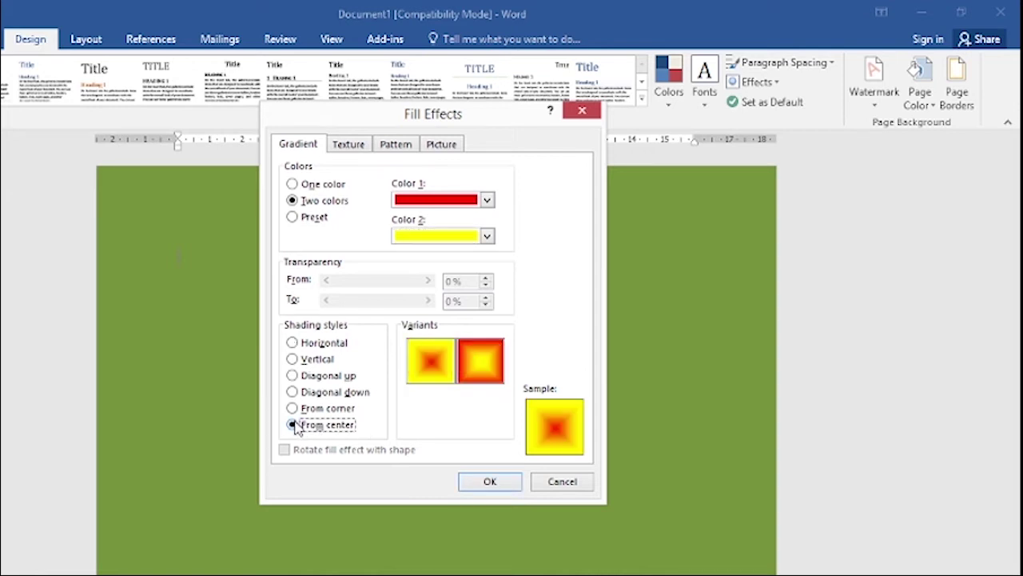
{"action": "left_click", "coordinate": [293, 343]}
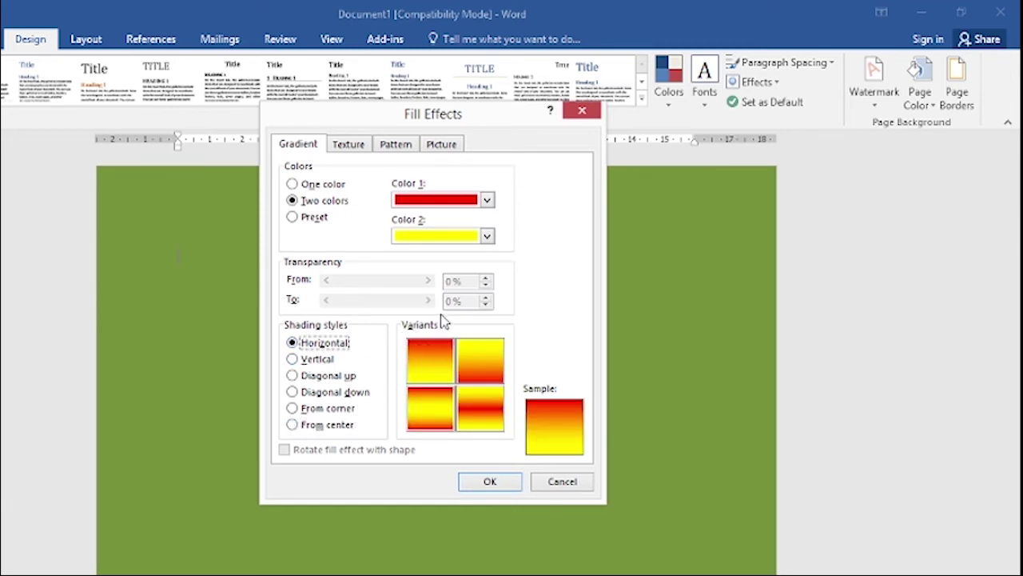
{"action": "left_click", "coordinate": [430, 364]}
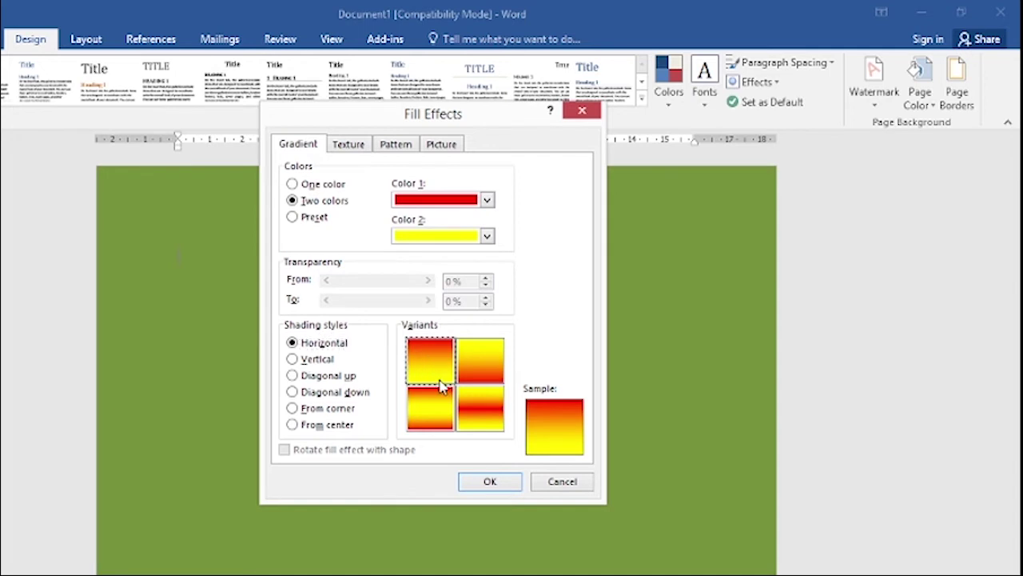
{"action": "left_click", "coordinate": [481, 364]}
{"action": "left_click", "coordinate": [441, 425]}
{"action": "left_click", "coordinate": [480, 423]}
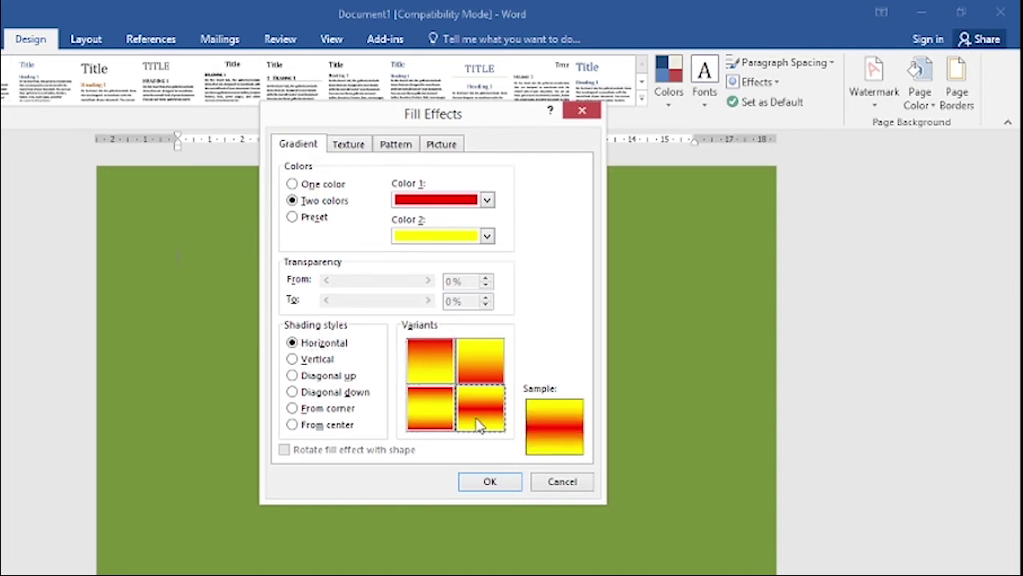
{"action": "left_click", "coordinate": [430, 364]}
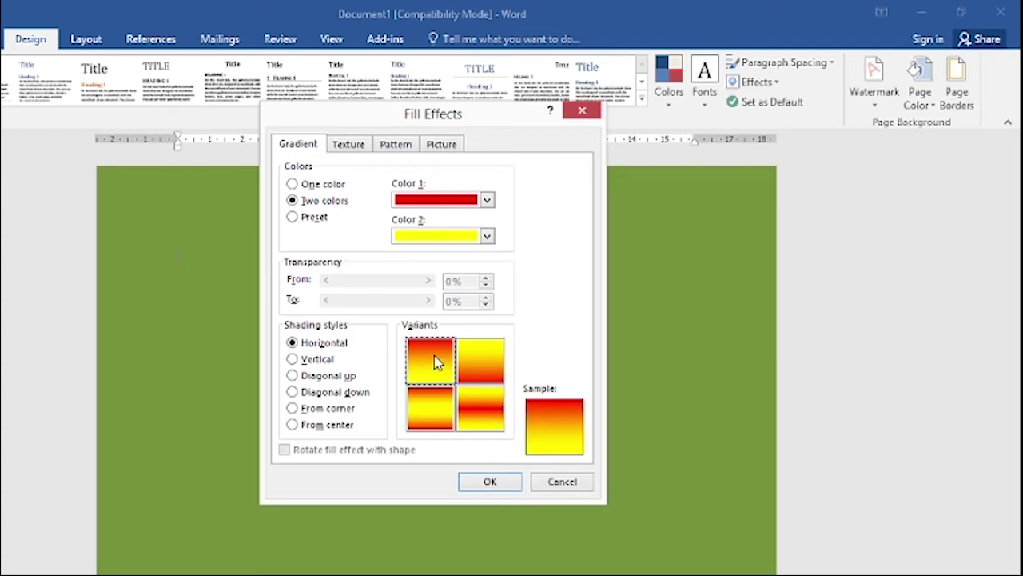
{"action": "left_click", "coordinate": [490, 365]}
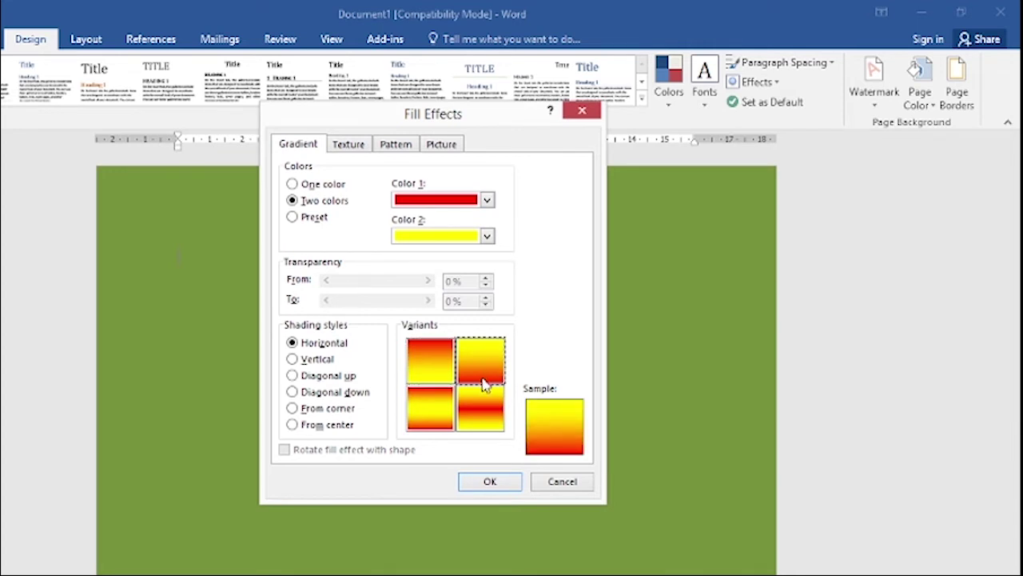
{"action": "left_click", "coordinate": [433, 415]}
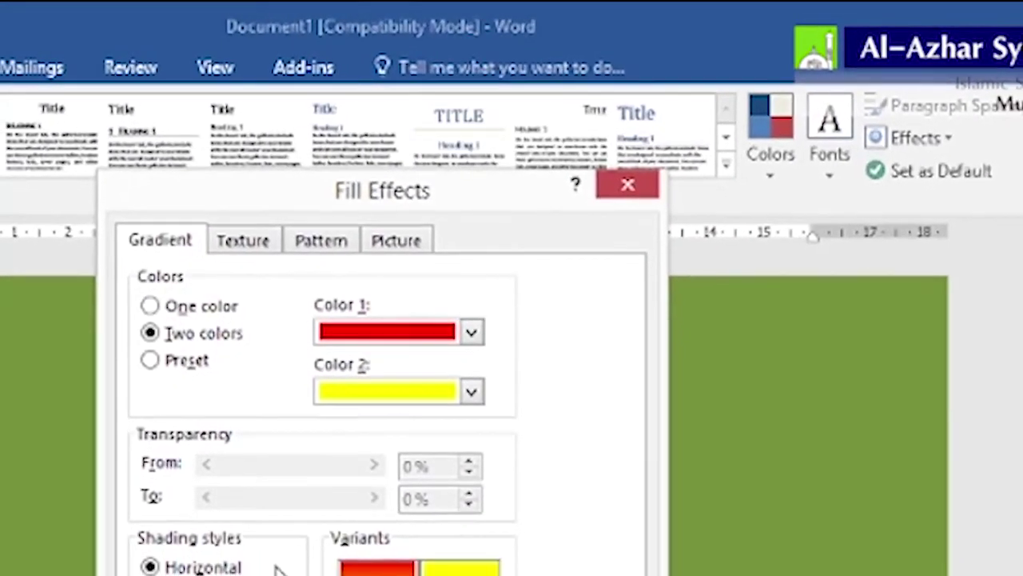
Step: Apply the Vertical shading style to the page background using the variant with a red band between yellow edges
{"action": "left_click", "coordinate": [180, 557]}
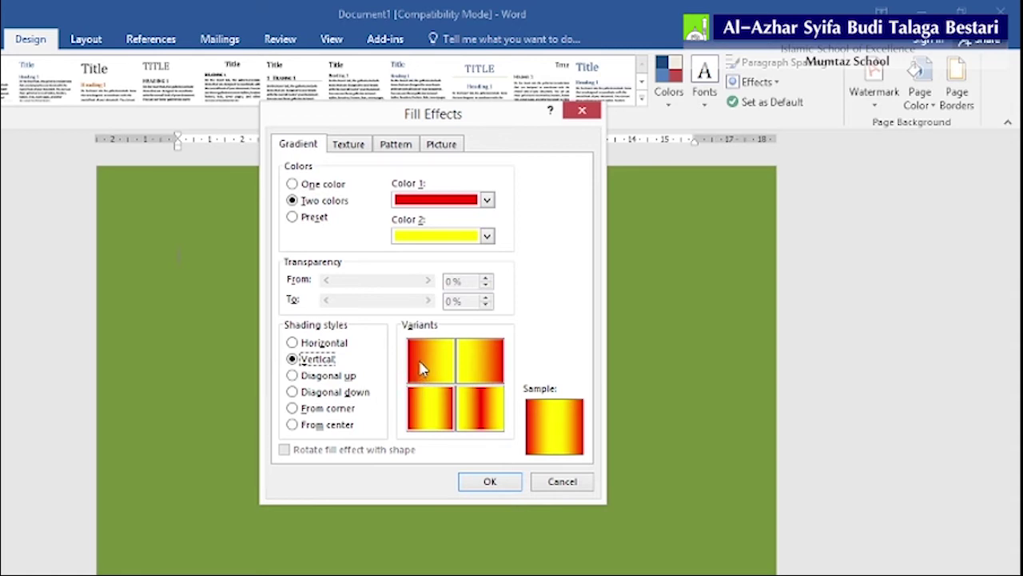
{"action": "left_click", "coordinate": [422, 367]}
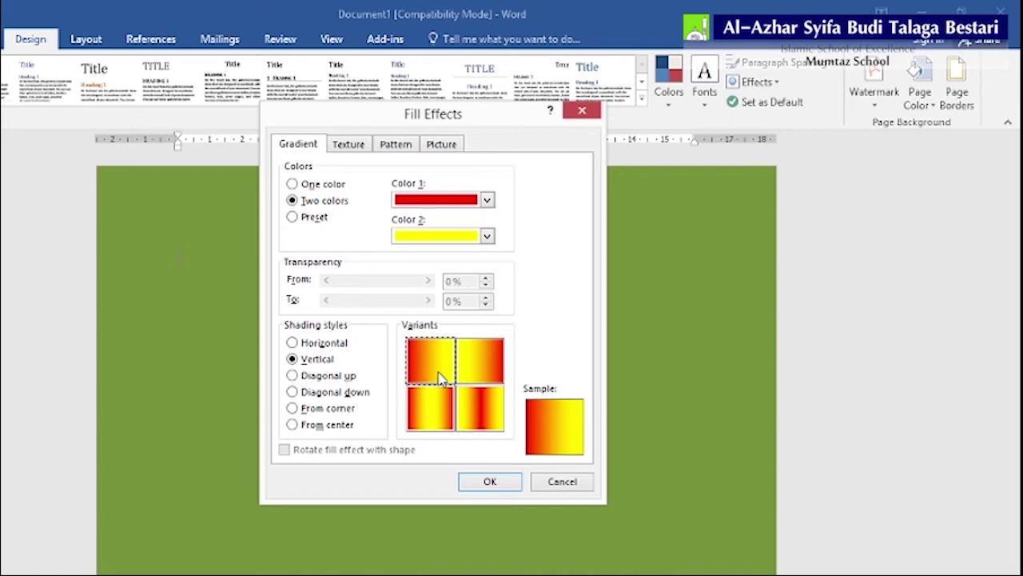
{"action": "left_click", "coordinate": [485, 368]}
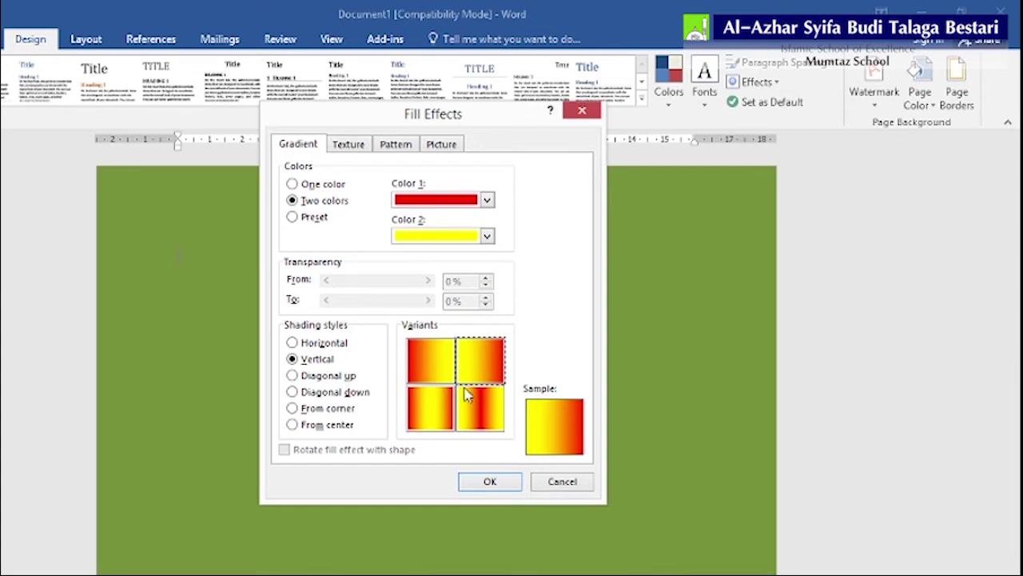
{"action": "left_click", "coordinate": [425, 416]}
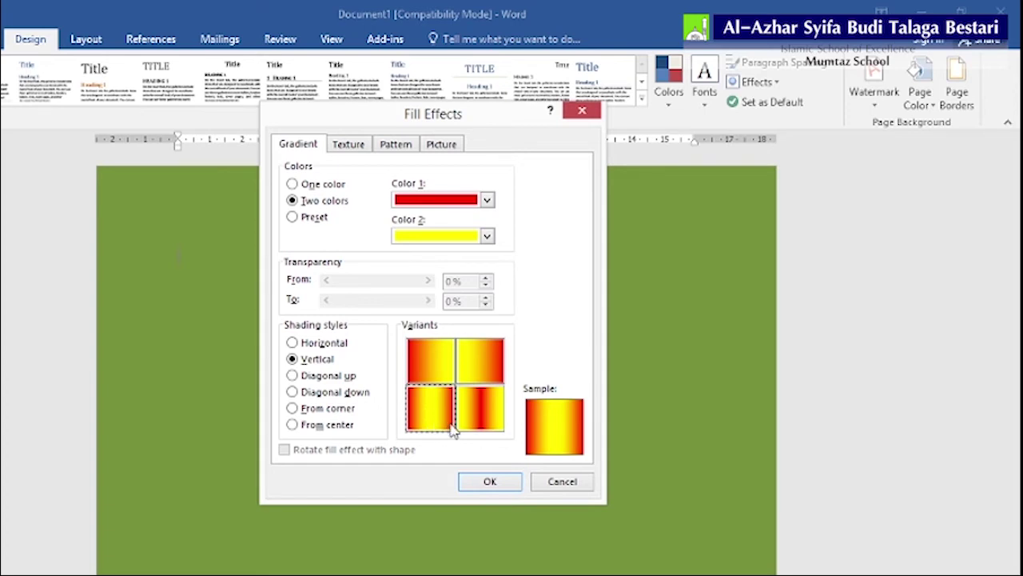
{"action": "double_click", "coordinate": [480, 413]}
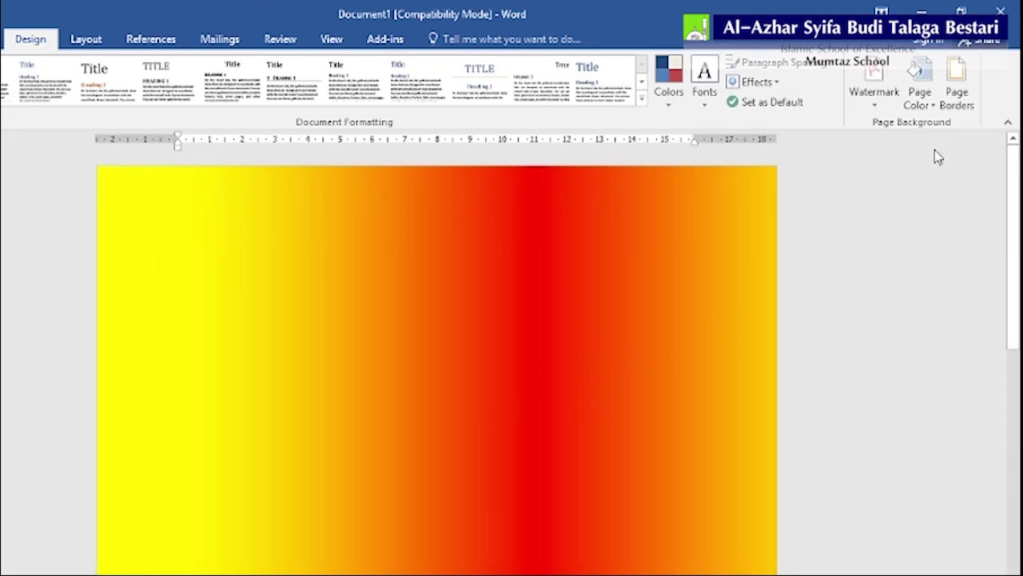
Step: Reopen the page's fill effects and try the Diagonal up shading style with the second variant
{"action": "left_click", "coordinate": [920, 100]}
{"action": "left_click", "coordinate": [928, 298]}
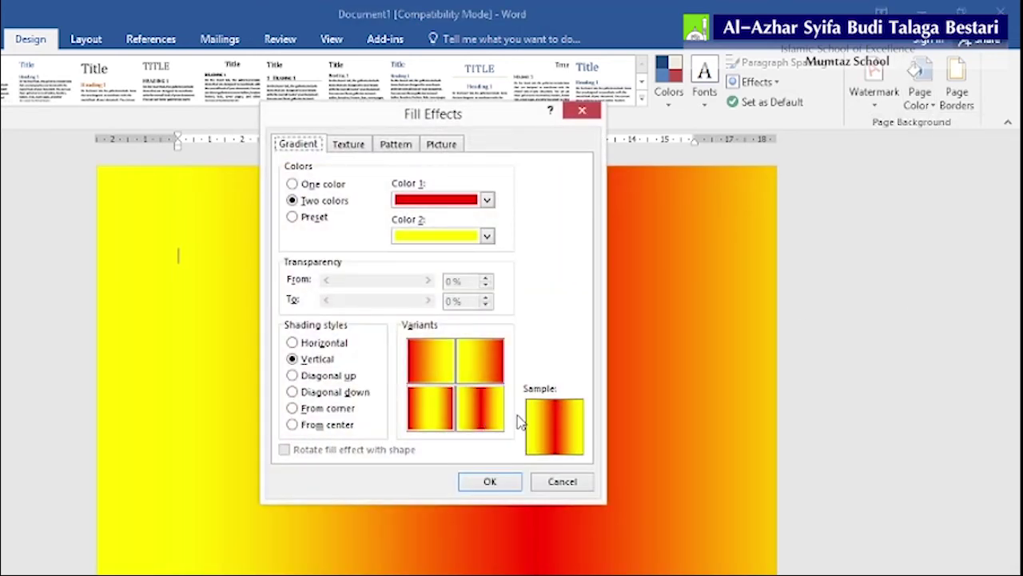
{"action": "left_click", "coordinate": [292, 376]}
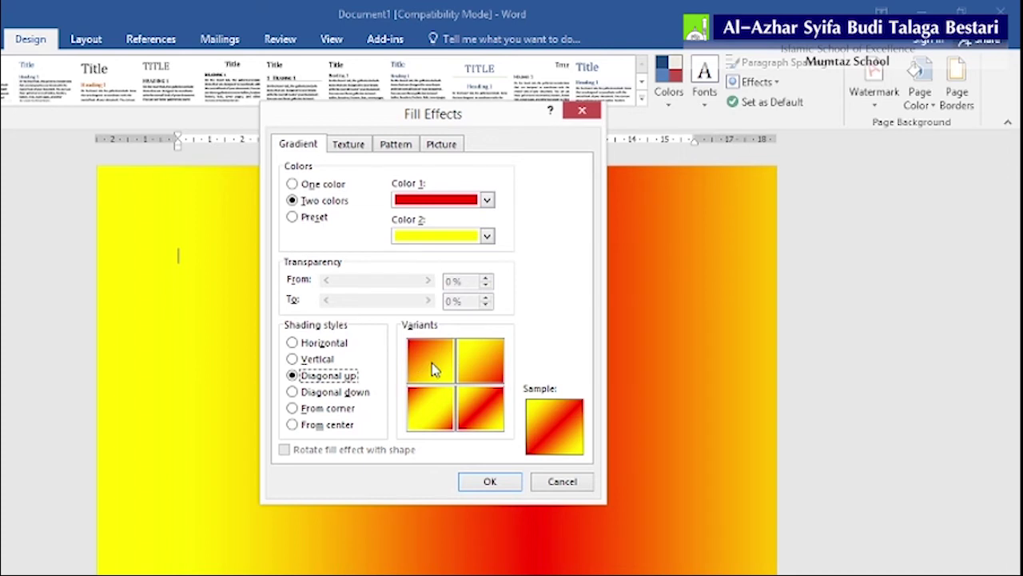
{"action": "left_click", "coordinate": [478, 371]}
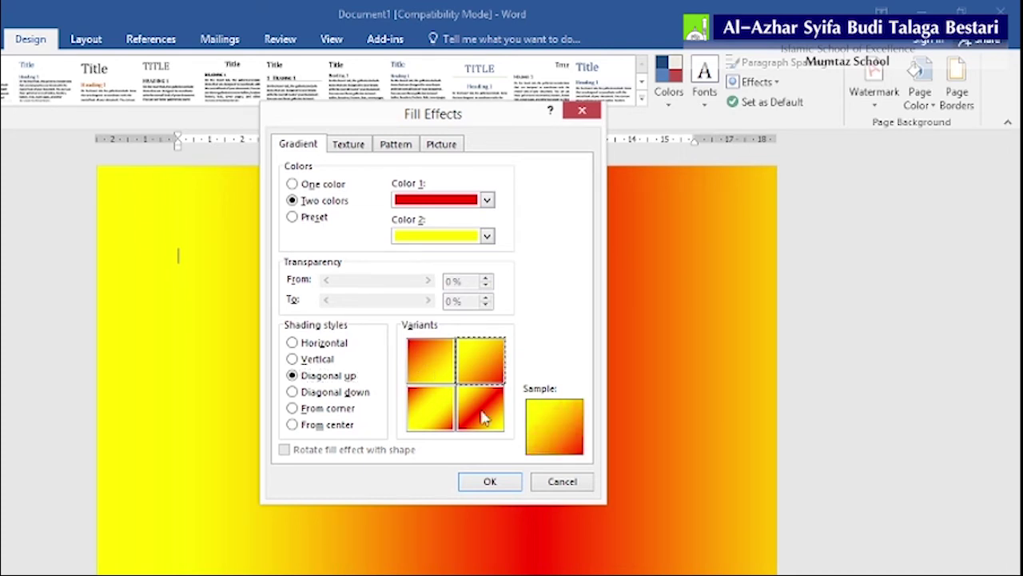
Step: Apply the Diagonal down shading style to the page background using the variant with a yellow band between red corners
{"action": "left_click", "coordinate": [293, 394]}
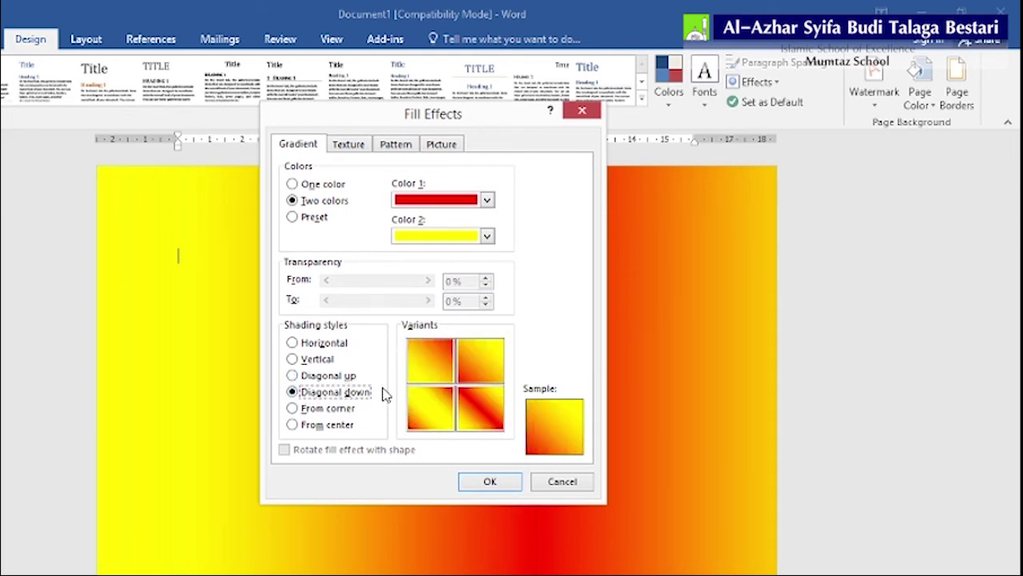
{"action": "left_click", "coordinate": [429, 361]}
{"action": "left_click", "coordinate": [480, 366]}
{"action": "left_click", "coordinate": [427, 414]}
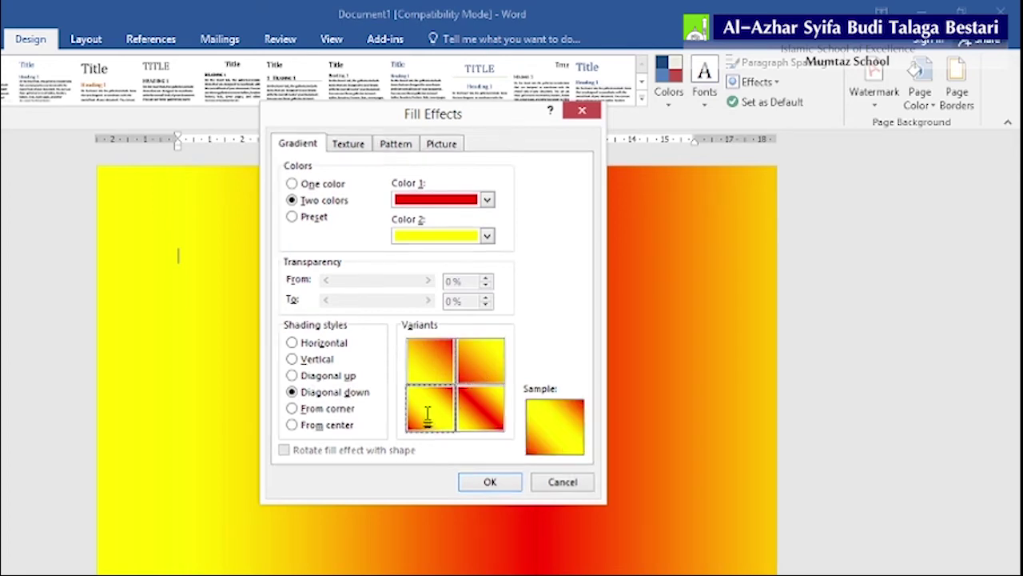
{"action": "key", "text": "Return"}
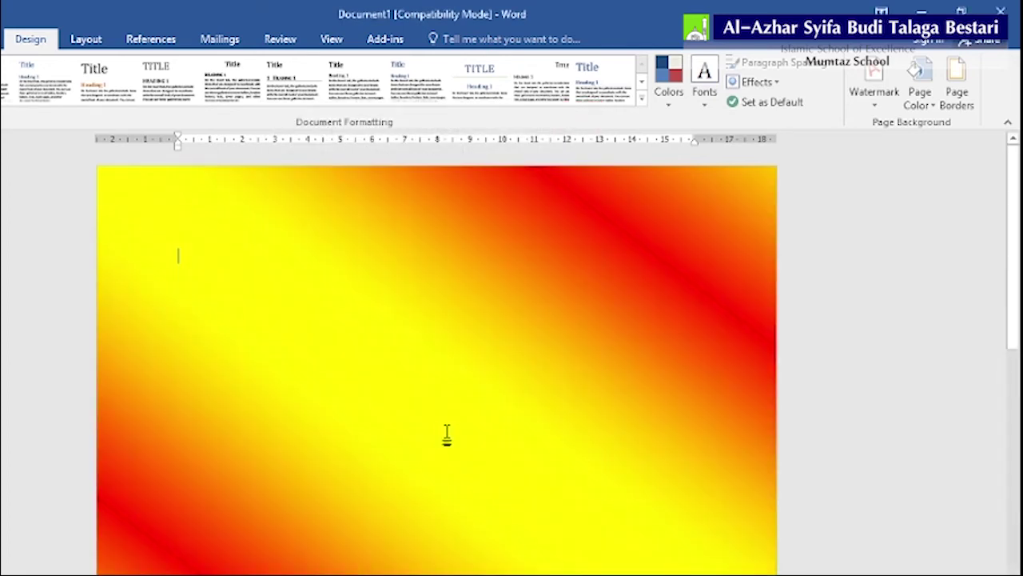
Step: Reopen the page's fill effects, try the fourth Diagonal down variant, and compare the four From corner variants
{"action": "left_click", "coordinate": [921, 106]}
{"action": "left_click", "coordinate": [923, 296]}
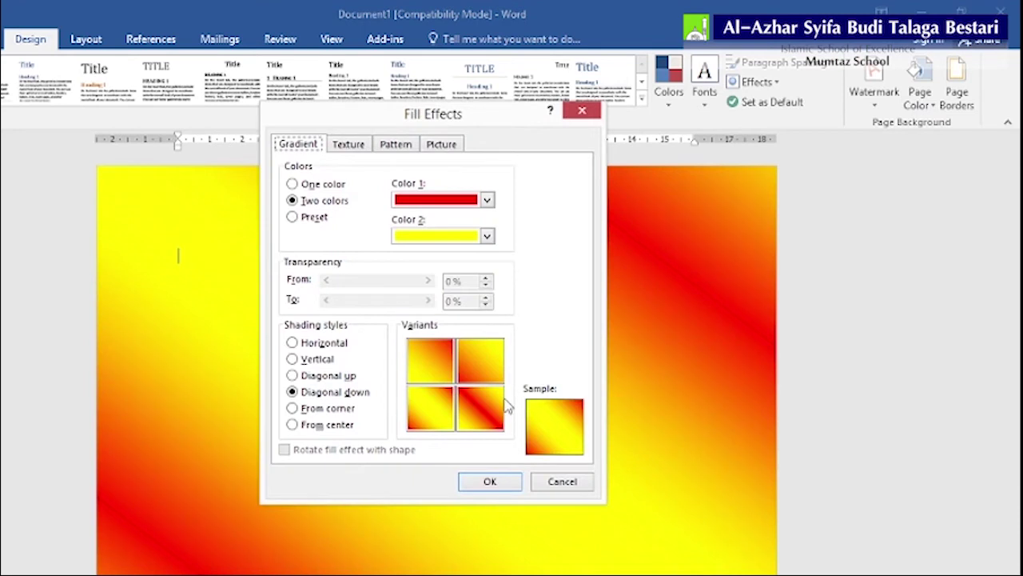
{"action": "left_click", "coordinate": [479, 417]}
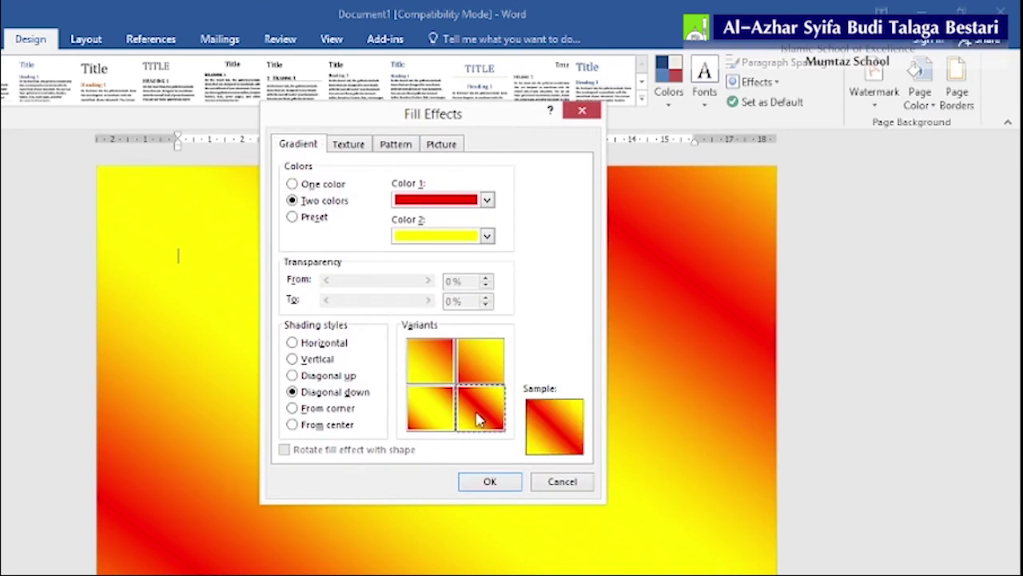
{"action": "left_click", "coordinate": [293, 409]}
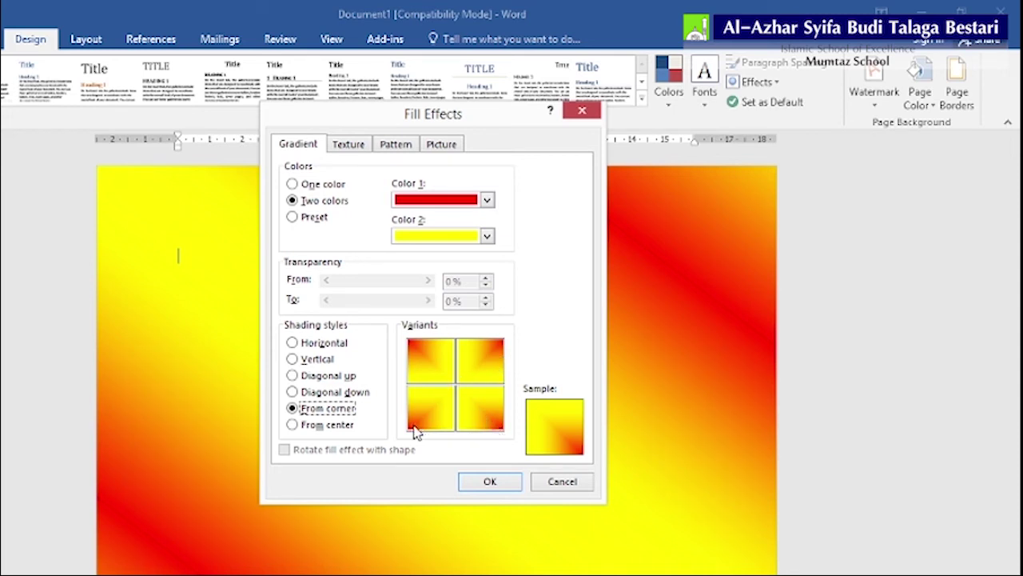
{"action": "left_click", "coordinate": [430, 366]}
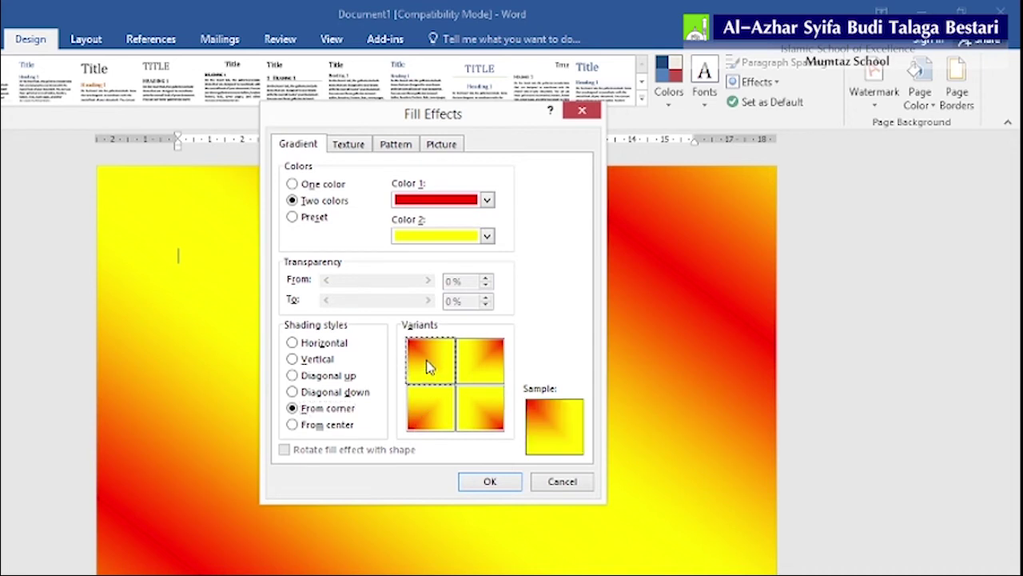
{"action": "left_click", "coordinate": [479, 364]}
{"action": "left_click", "coordinate": [472, 404]}
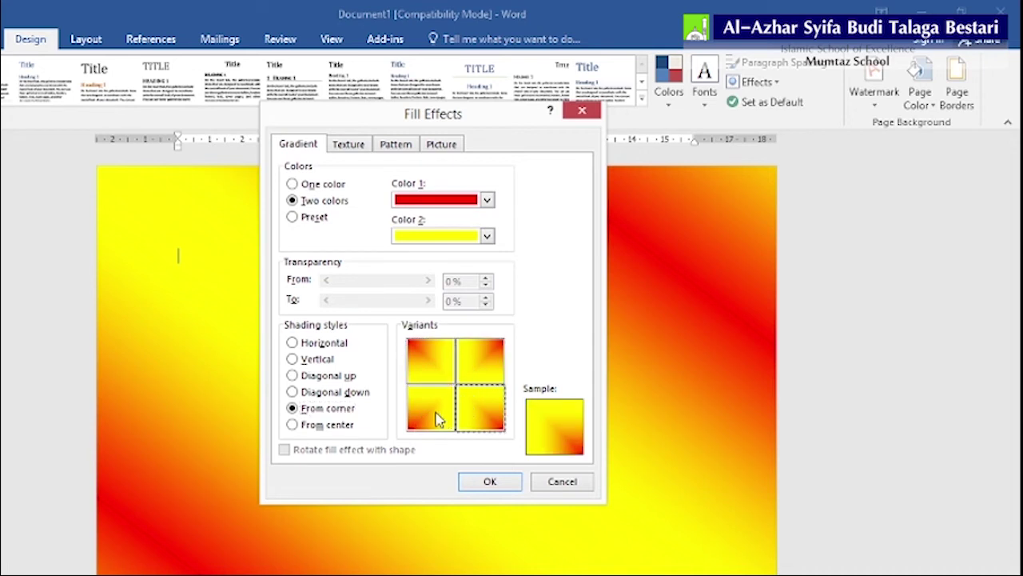
{"action": "left_click", "coordinate": [438, 415]}
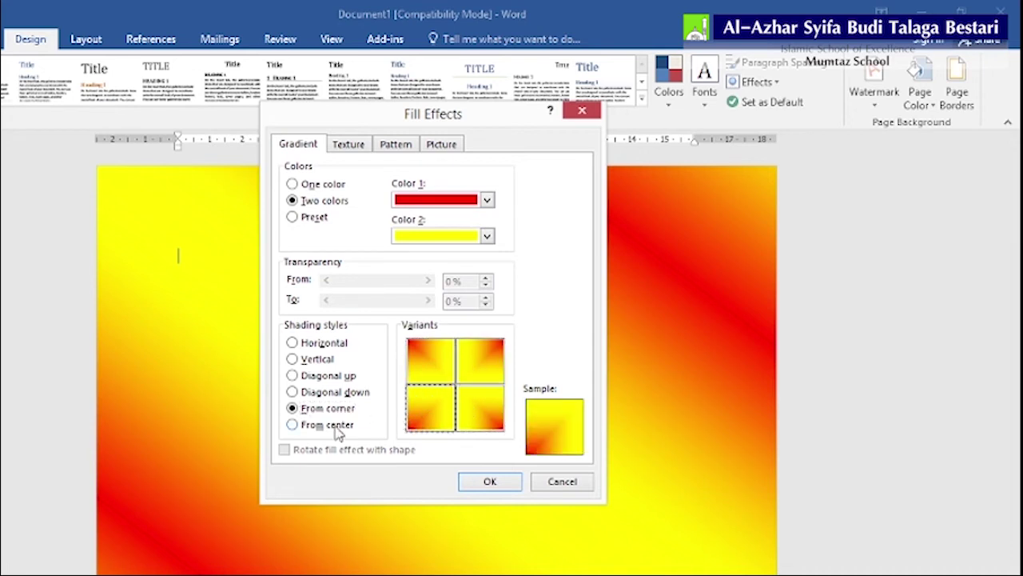
Step: Apply the From center shading style to the page background using the variant with a yellow center and red edges
{"action": "left_click", "coordinate": [292, 426]}
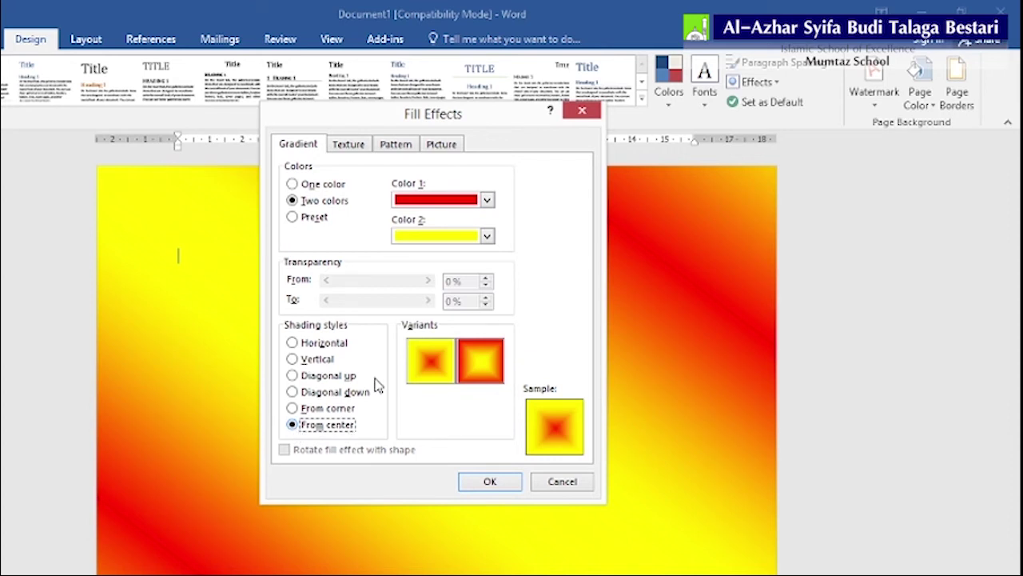
{"action": "left_click", "coordinate": [428, 367]}
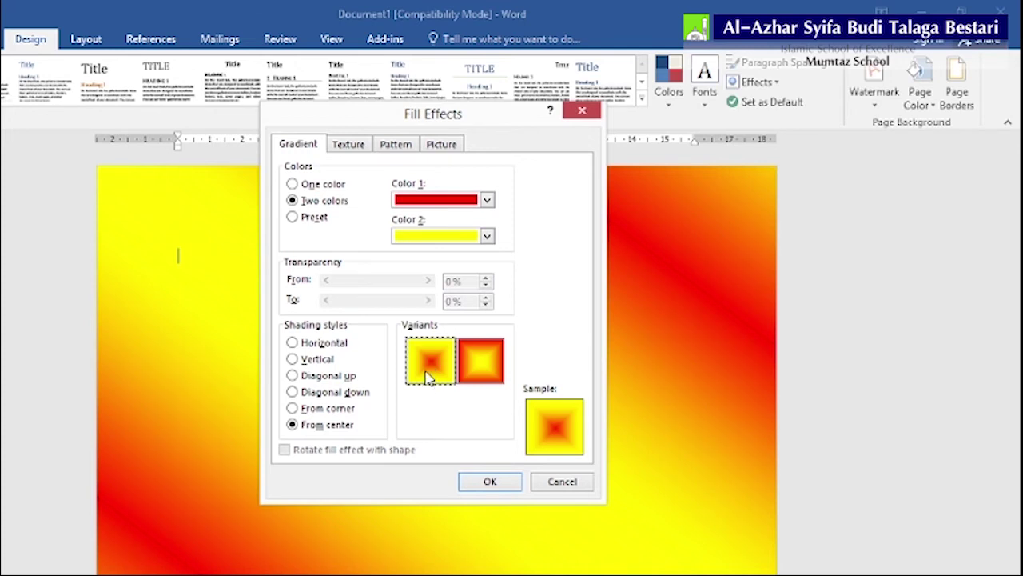
{"action": "left_click", "coordinate": [478, 364]}
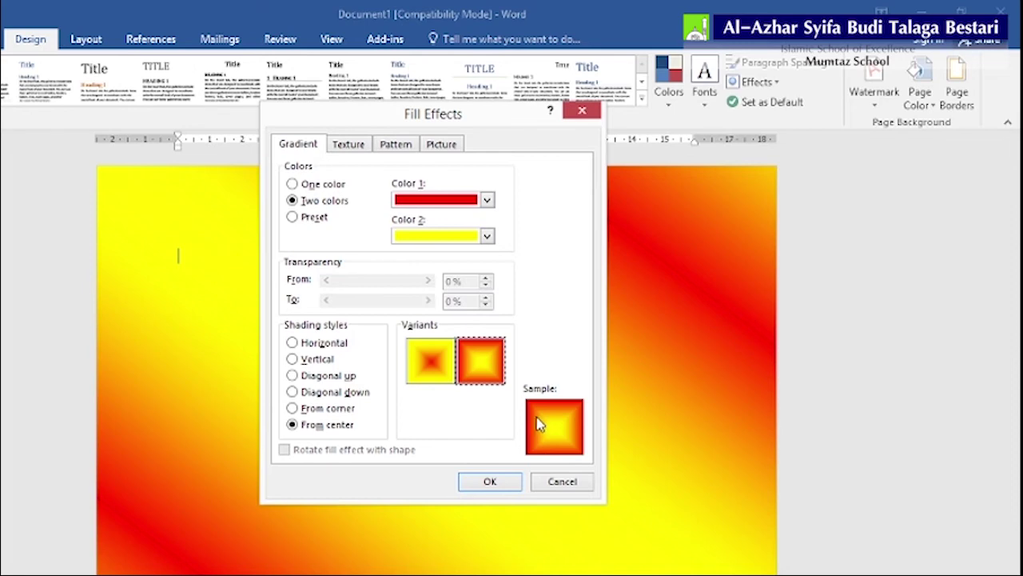
{"action": "left_click", "coordinate": [492, 481]}
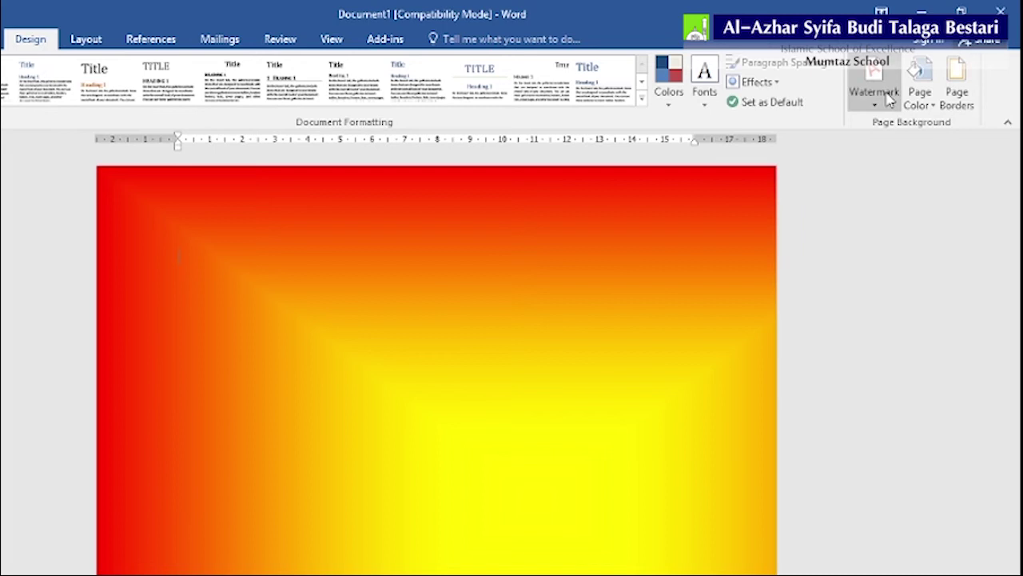
Step: Reopen the page's fill effects and switch the gradient to the Late Sunset preset colors
{"action": "left_click", "coordinate": [923, 90]}
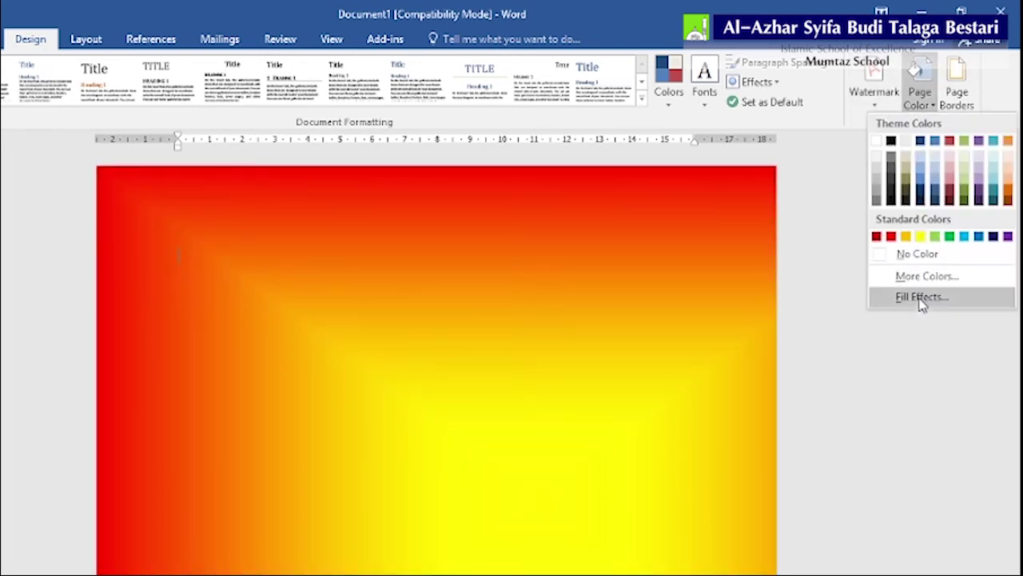
{"action": "left_click", "coordinate": [923, 298]}
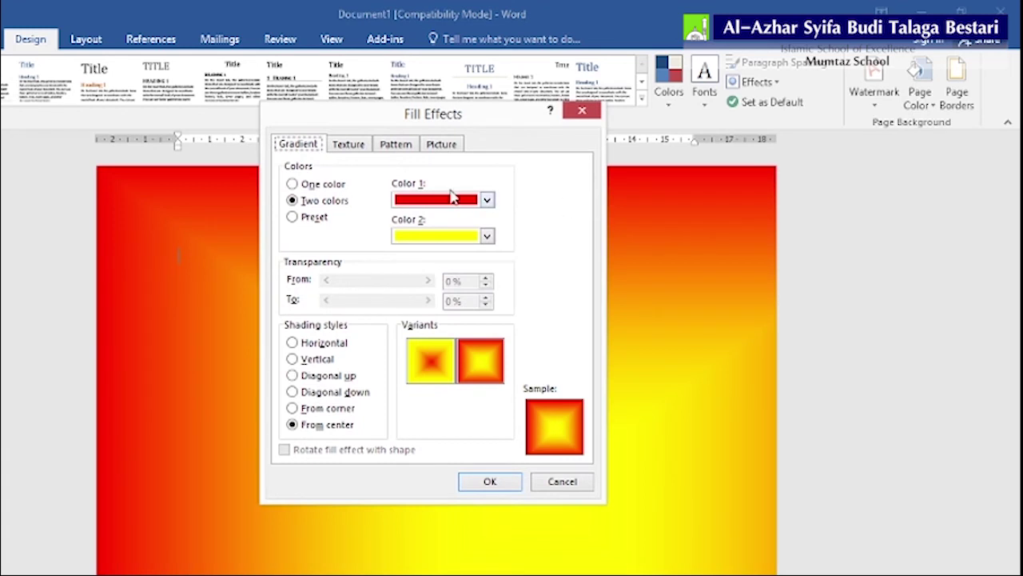
{"action": "left_click", "coordinate": [292, 218]}
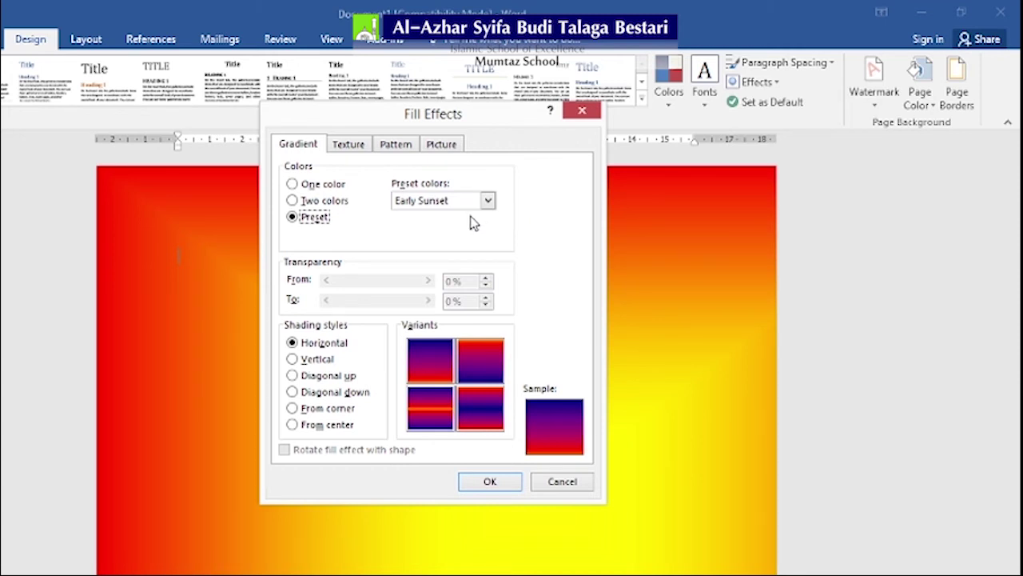
{"action": "left_click", "coordinate": [489, 200]}
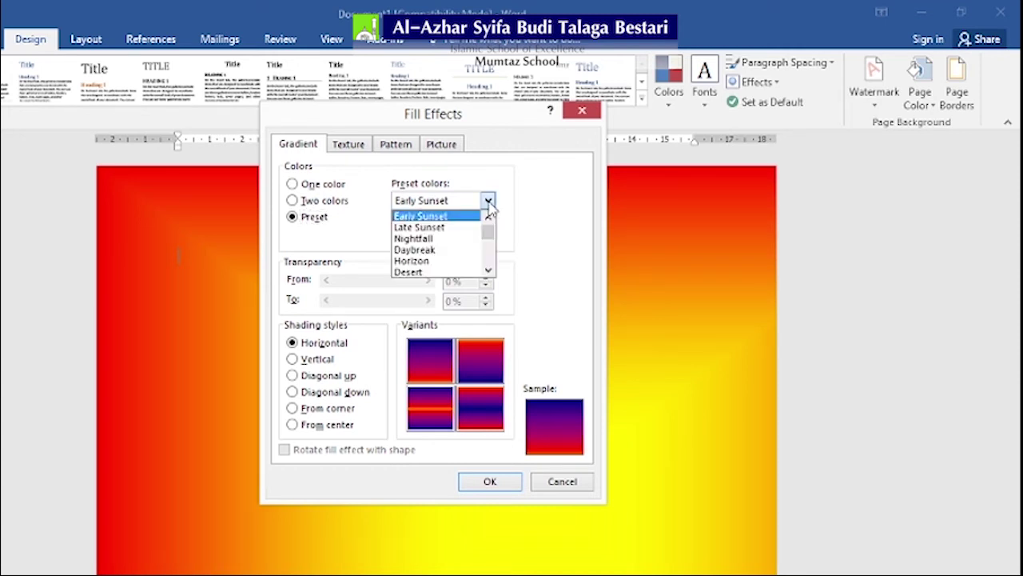
{"action": "left_click", "coordinate": [457, 227]}
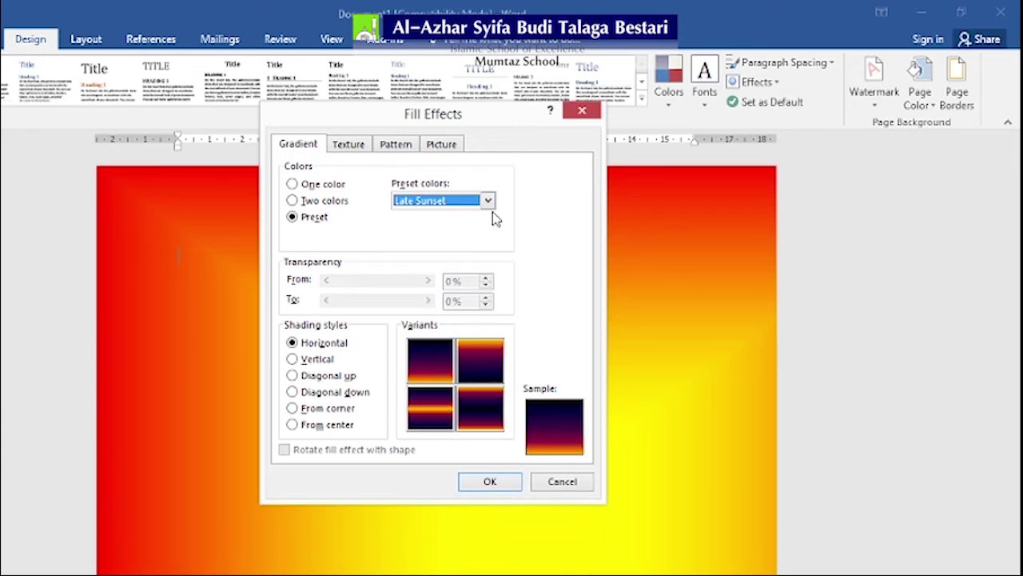
Step: Compare the four Horizontal variants of the Late Sunset gradient, ending with the dark band between orange edges
{"action": "left_click", "coordinate": [431, 364]}
{"action": "left_click", "coordinate": [480, 372]}
{"action": "left_click", "coordinate": [435, 412]}
{"action": "left_click", "coordinate": [475, 418]}
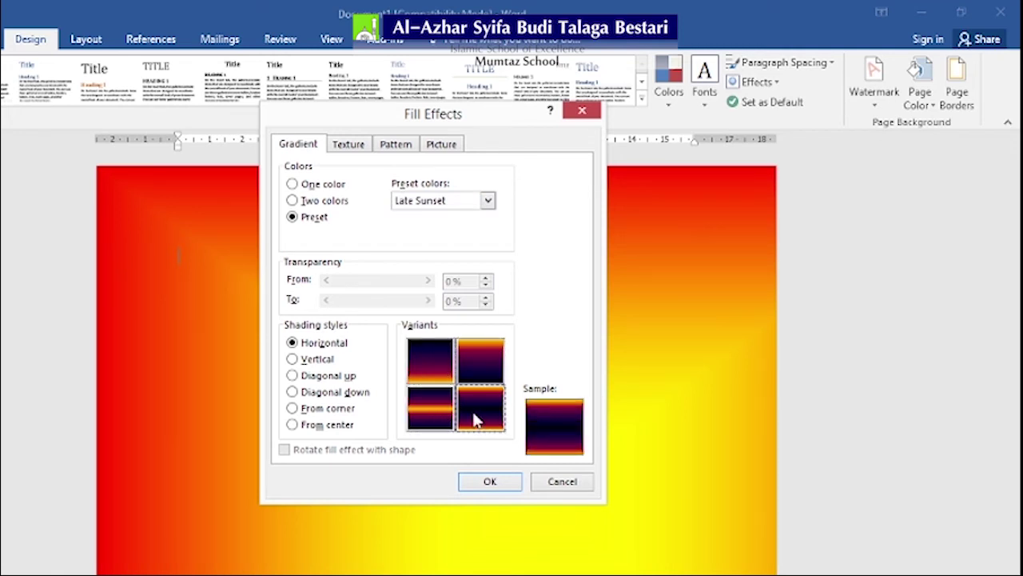
Step: Try the Nightfall, Daybreak, Horizon, Desert and Ocean preset colors in turn for the page gradient
{"action": "left_click", "coordinate": [489, 201]}
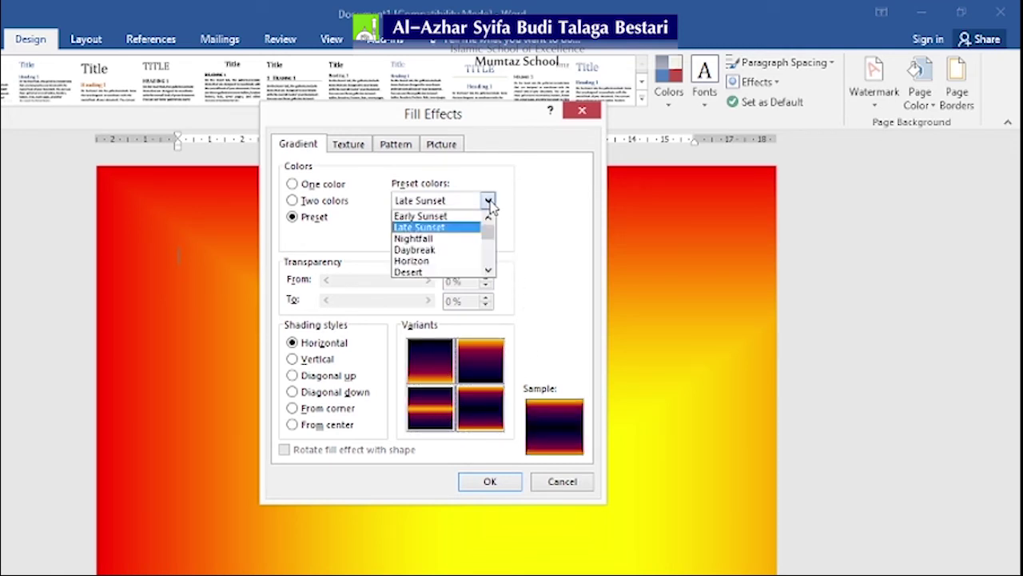
{"action": "left_click", "coordinate": [445, 239]}
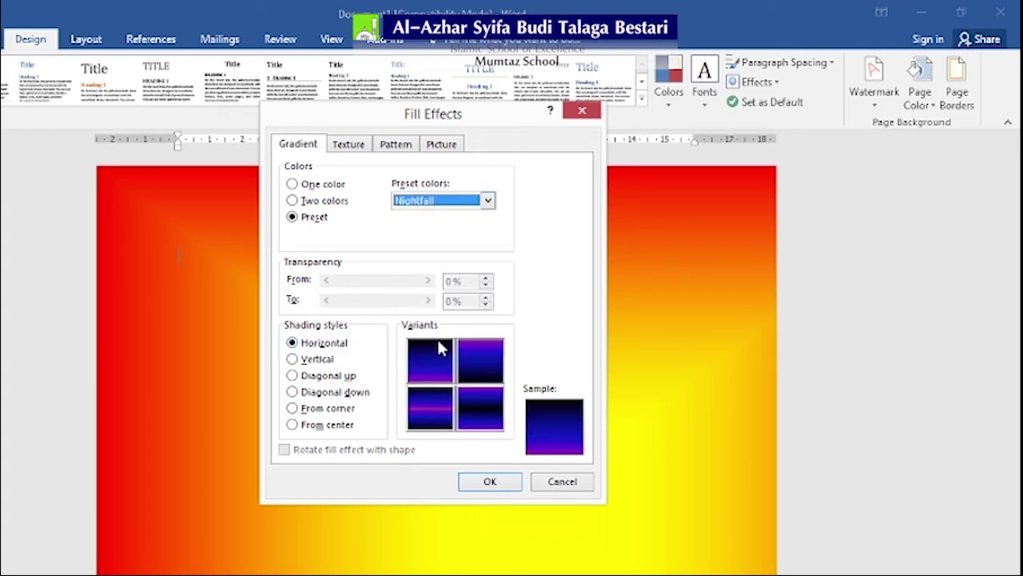
{"action": "left_click", "coordinate": [493, 206]}
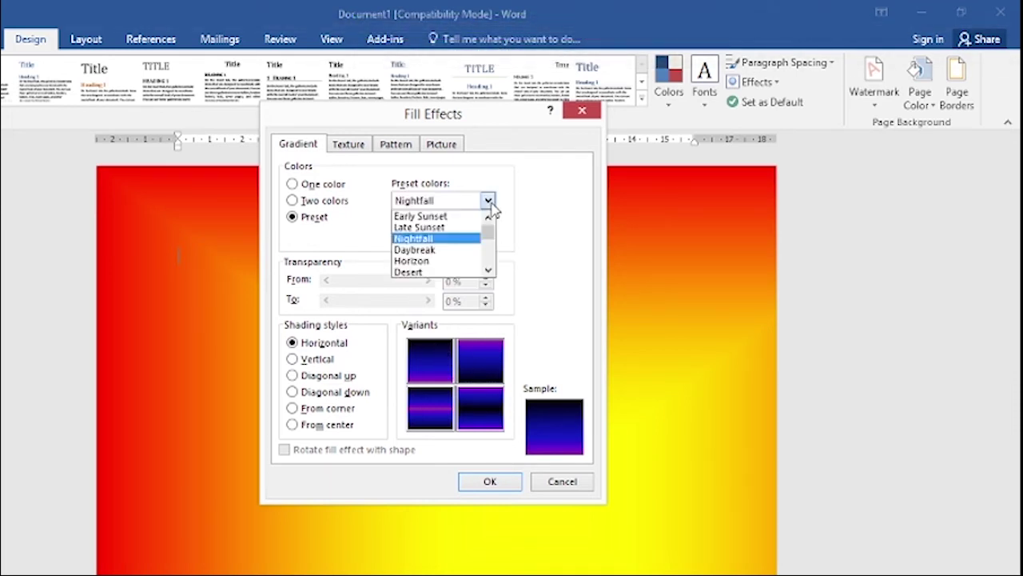
{"action": "left_click", "coordinate": [449, 249]}
{"action": "left_click", "coordinate": [487, 200]}
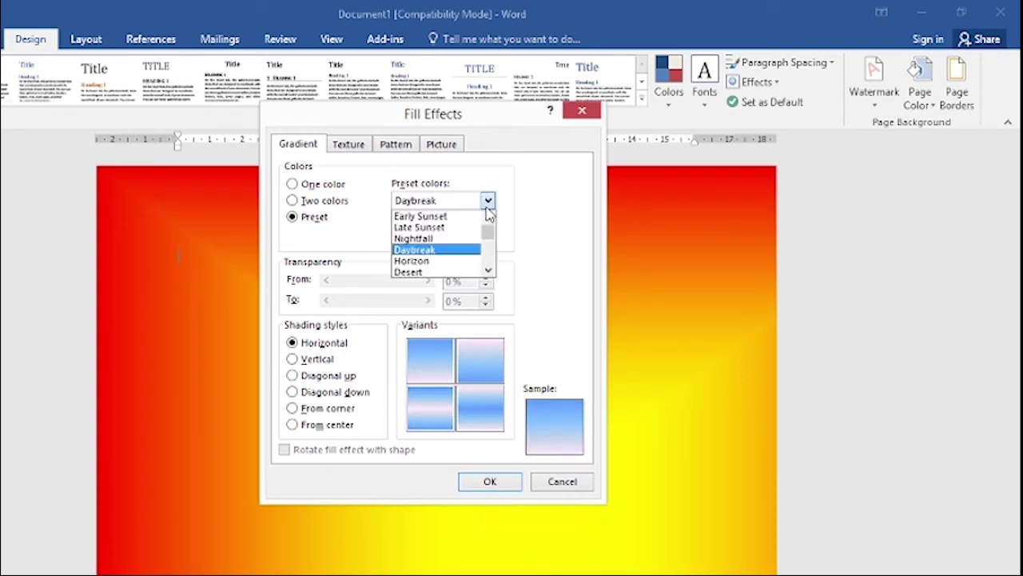
{"action": "left_click", "coordinate": [440, 260]}
{"action": "left_click_drag", "start_coordinate": [487, 201], "coordinate": [450, 277]}
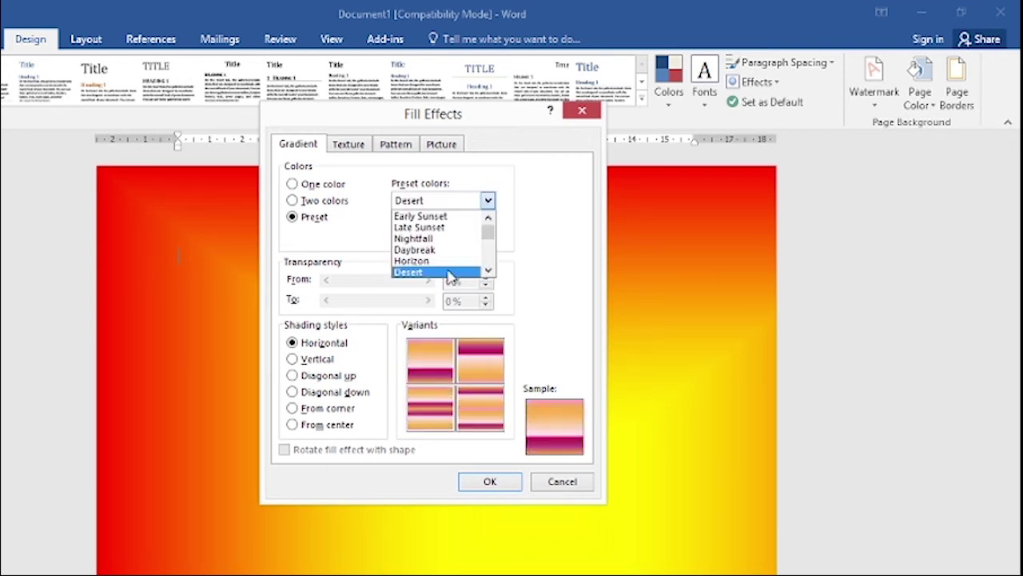
{"action": "left_click", "coordinate": [490, 271]}
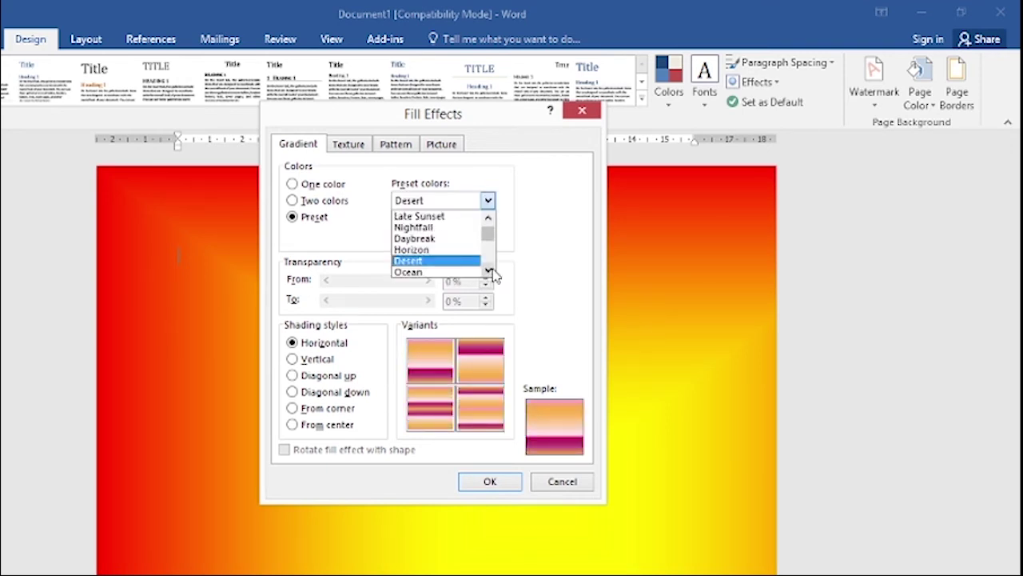
{"action": "left_click", "coordinate": [435, 273]}
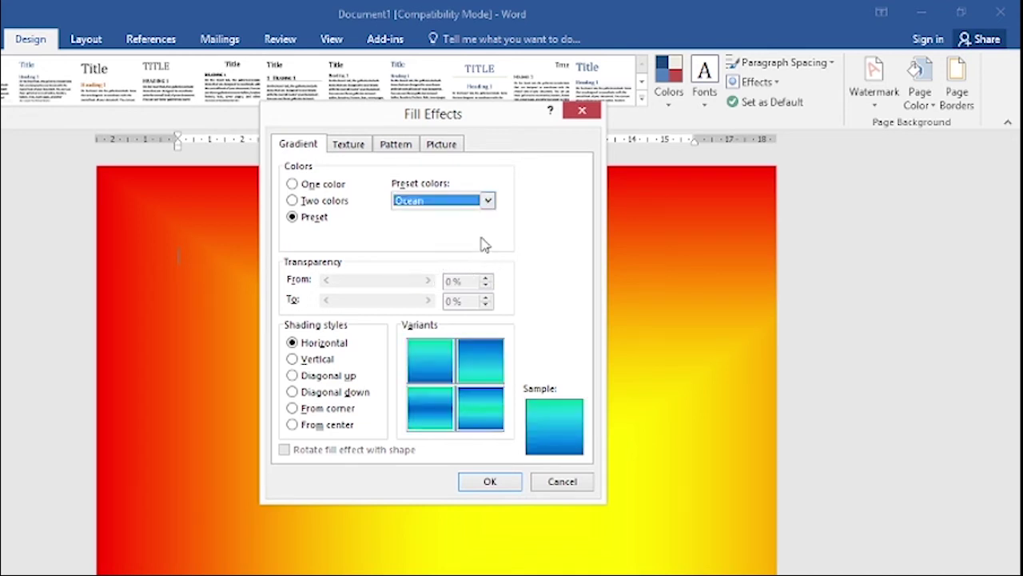
Step: Look further through the preset gradients and try the Silver preset colors
{"action": "left_click", "coordinate": [487, 201]}
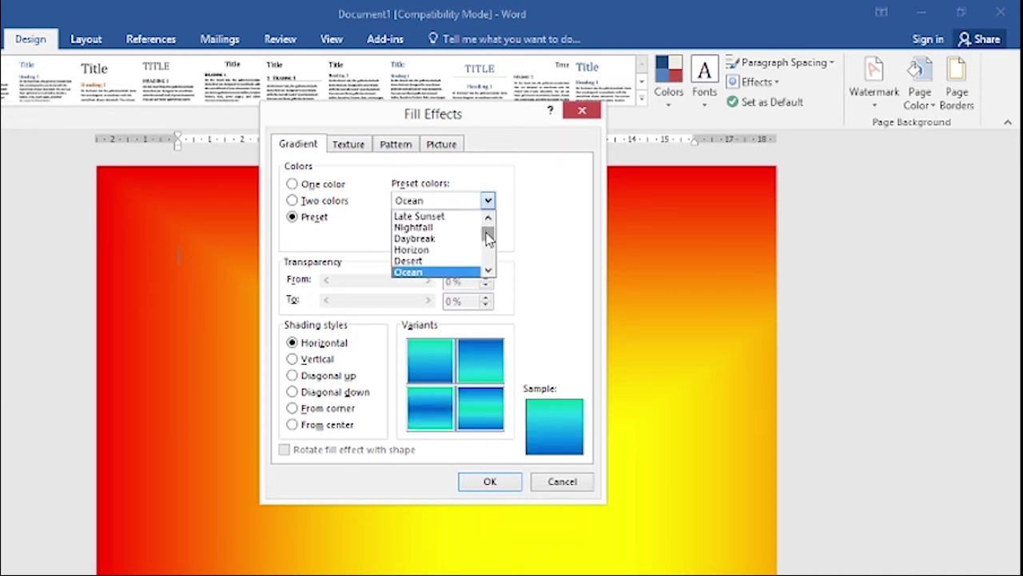
{"action": "left_click_drag", "start_coordinate": [488, 237], "coordinate": [485, 240]}
{"action": "left_click", "coordinate": [487, 270]}
{"action": "left_click", "coordinate": [489, 272]}
{"action": "left_click", "coordinate": [489, 272]}
{"action": "left_click", "coordinate": [488, 271]}
{"action": "left_click", "coordinate": [488, 271]}
{"action": "left_click", "coordinate": [488, 271]}
{"action": "left_click", "coordinate": [487, 271]}
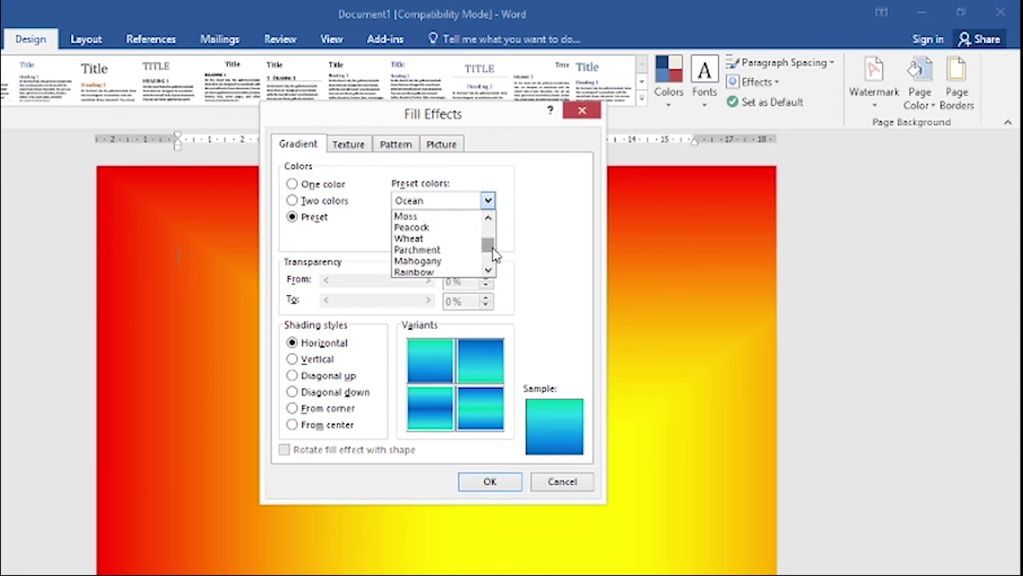
{"action": "left_click_drag", "start_coordinate": [493, 251], "coordinate": [490, 267]}
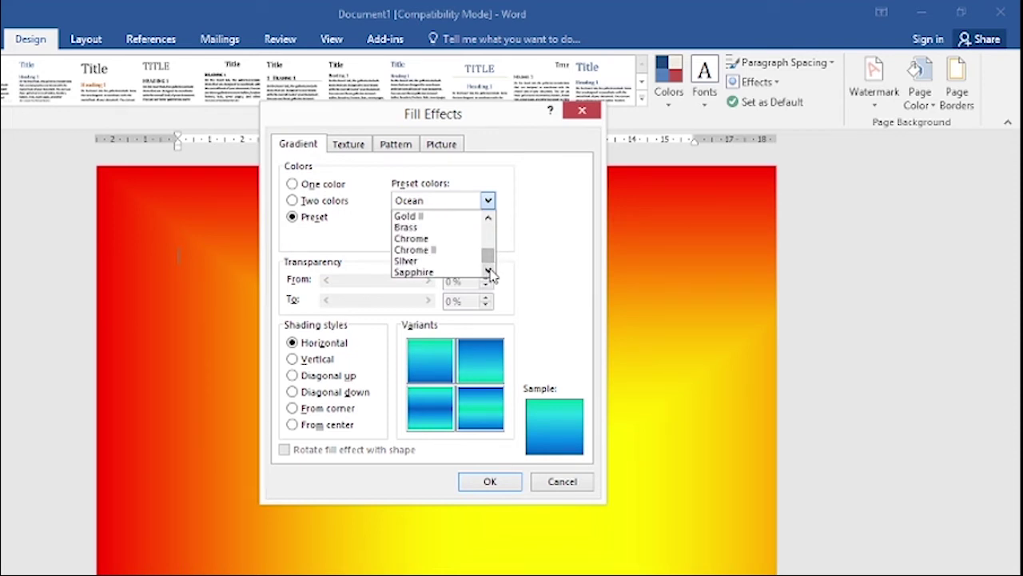
{"action": "left_click", "coordinate": [429, 261]}
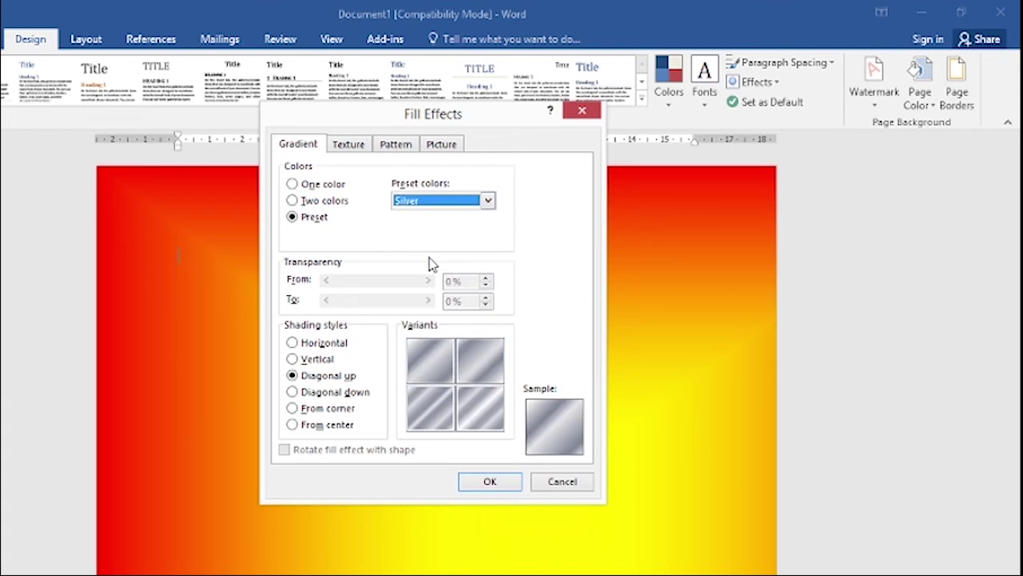
Step: Try the Chrome, Sapphire and Wheat preset colors in turn, ending with Wheat in Horizontal shading
{"action": "left_click", "coordinate": [487, 200]}
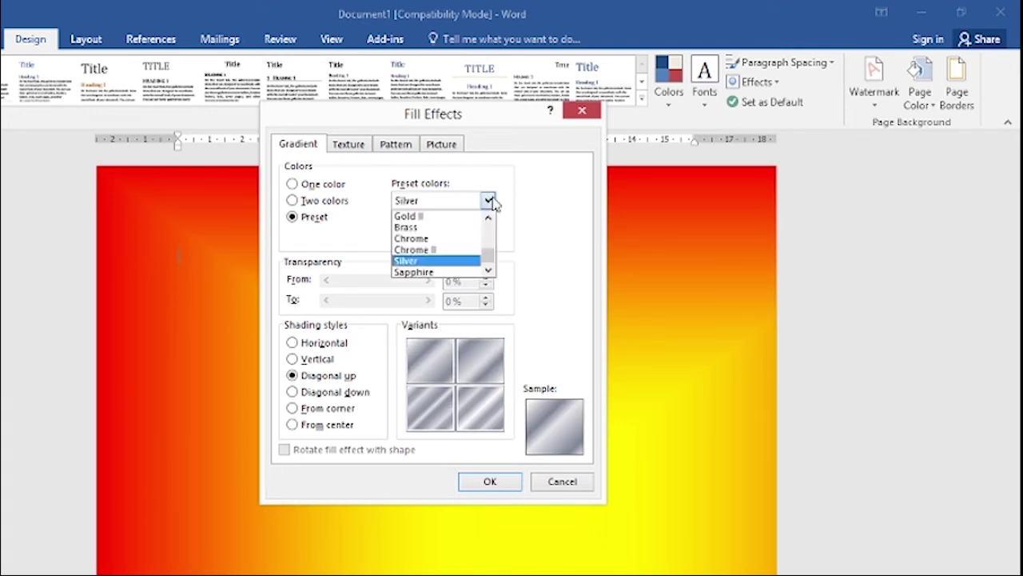
{"action": "left_click", "coordinate": [474, 238]}
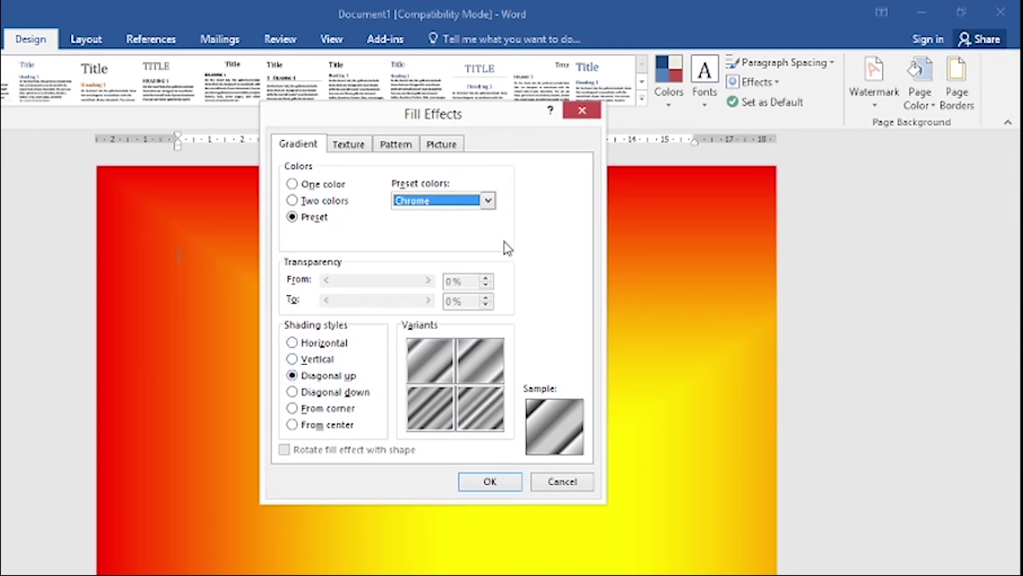
{"action": "left_click", "coordinate": [487, 202]}
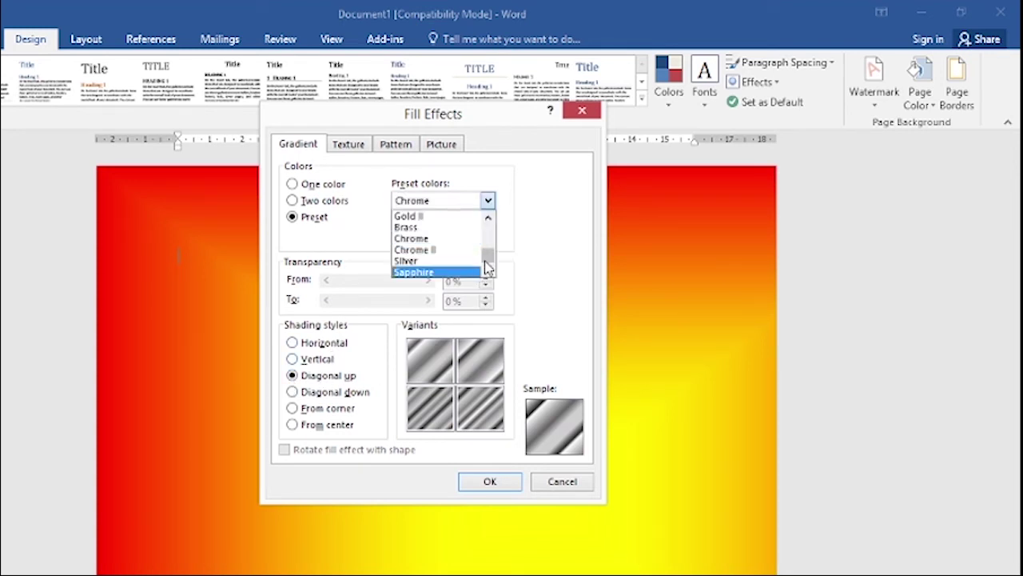
{"action": "left_click", "coordinate": [446, 272]}
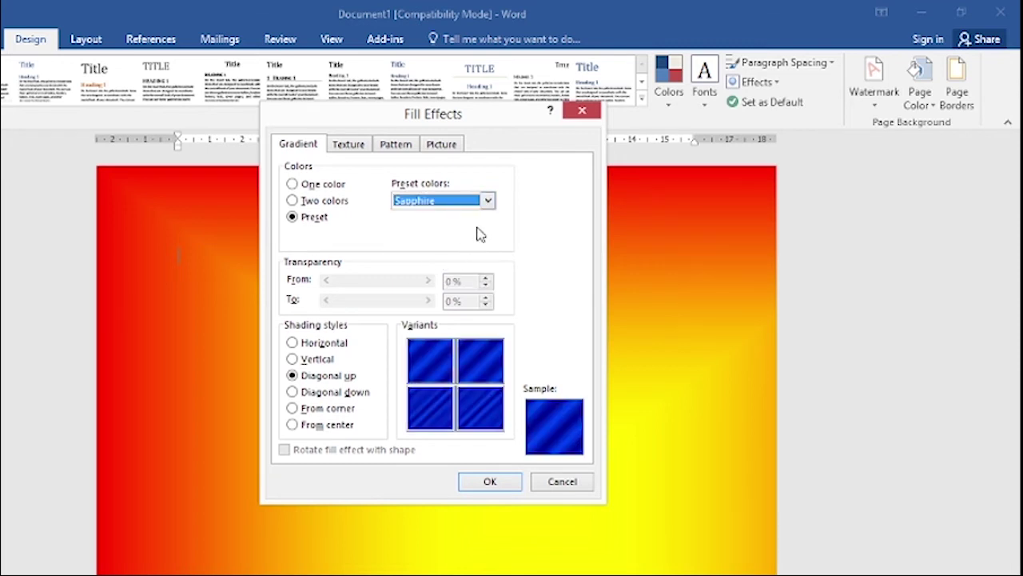
{"action": "left_click", "coordinate": [488, 201]}
{"action": "left_click_drag", "start_coordinate": [488, 260], "coordinate": [487, 243]}
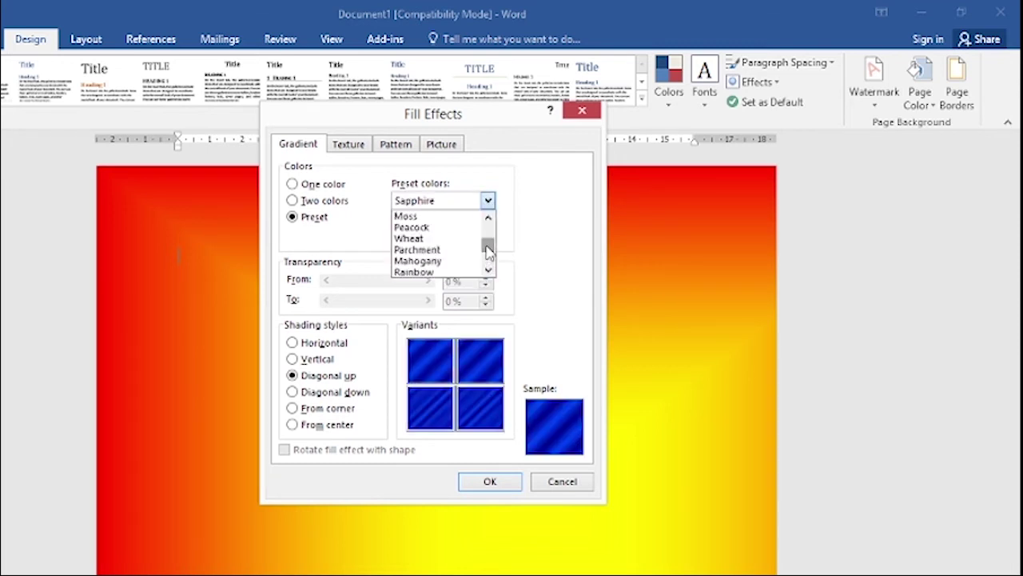
{"action": "left_click", "coordinate": [419, 238]}
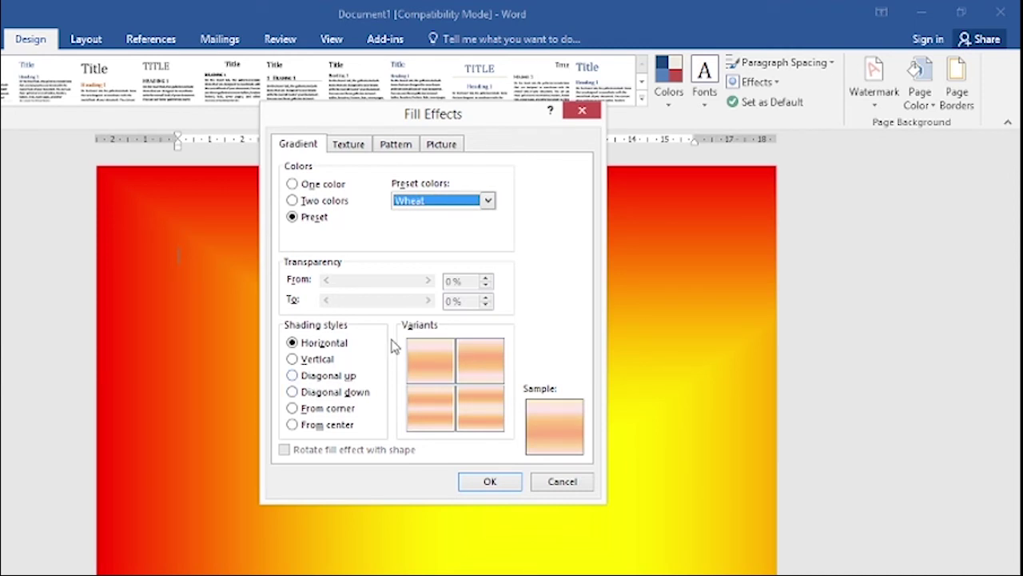
Step: Look through the earlier presets in the list and try the Calm Water preset colors
{"action": "left_click", "coordinate": [488, 201]}
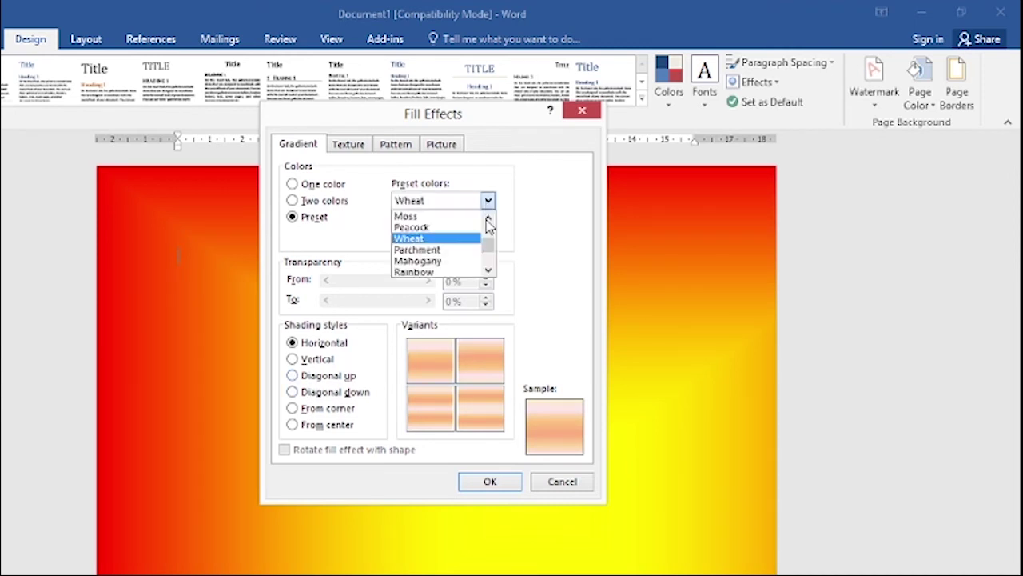
{"action": "left_click_drag", "start_coordinate": [490, 254], "coordinate": [486, 221]}
{"action": "left_click", "coordinate": [488, 272]}
{"action": "left_click", "coordinate": [488, 272]}
{"action": "left_click", "coordinate": [488, 272]}
{"action": "left_click", "coordinate": [488, 272]}
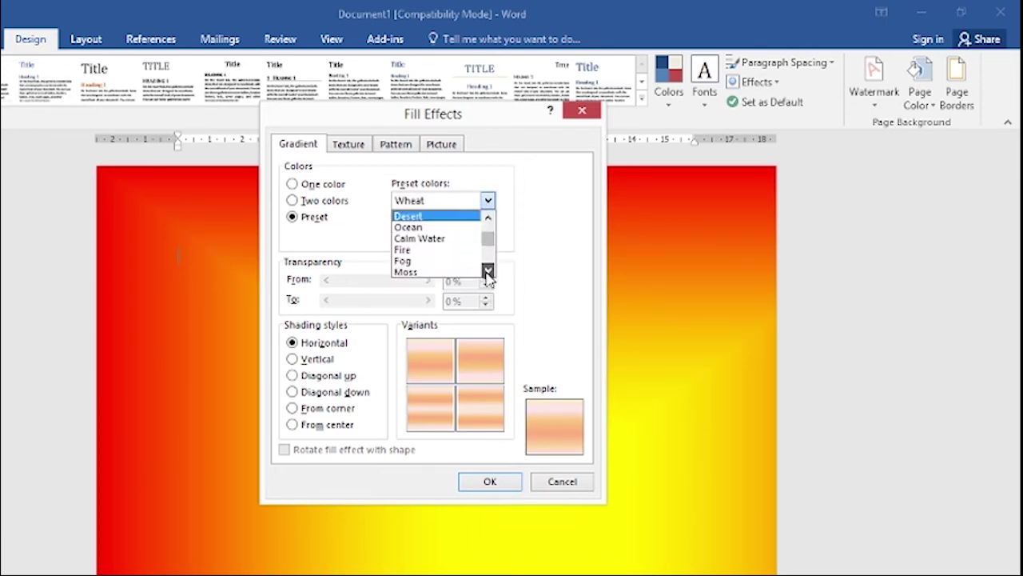
{"action": "left_click", "coordinate": [455, 243]}
Step: Apply the Ocean preset gradient to the page, using the first Horizontal variant with green fading down to blue
{"action": "left_click", "coordinate": [488, 200]}
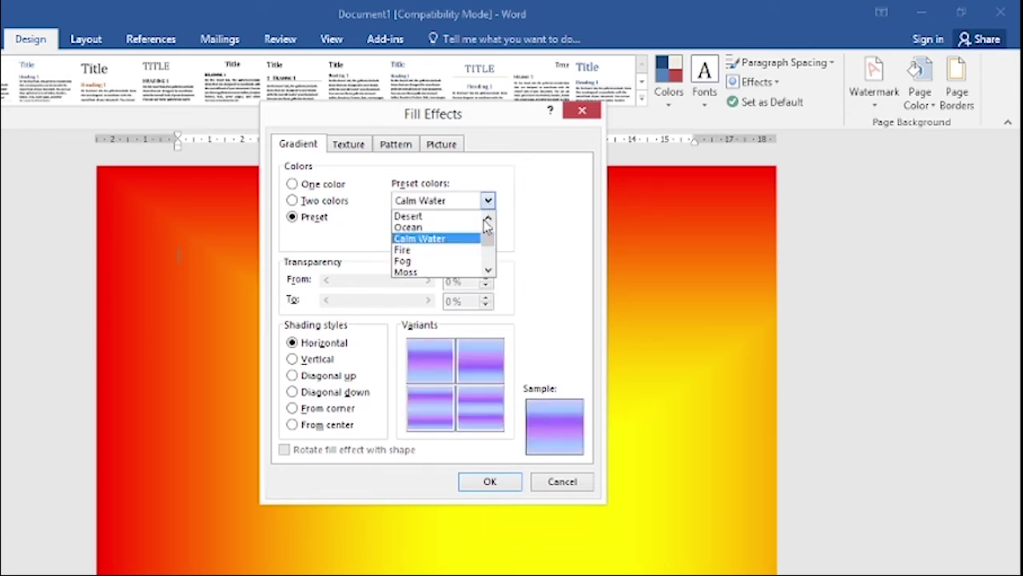
{"action": "left_click", "coordinate": [452, 227]}
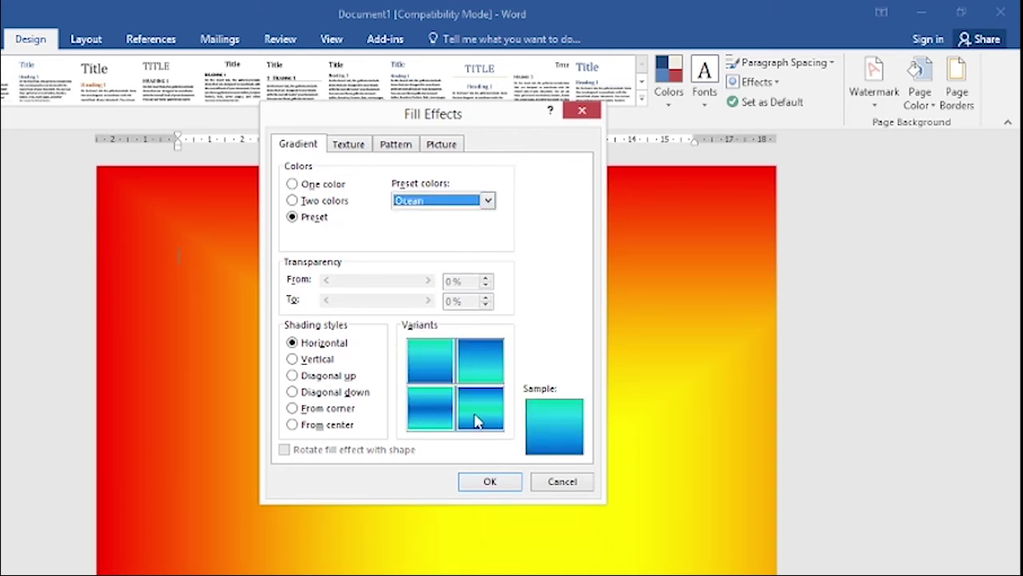
{"action": "left_click", "coordinate": [431, 360]}
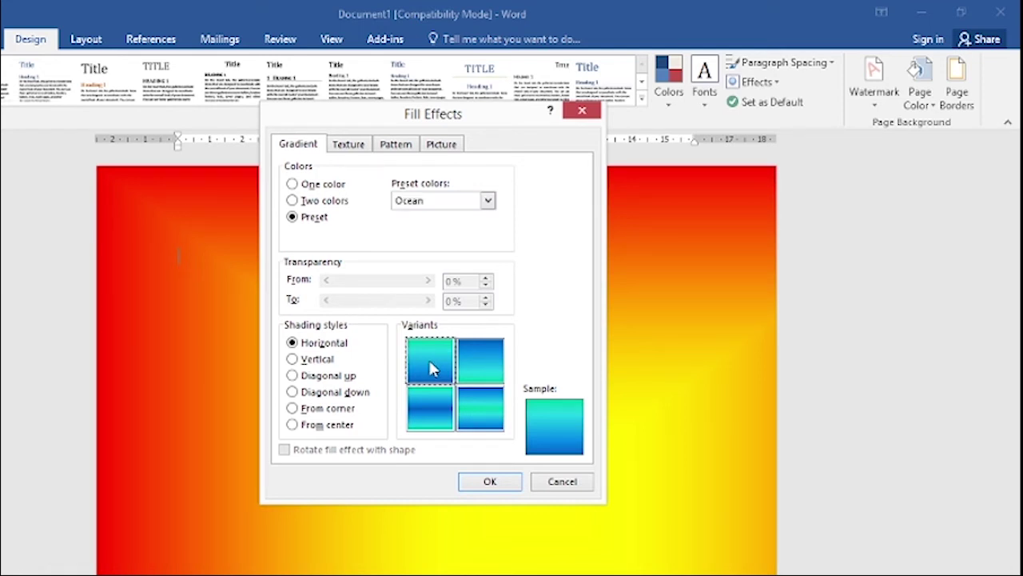
{"action": "left_click", "coordinate": [489, 483]}
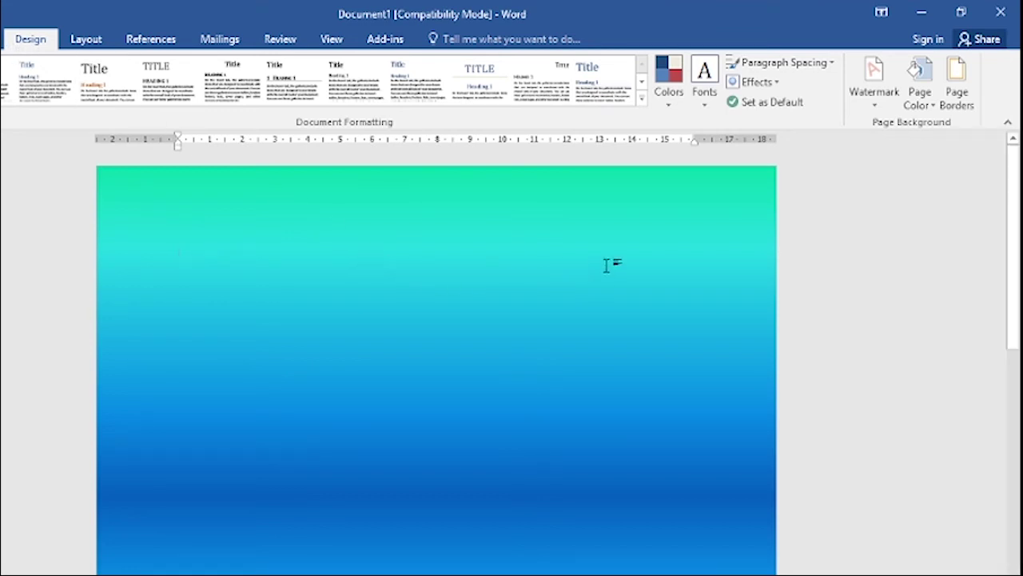
Step: Reopen the page's fill effects and try the Papyrus, Canvas, Denim and Woven mat textures
{"action": "left_click", "coordinate": [922, 93]}
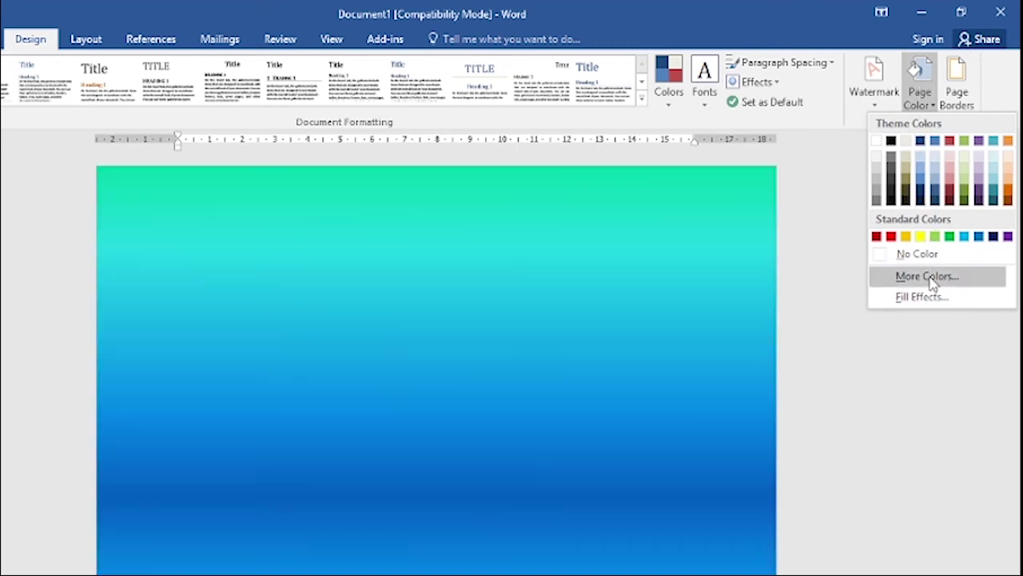
{"action": "left_click", "coordinate": [923, 298]}
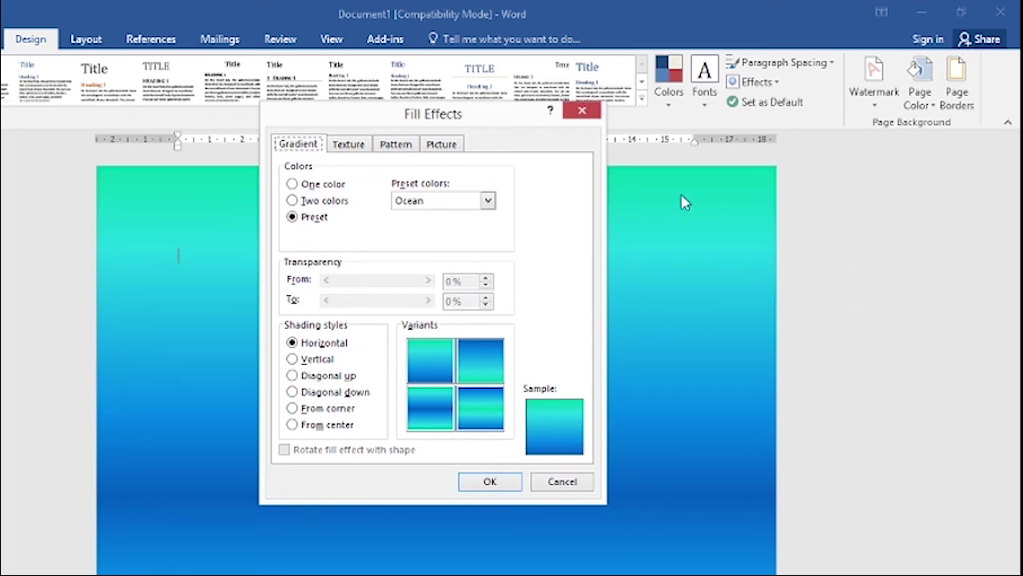
{"action": "left_click", "coordinate": [352, 148]}
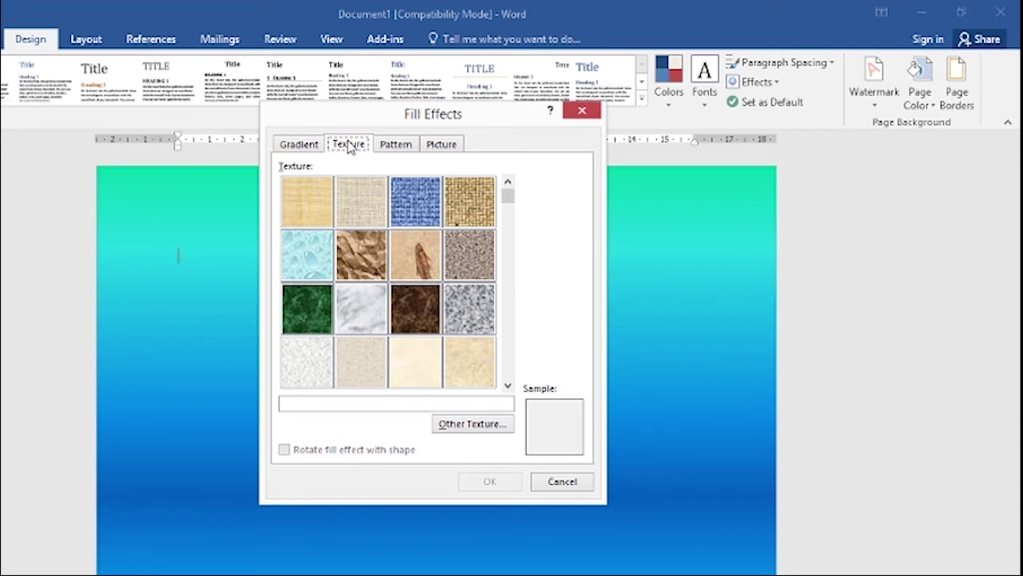
{"action": "mouse_move", "coordinate": [508, 196]}
{"action": "left_mouse_down"}
{"action": "mouse_move", "coordinate": [512, 389]}
{"action": "mouse_move", "coordinate": [509, 194]}
{"action": "left_mouse_up"}
{"action": "left_click", "coordinate": [320, 209]}
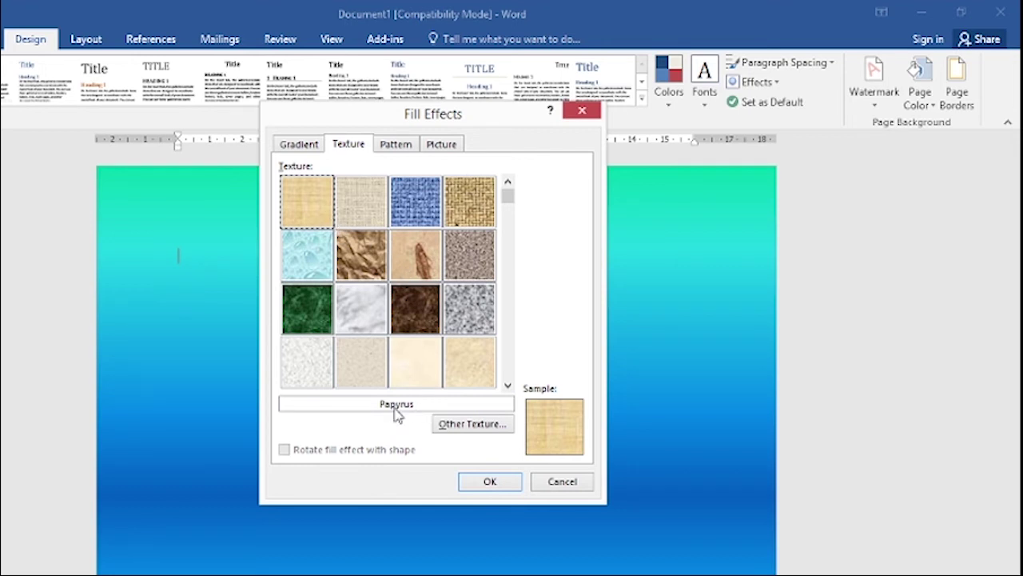
{"action": "left_click", "coordinate": [370, 217]}
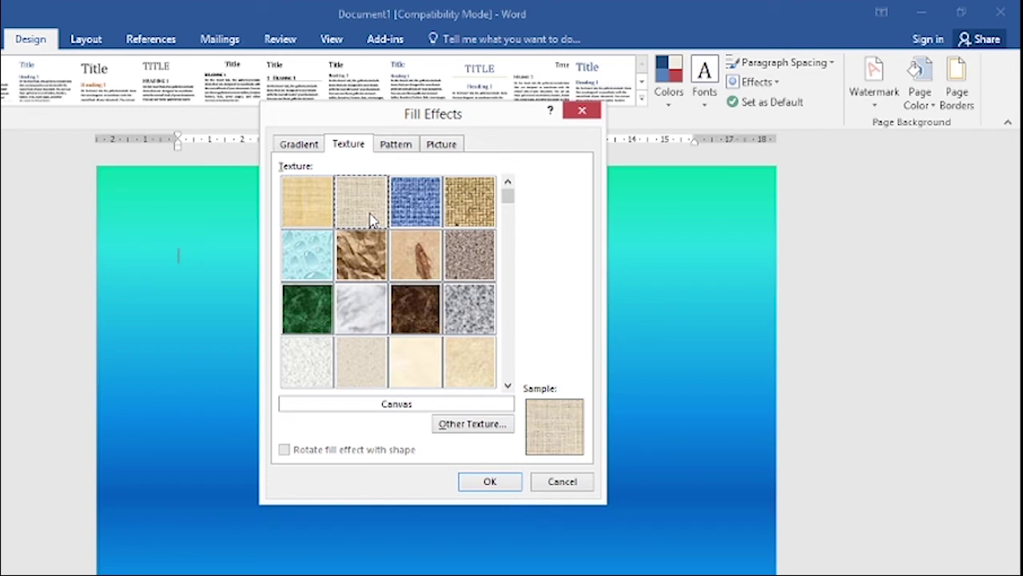
{"action": "left_click", "coordinate": [415, 218]}
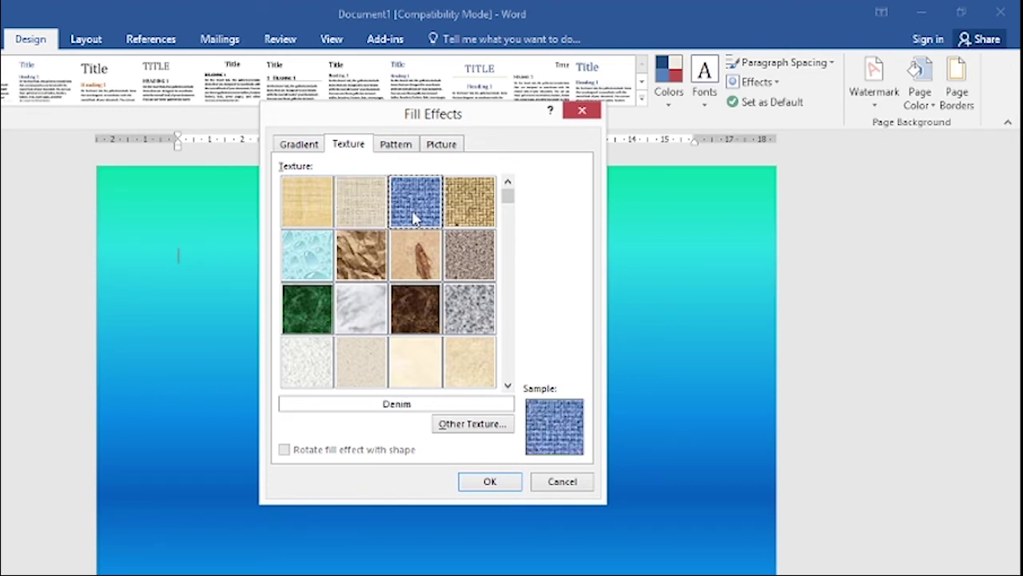
{"action": "left_click", "coordinate": [469, 196]}
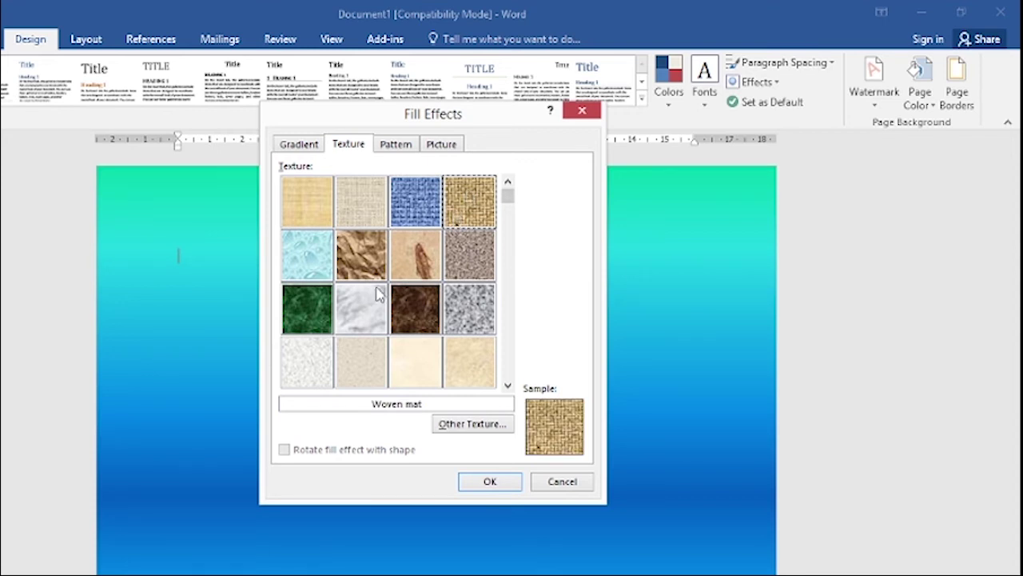
Step: Try the Water droplets, Paper bag, Fish fossil and Sand textures in turn
{"action": "left_click", "coordinate": [309, 265]}
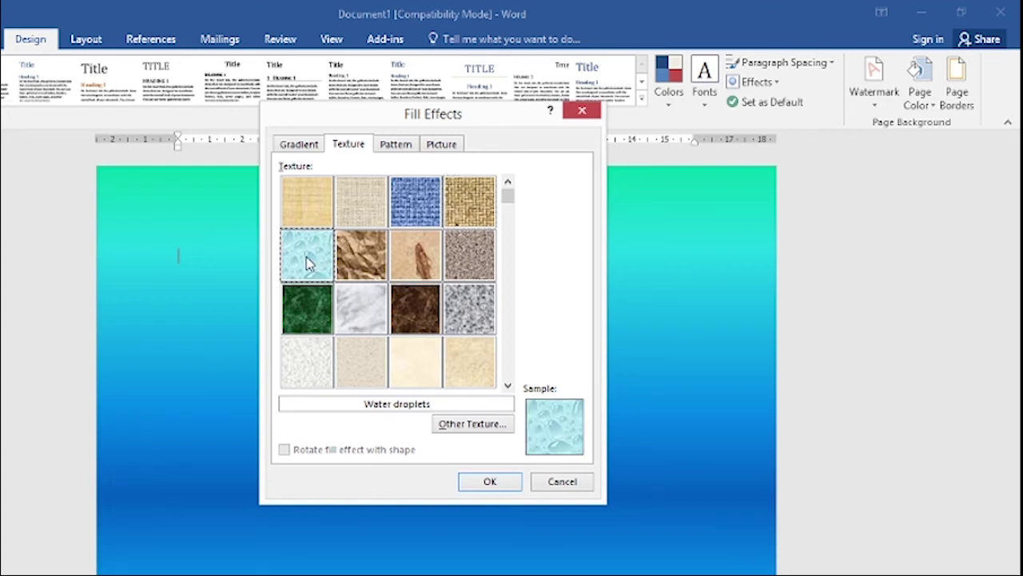
{"action": "left_click", "coordinate": [361, 262]}
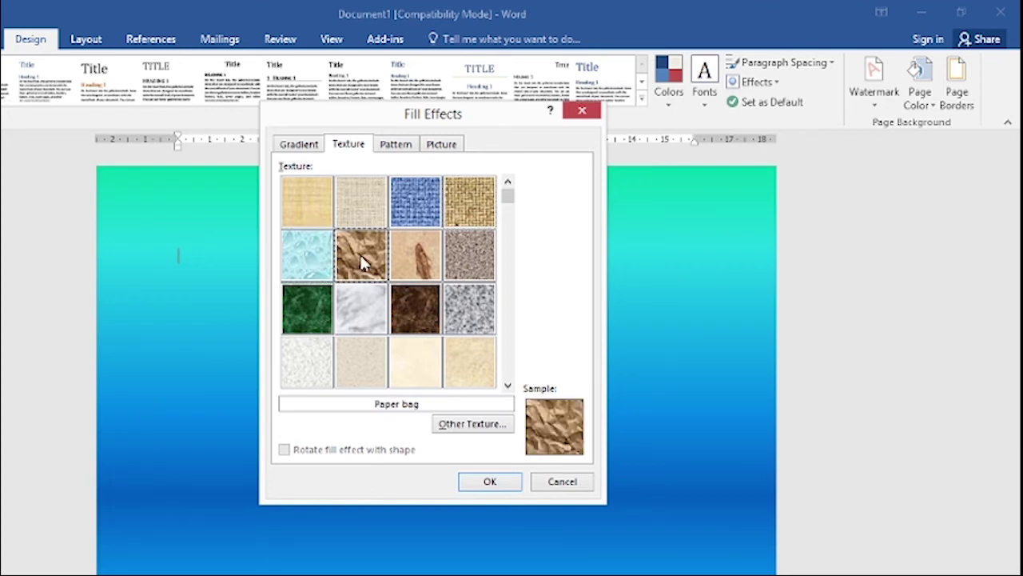
{"action": "left_click", "coordinate": [413, 268]}
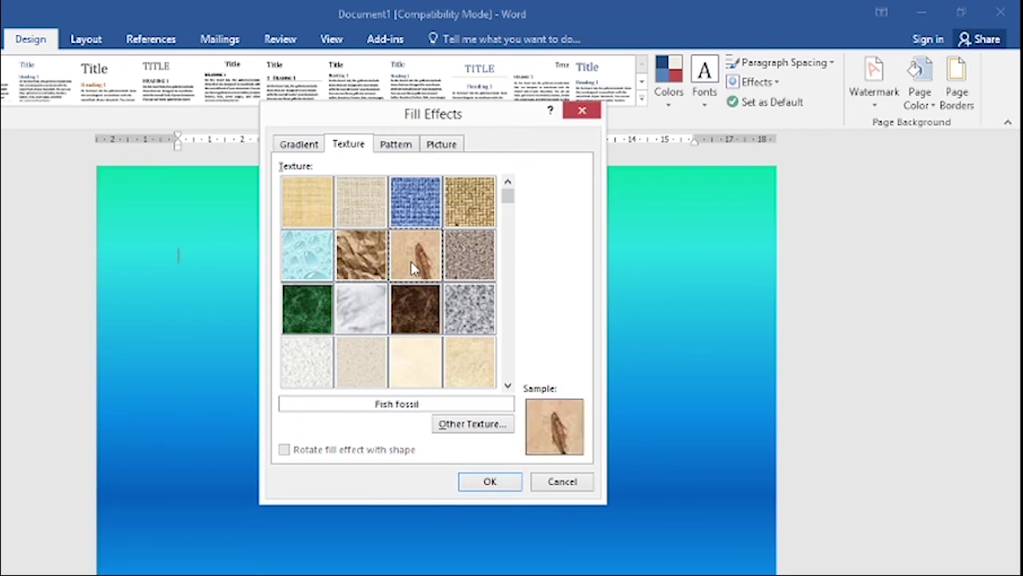
{"action": "left_click", "coordinate": [474, 262]}
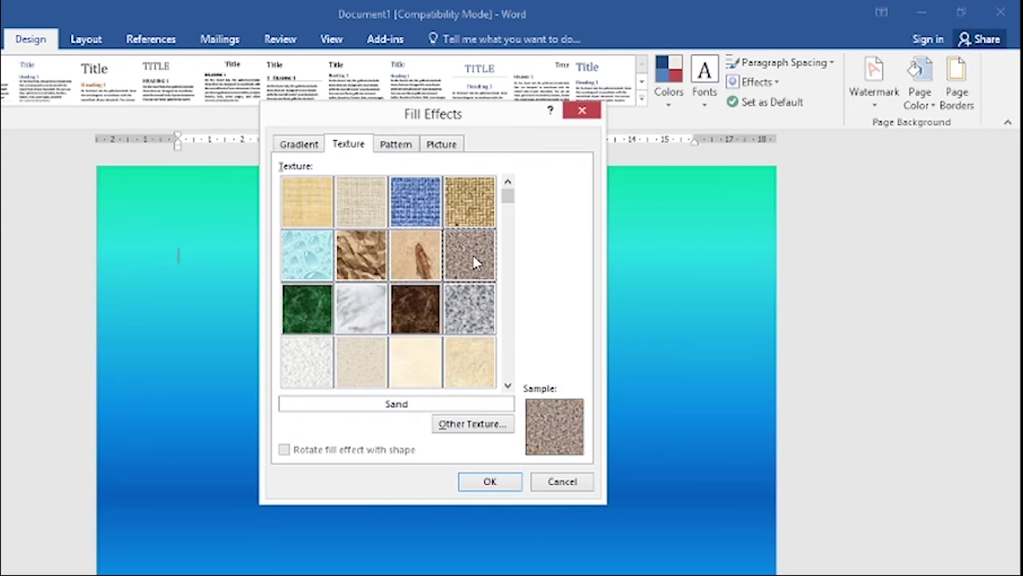
Step: Try the Walnut, Oak and Medium wood textures at the end of the list, plus the speckled brown one beside them
{"action": "left_click_drag", "start_coordinate": [509, 200], "coordinate": [509, 362]}
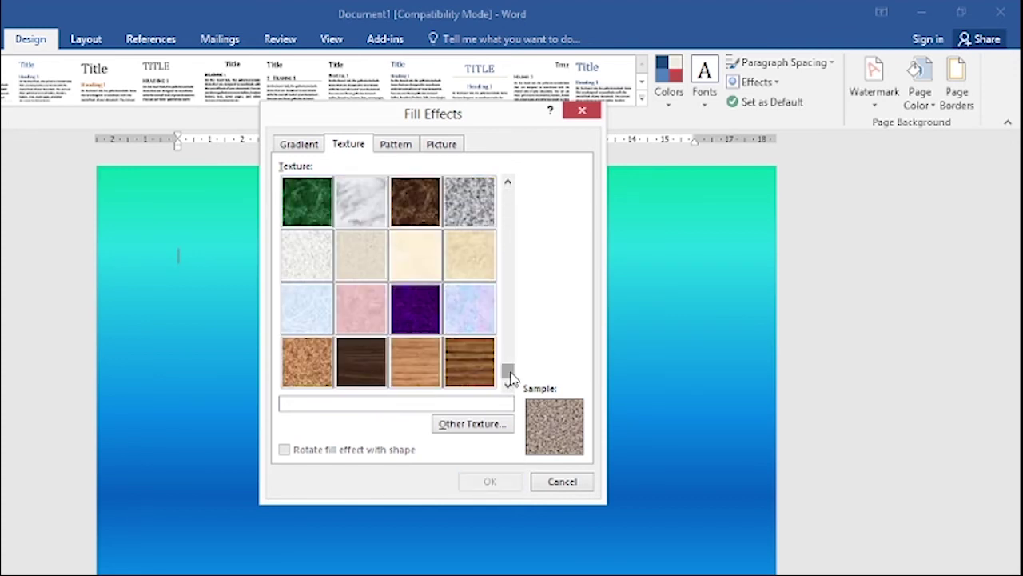
{"action": "left_click", "coordinate": [358, 372]}
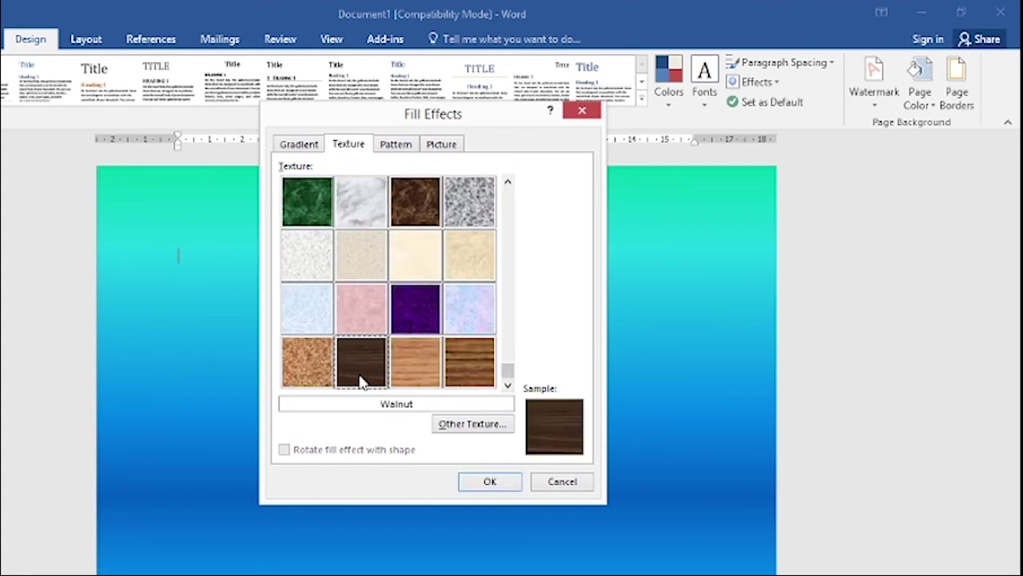
{"action": "left_click", "coordinate": [424, 362]}
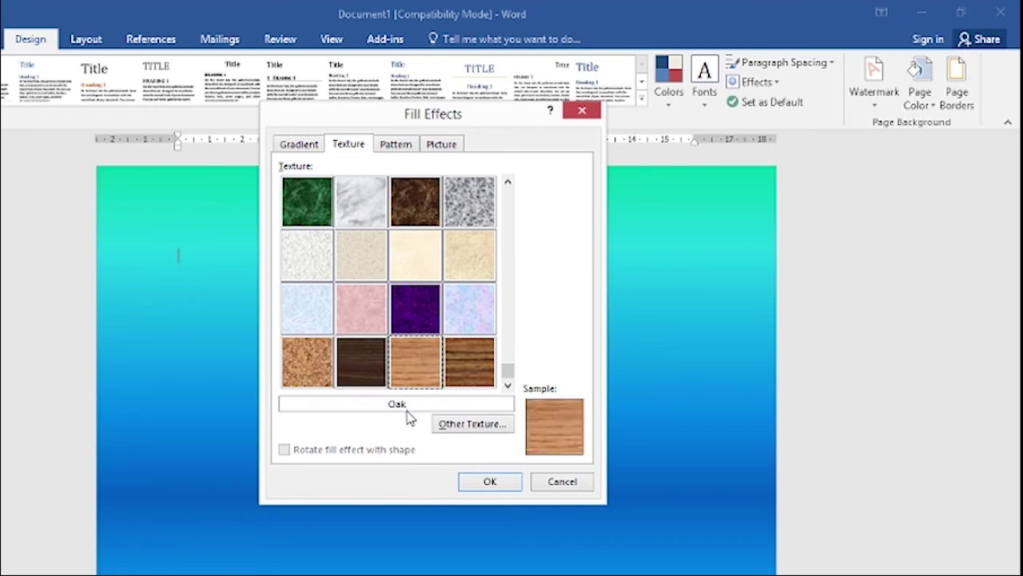
{"action": "left_click", "coordinate": [459, 370]}
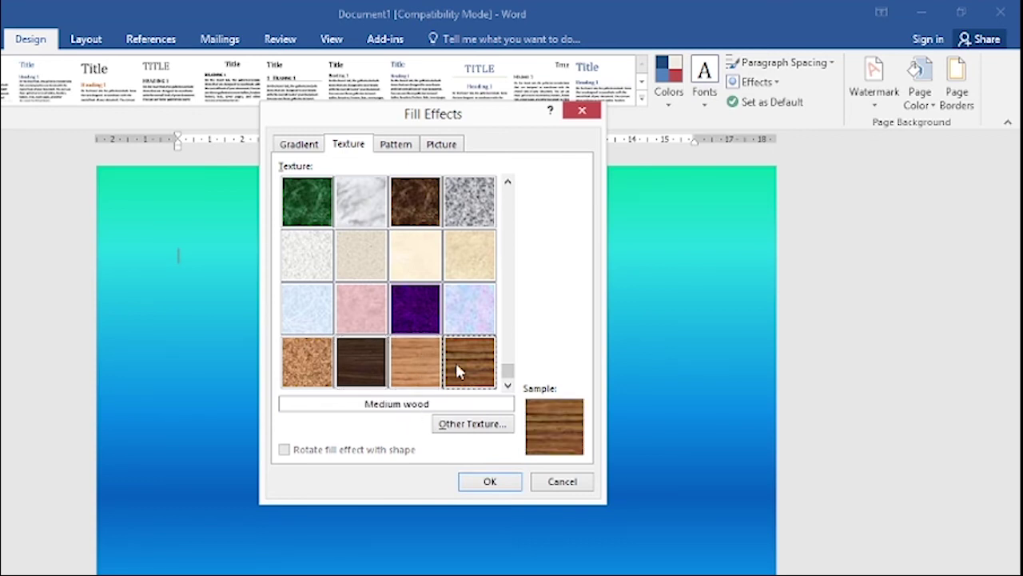
{"action": "left_click", "coordinate": [304, 372]}
Step: Apply the Green marble texture as the page background
{"action": "left_click_drag", "start_coordinate": [508, 375], "coordinate": [512, 263]}
{"action": "left_click", "coordinate": [306, 254]}
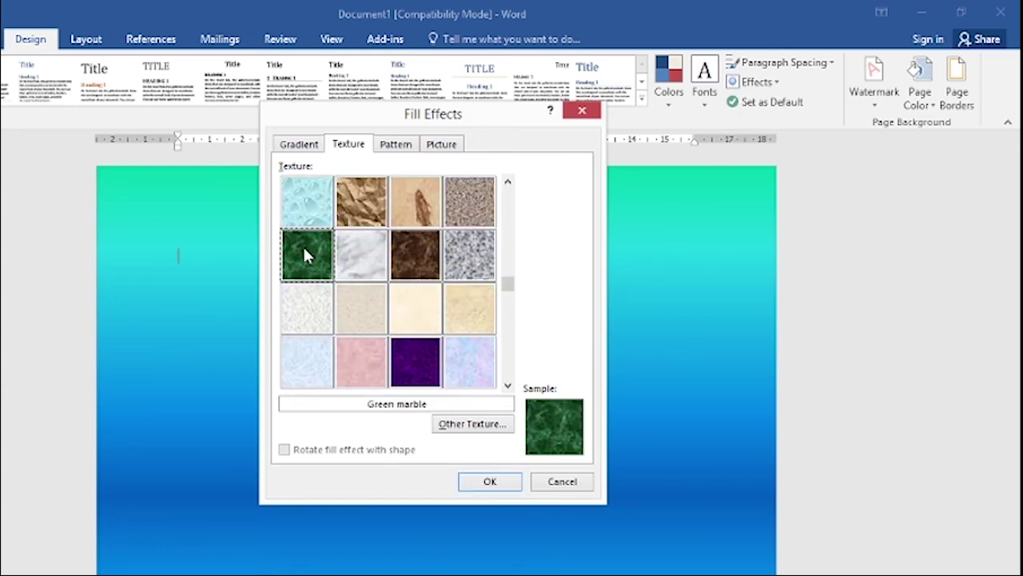
{"action": "left_click", "coordinate": [490, 480]}
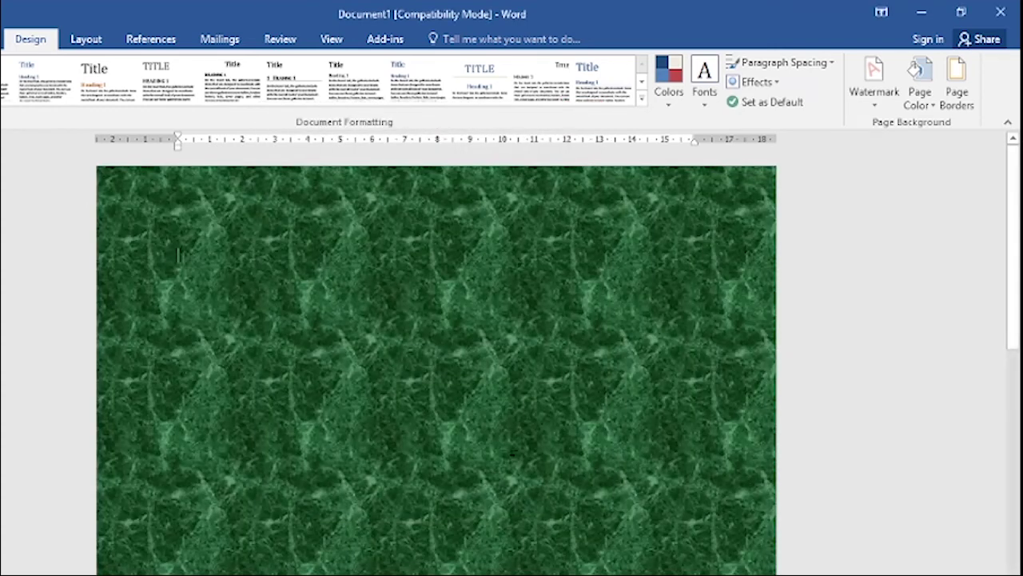
Step: Replace the page background texture with Water droplets
{"action": "left_click", "coordinate": [919, 97]}
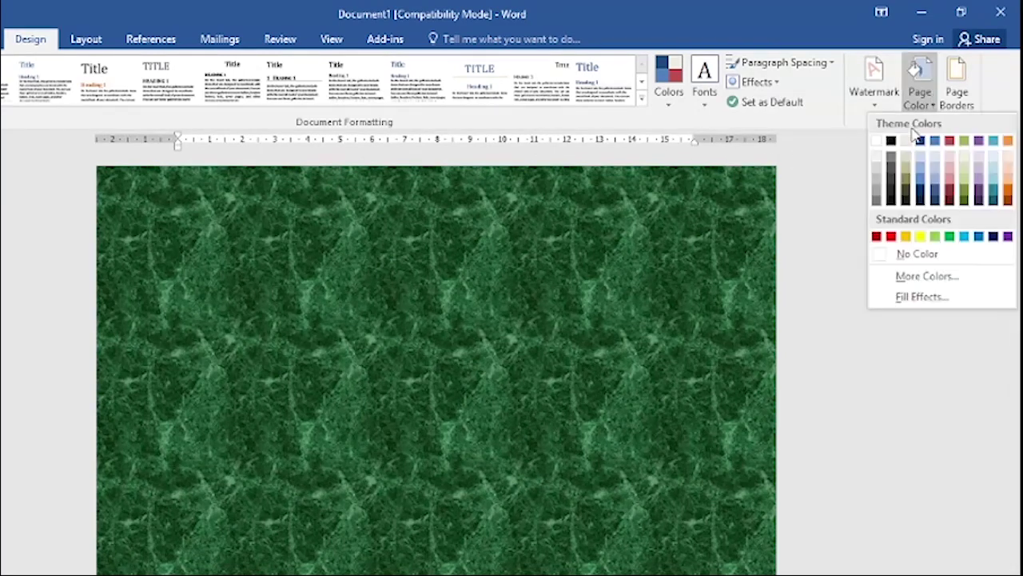
{"action": "left_click", "coordinate": [919, 297]}
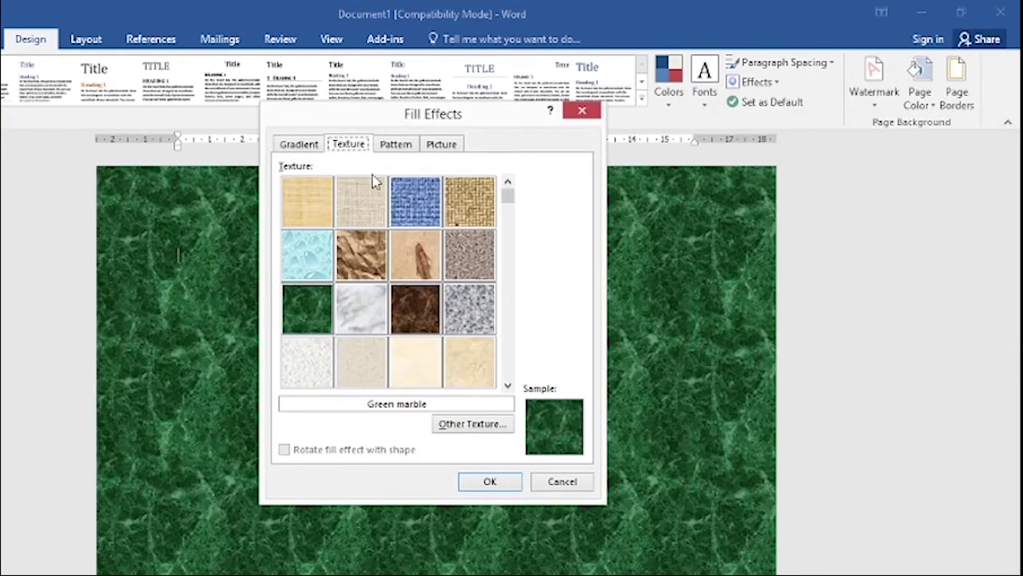
{"action": "left_click", "coordinate": [312, 271]}
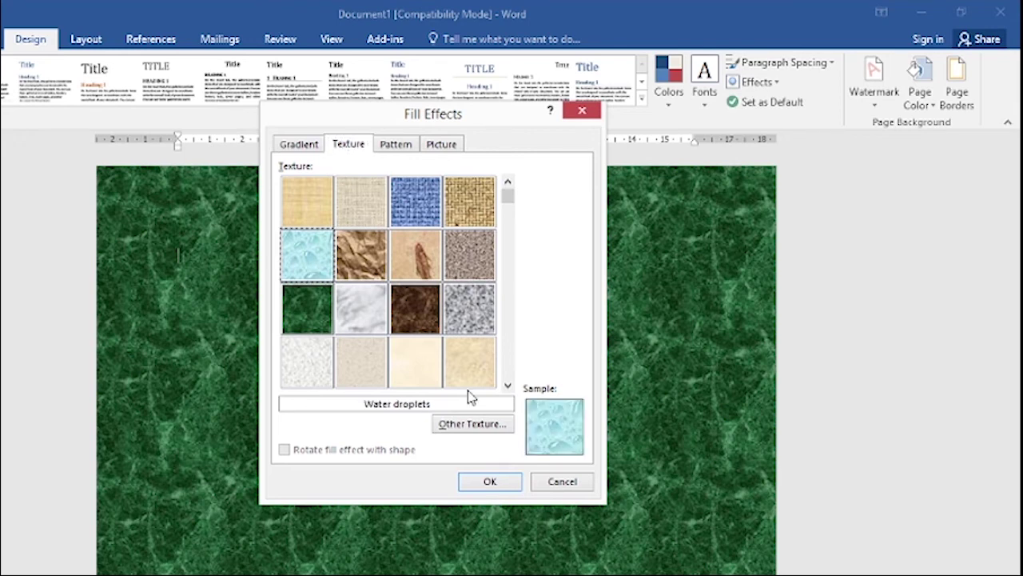
{"action": "left_click", "coordinate": [491, 482]}
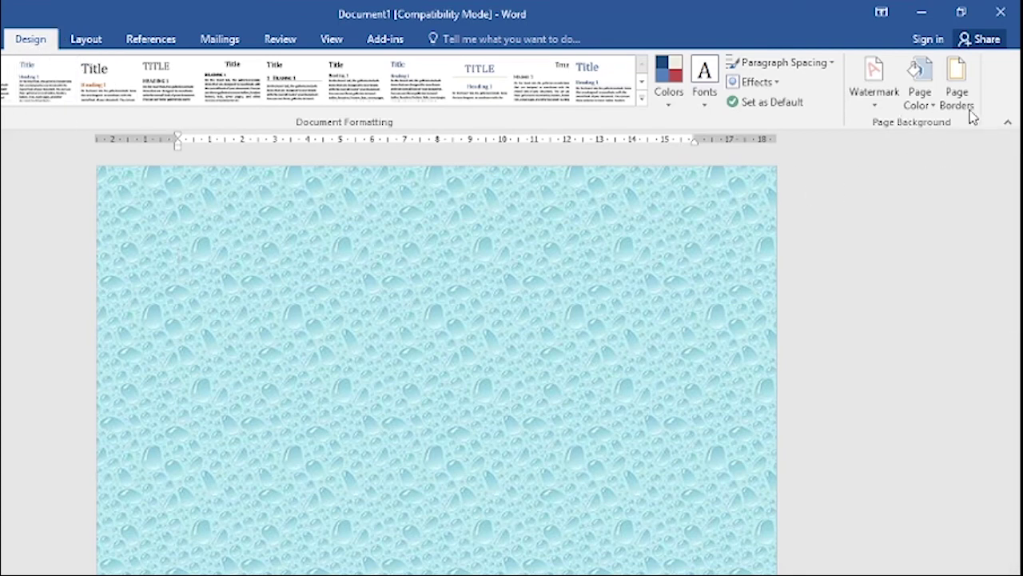
Step: Start a page border for the document and choose the red flower art with green leaves as its pattern
{"action": "left_click", "coordinate": [958, 89]}
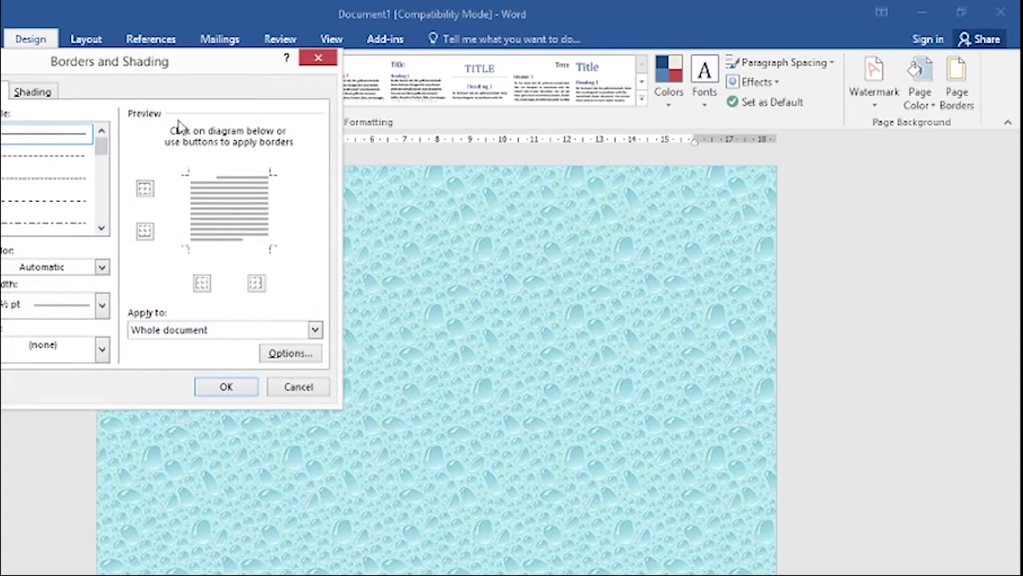
{"action": "mouse_move", "coordinate": [77, 71]}
{"action": "left_mouse_down"}
{"action": "mouse_move", "coordinate": [426, 163]}
{"action": "mouse_move", "coordinate": [679, 171]}
{"action": "mouse_move", "coordinate": [706, 199]}
{"action": "left_mouse_up"}
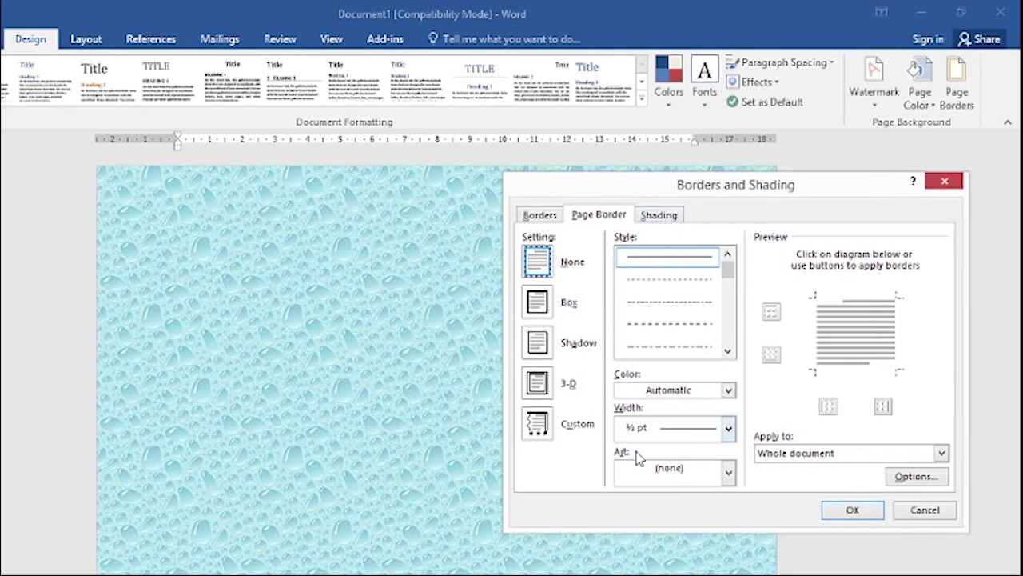
{"action": "left_click", "coordinate": [728, 473]}
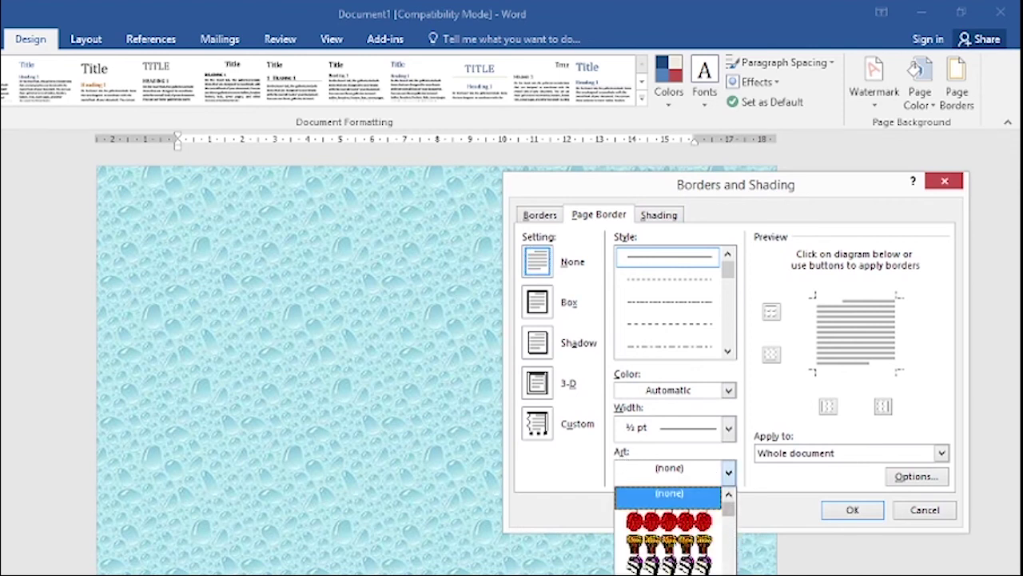
{"action": "scroll", "coordinate": [669, 531], "scroll_direction": "down", "scroll_amount": 3}
{"action": "scroll", "coordinate": [668, 531], "scroll_direction": "down", "scroll_amount": 5}
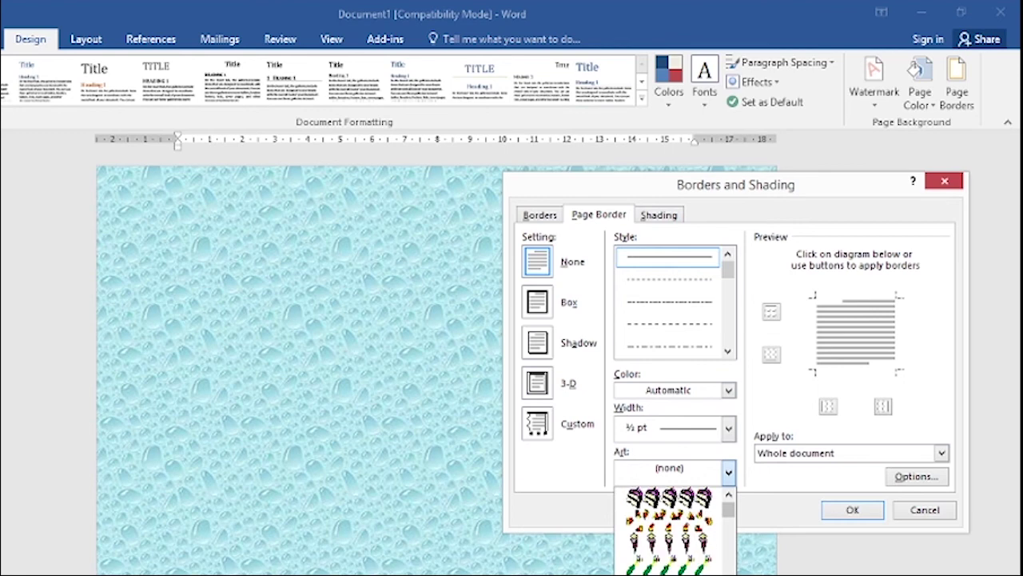
{"action": "scroll", "coordinate": [669, 531], "scroll_direction": "down", "scroll_amount": 3}
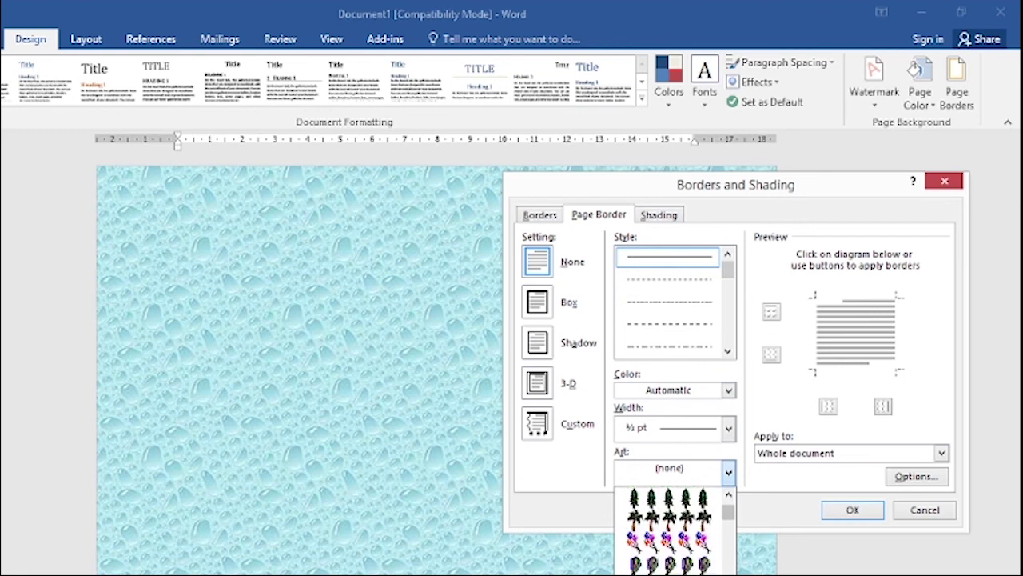
{"action": "scroll", "coordinate": [668, 532], "scroll_direction": "down", "scroll_amount": 8}
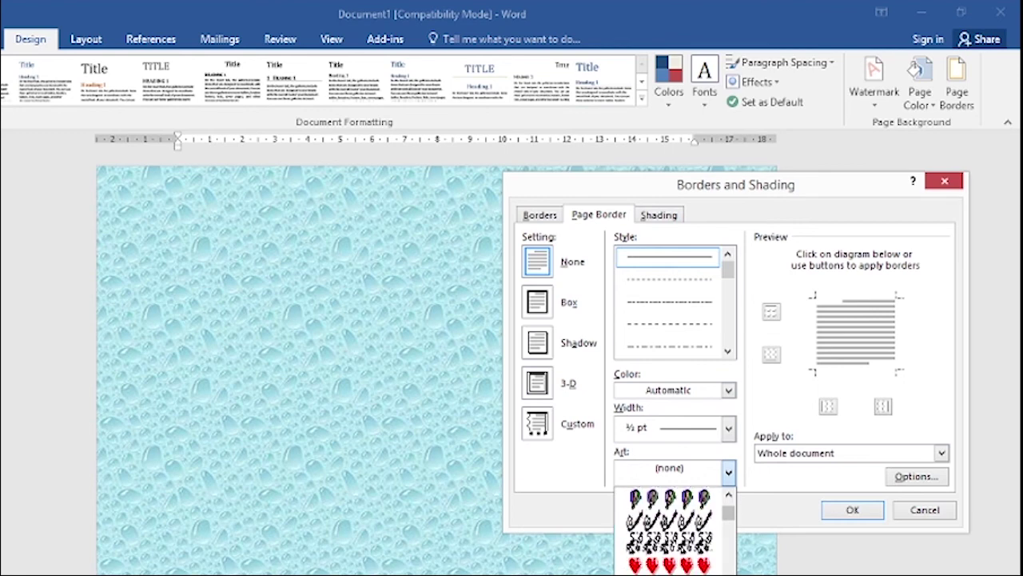
{"action": "scroll", "coordinate": [668, 532], "scroll_direction": "down", "scroll_amount": 8}
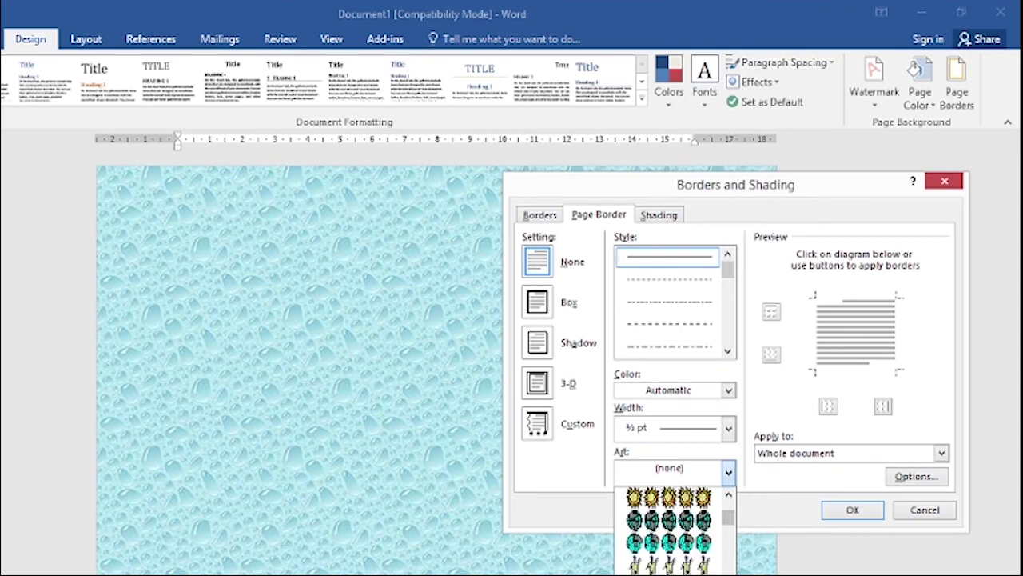
{"action": "scroll", "coordinate": [668, 531], "scroll_direction": "down", "scroll_amount": 8}
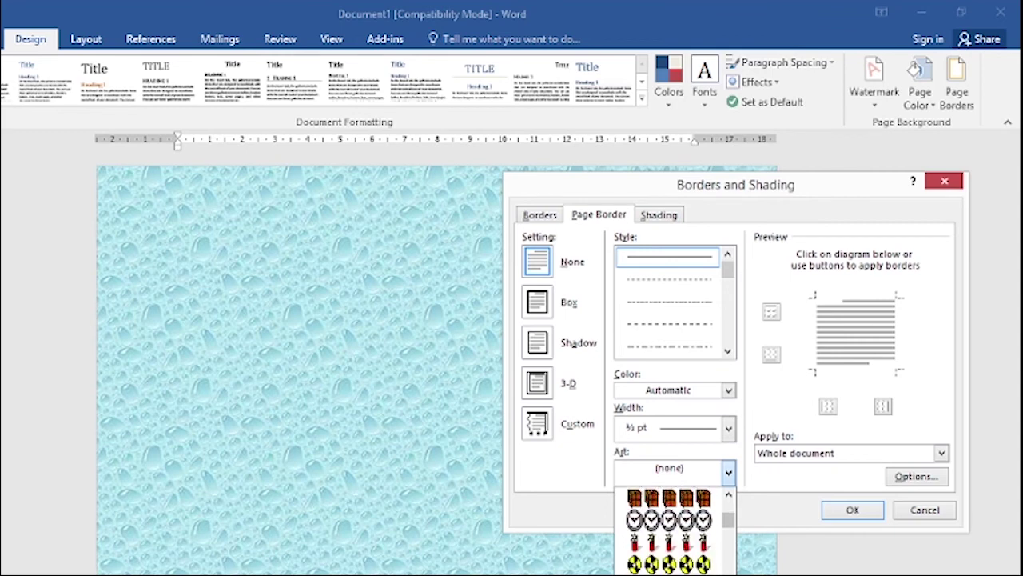
{"action": "scroll", "coordinate": [668, 531], "scroll_direction": "down", "scroll_amount": 8}
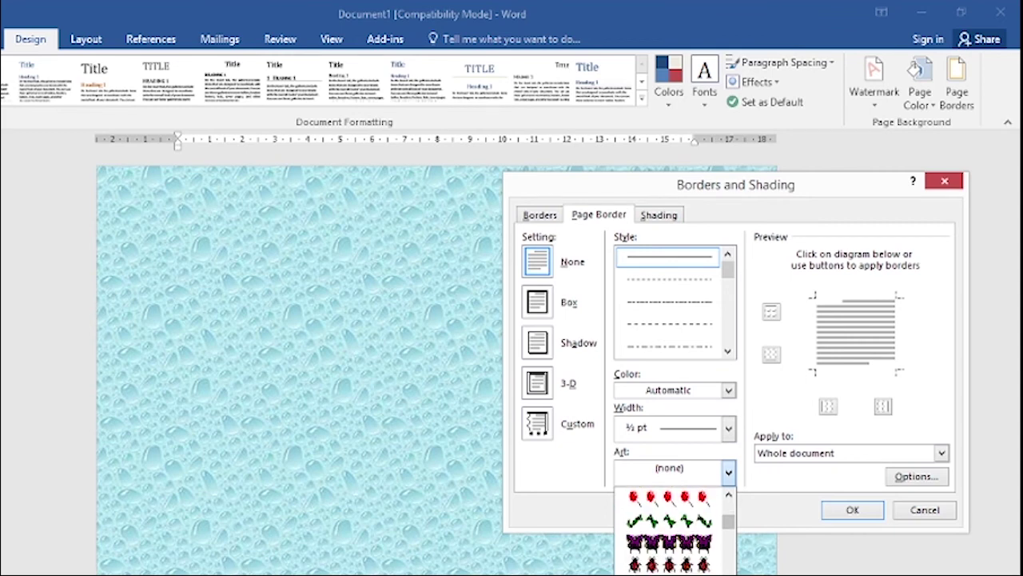
{"action": "scroll", "coordinate": [669, 532], "scroll_direction": "down", "scroll_amount": 4}
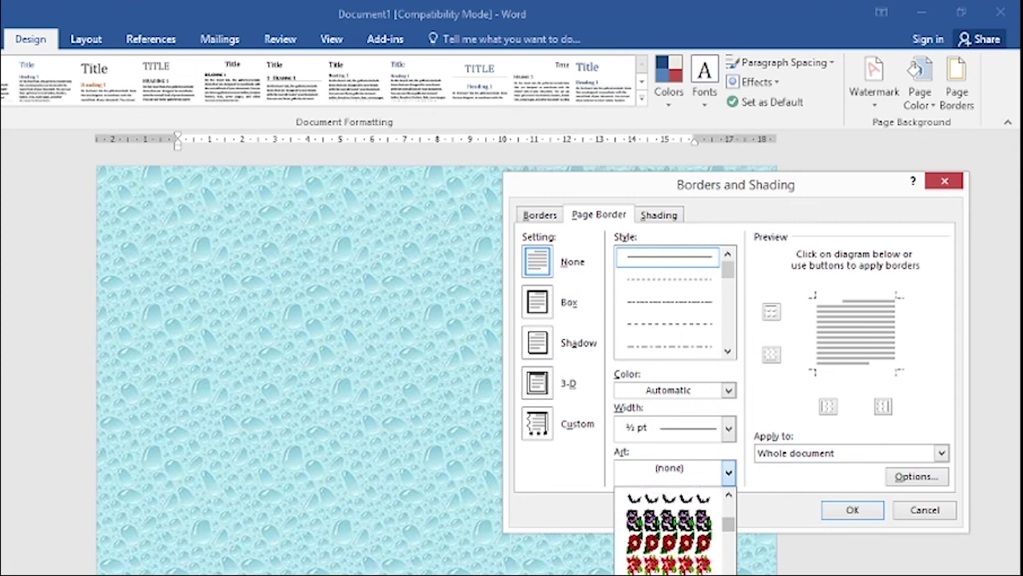
{"action": "scroll", "coordinate": [669, 532], "scroll_direction": "down", "scroll_amount": 1}
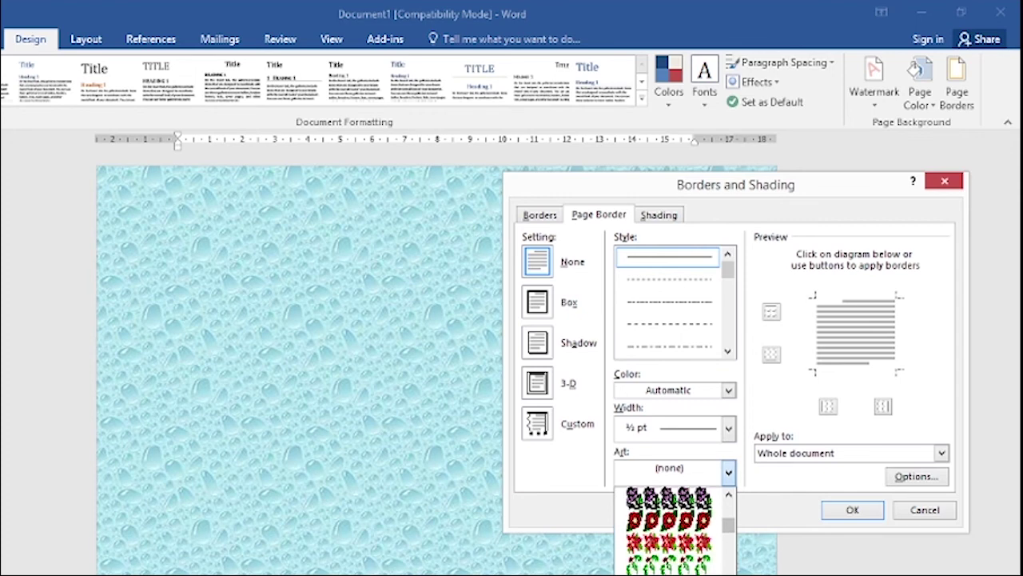
{"action": "left_click", "coordinate": [644, 545]}
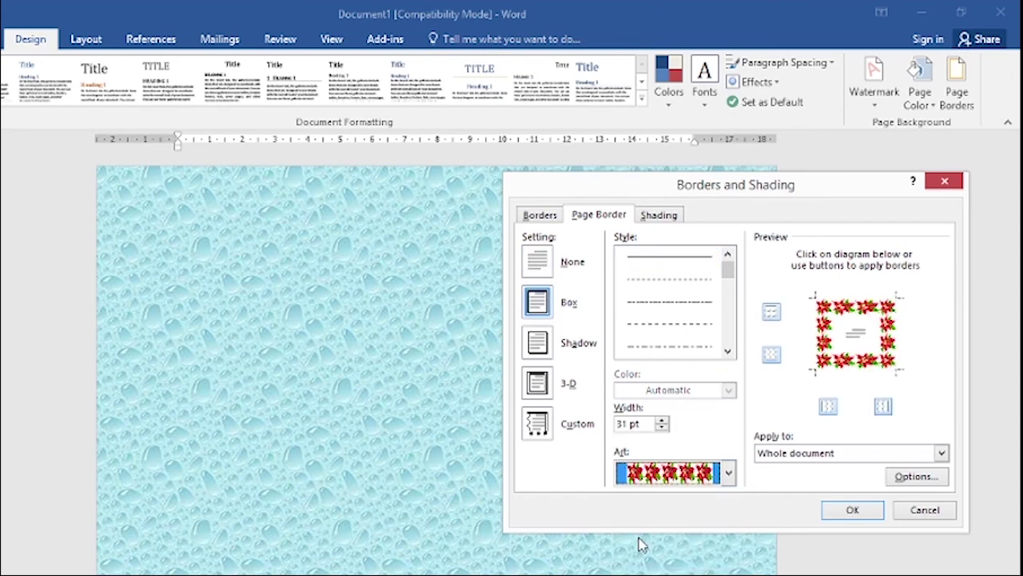
Step: Reduce the width of the red flower page border to 17 pt
{"action": "mouse_move", "coordinate": [749, 194]}
{"action": "left_mouse_down"}
{"action": "mouse_move", "coordinate": [494, 207]}
{"action": "mouse_move", "coordinate": [410, 198]}
{"action": "left_mouse_up"}
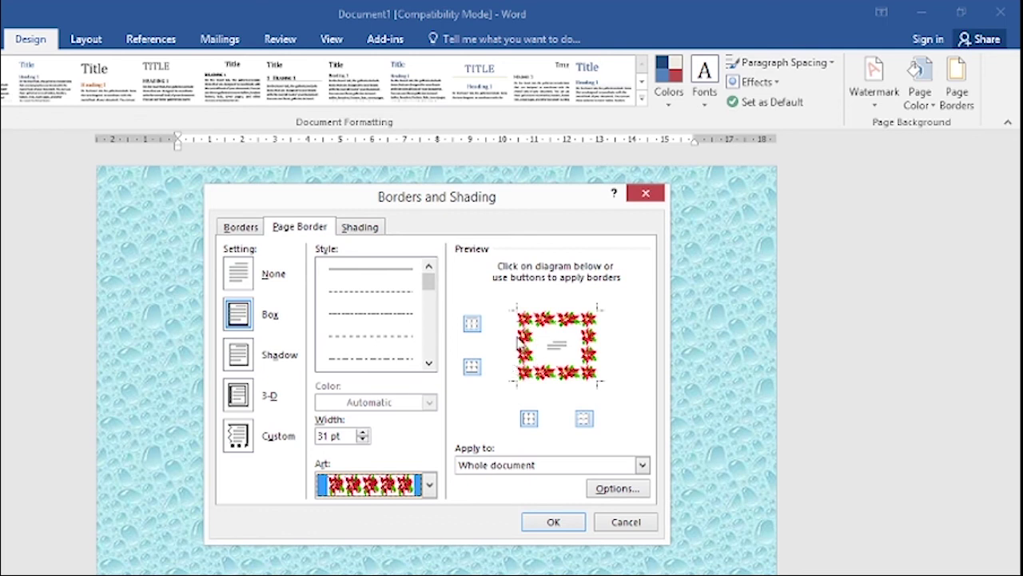
{"action": "left_click", "coordinate": [363, 440]}
{"action": "left_click", "coordinate": [362, 440]}
{"action": "left_click", "coordinate": [362, 439]}
{"action": "left_click", "coordinate": [362, 439]}
{"action": "left_click", "coordinate": [362, 438]}
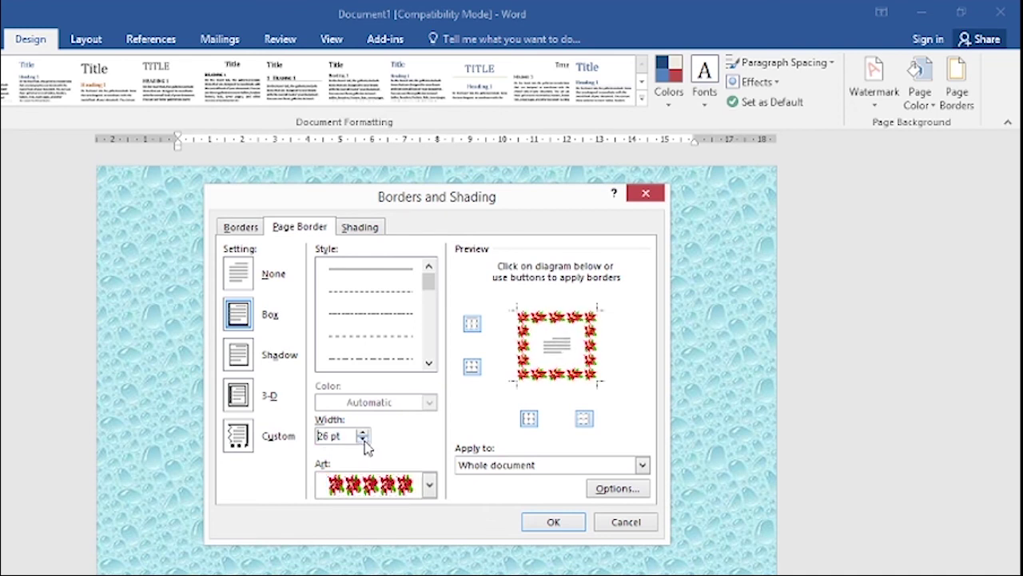
{"action": "left_click", "coordinate": [363, 440]}
{"action": "left_click", "coordinate": [362, 440]}
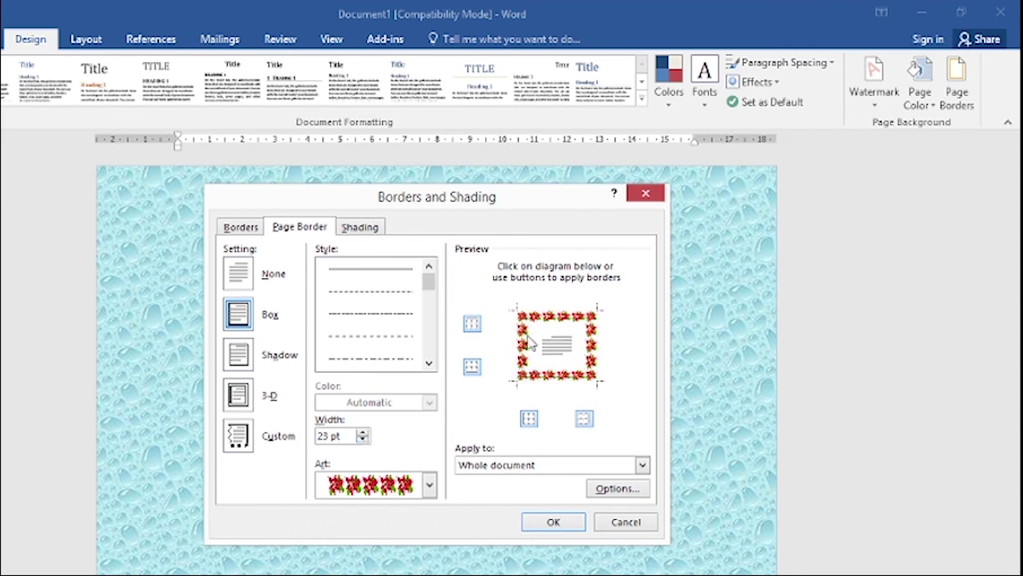
{"action": "left_click", "coordinate": [363, 439]}
{"action": "left_click", "coordinate": [363, 439]}
{"action": "left_click", "coordinate": [363, 440]}
{"action": "left_click", "coordinate": [363, 439]}
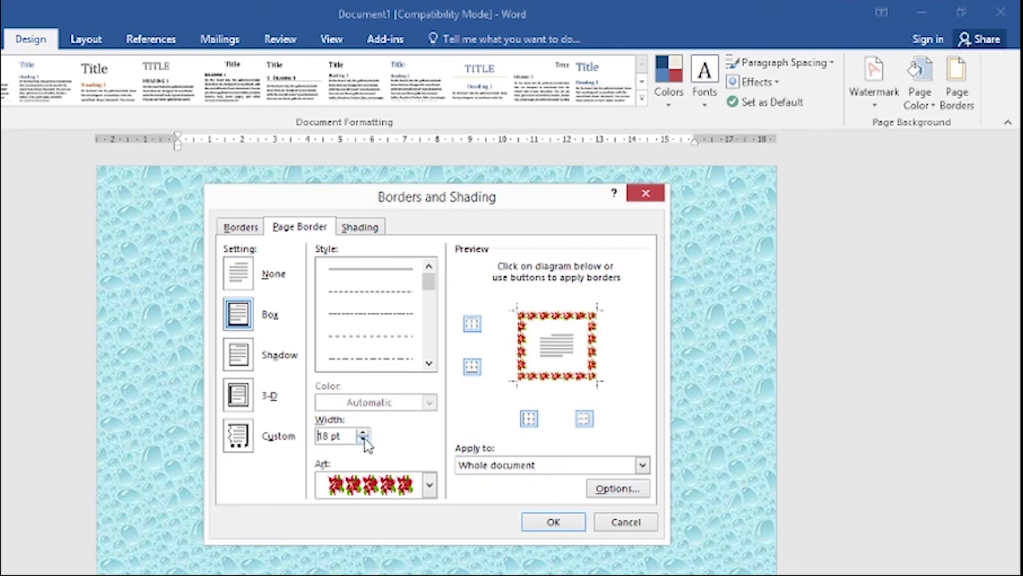
{"action": "left_click", "coordinate": [363, 440]}
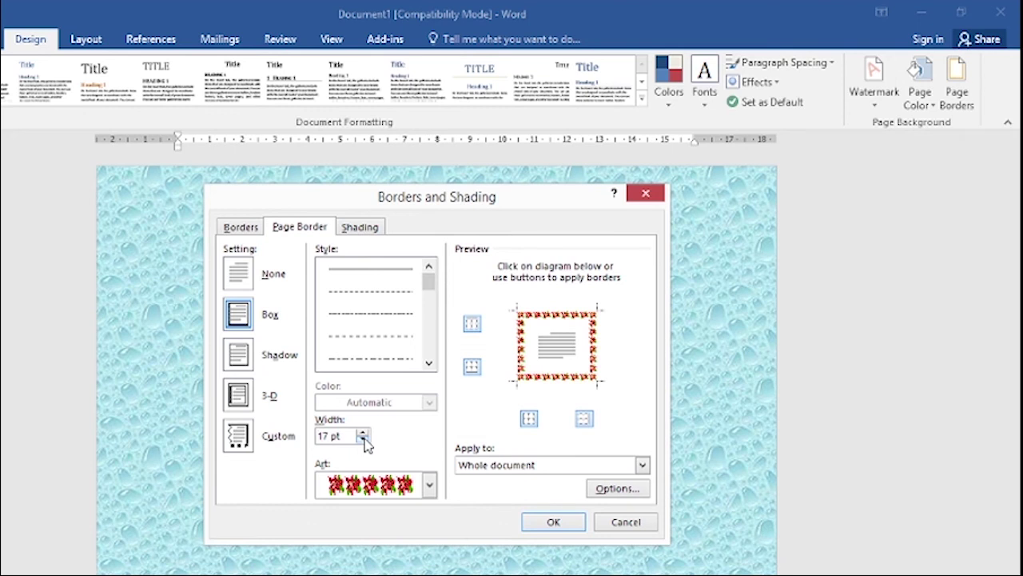
Step: Try removing the top edge and the bottom edge of the page border, restoring each one
{"action": "left_click", "coordinate": [472, 324]}
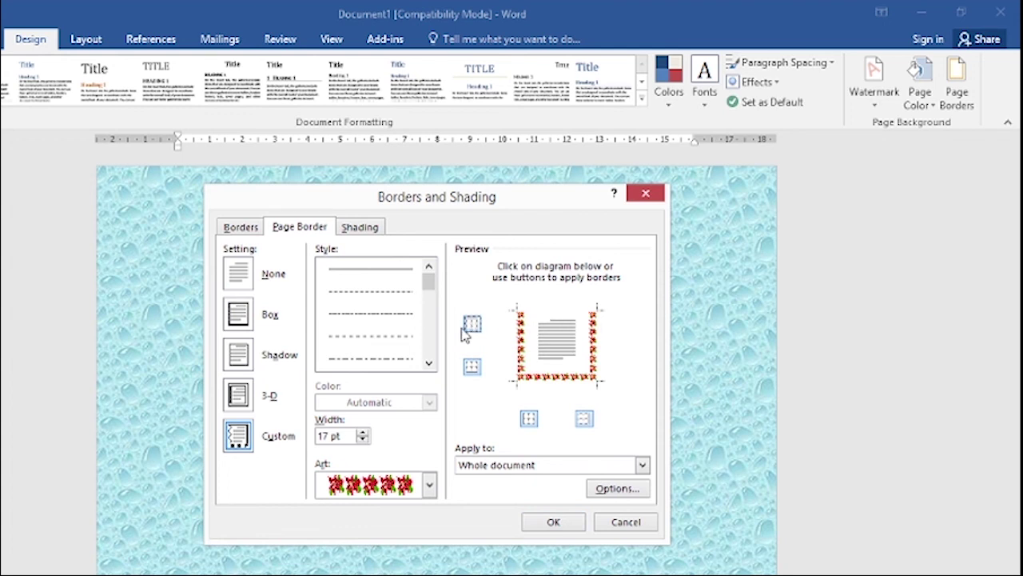
{"action": "left_click", "coordinate": [472, 324]}
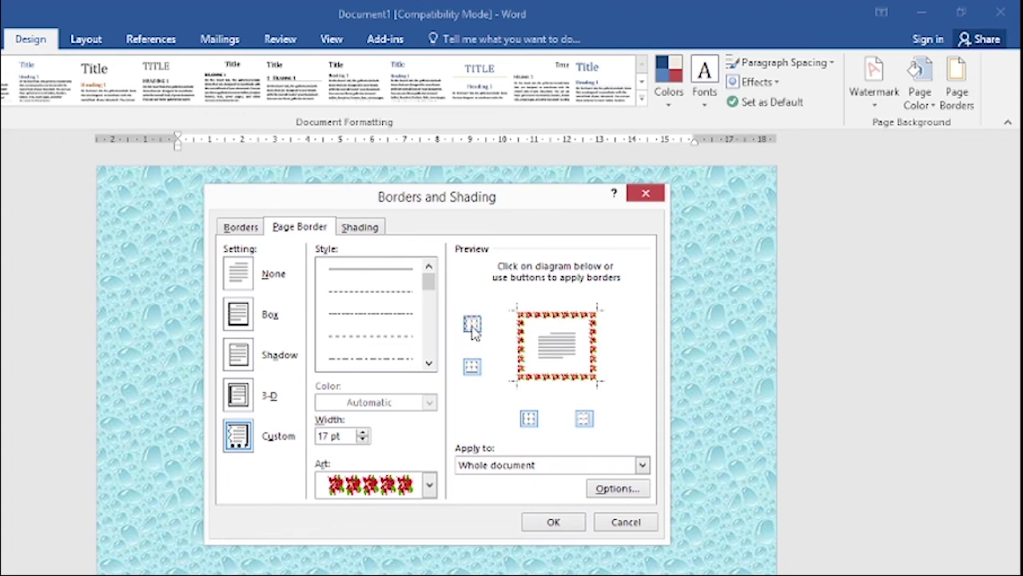
{"action": "left_click", "coordinate": [472, 367]}
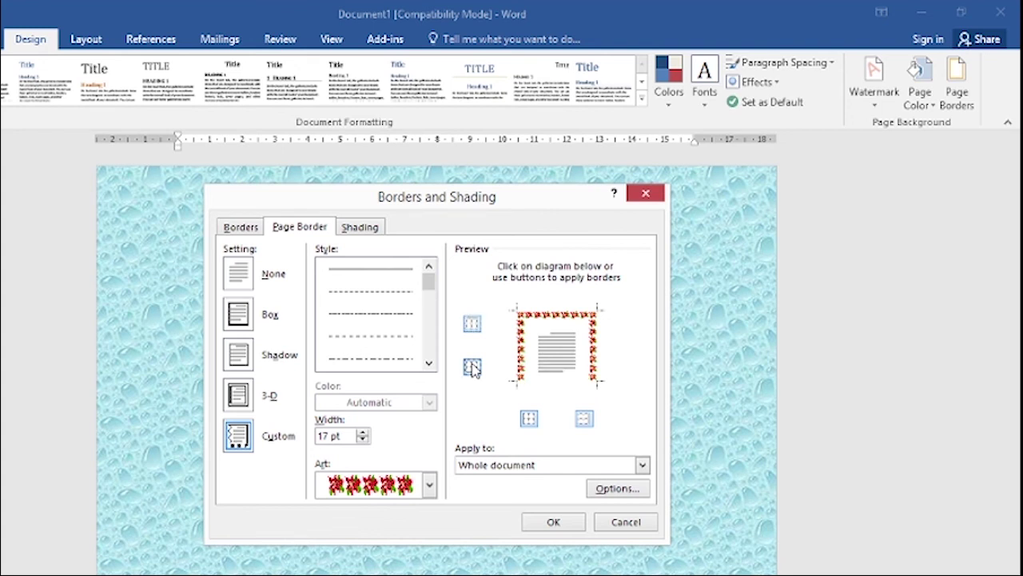
{"action": "left_click", "coordinate": [473, 367]}
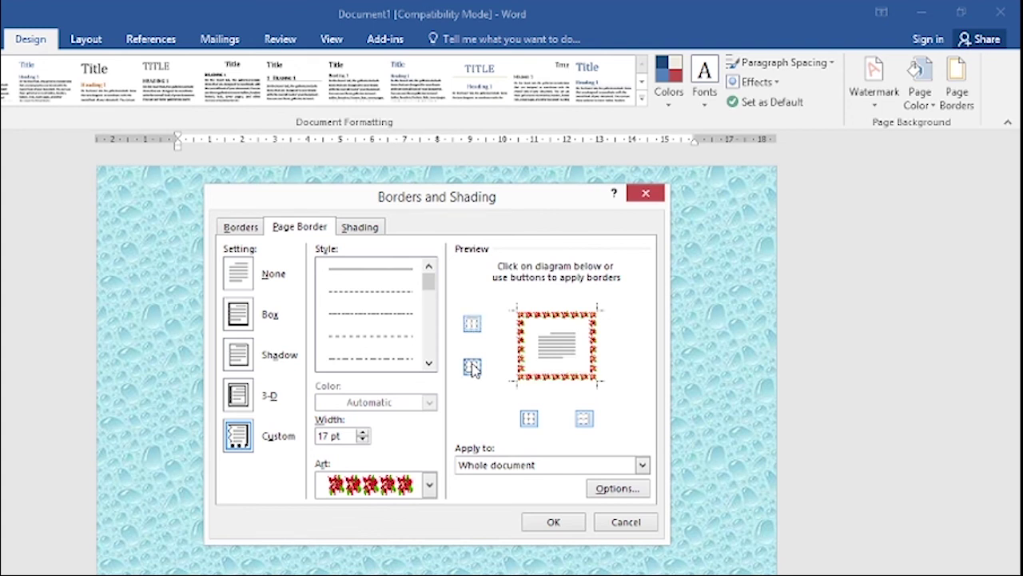
Step: Try removing the left and right edges of the page border, singly and together, and restore both
{"action": "left_click", "coordinate": [534, 426]}
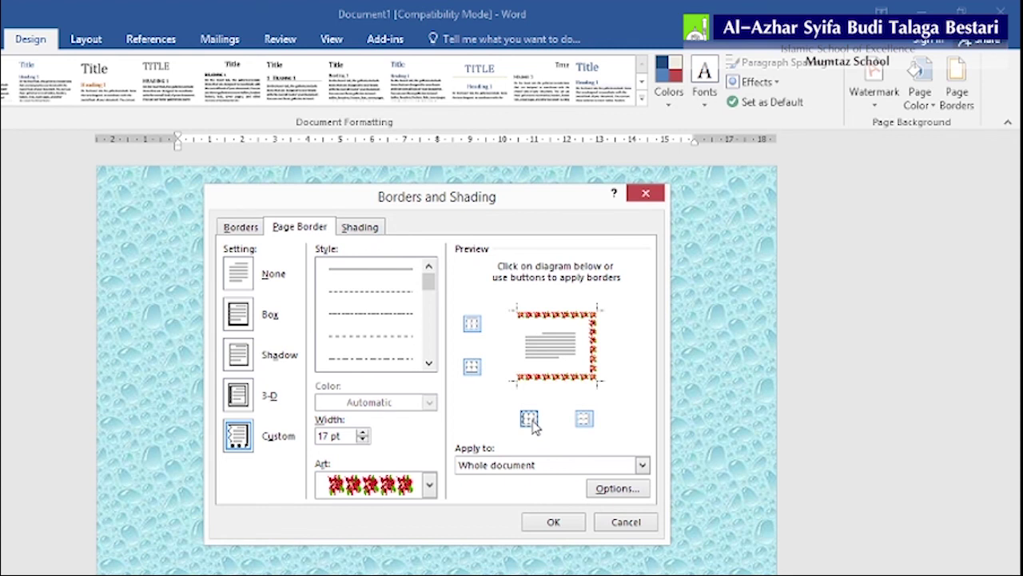
{"action": "left_click", "coordinate": [534, 426]}
{"action": "left_click", "coordinate": [534, 426]}
{"action": "left_click", "coordinate": [587, 422]}
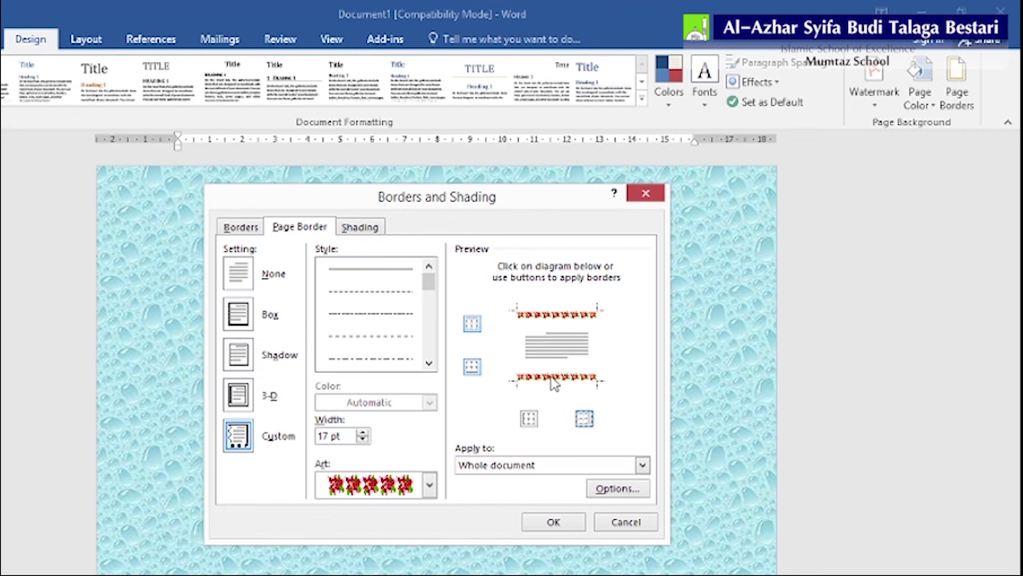
{"action": "left_click", "coordinate": [528, 422]}
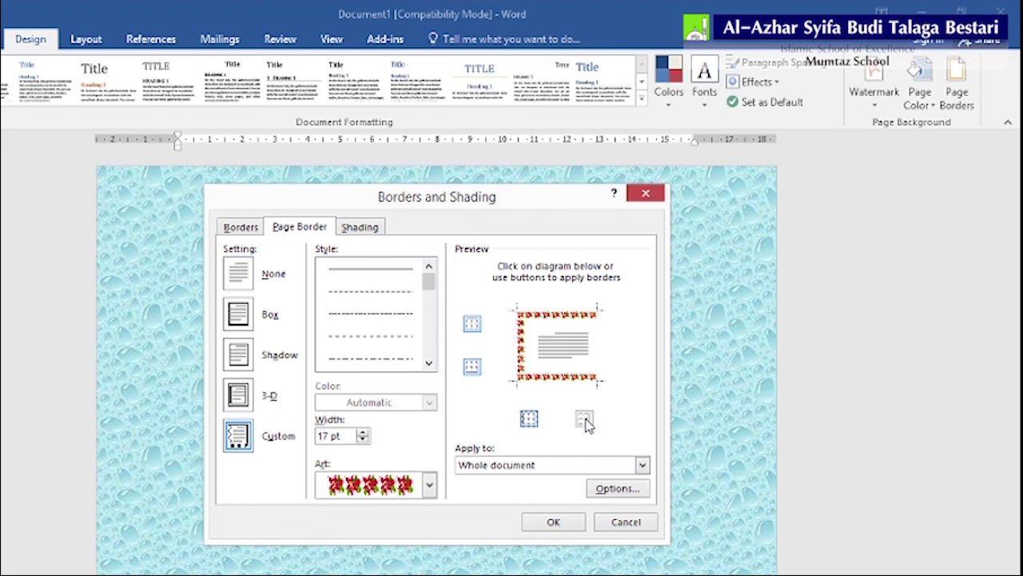
{"action": "left_click", "coordinate": [585, 420]}
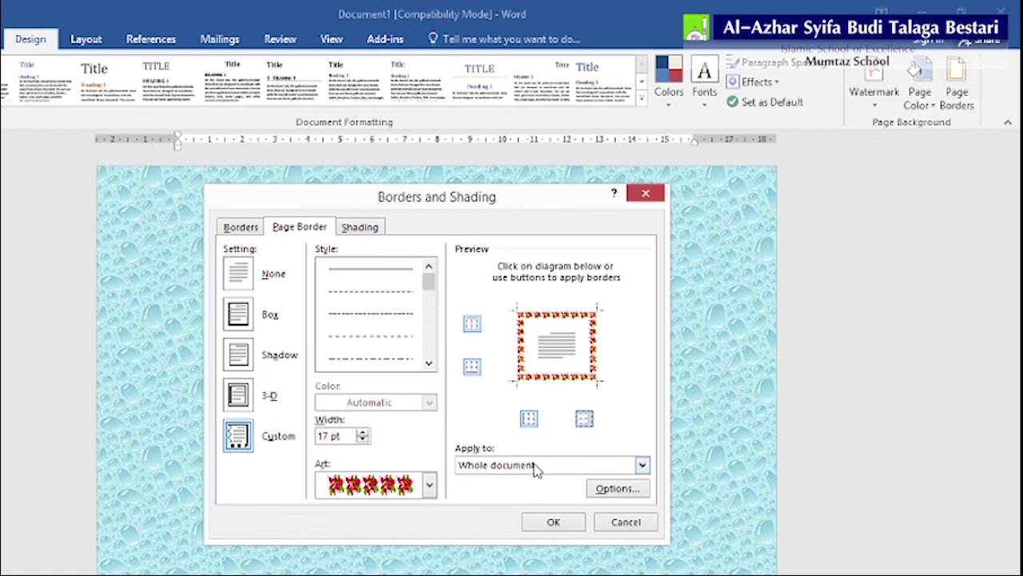
Step: Review the border's range options, keep Whole document, and apply the flower border to the page
{"action": "left_click", "coordinate": [642, 466]}
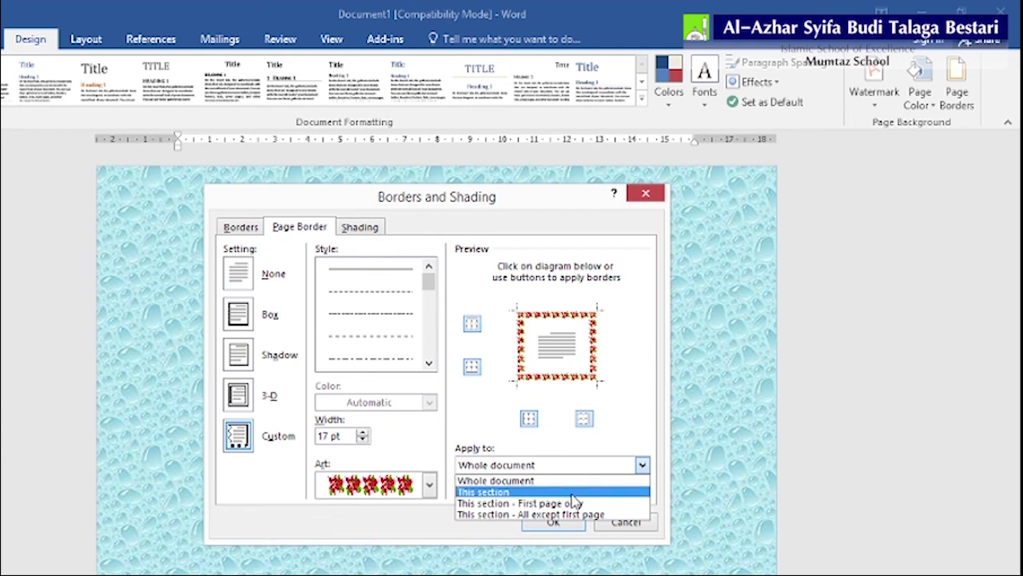
{"action": "left_click", "coordinate": [637, 430]}
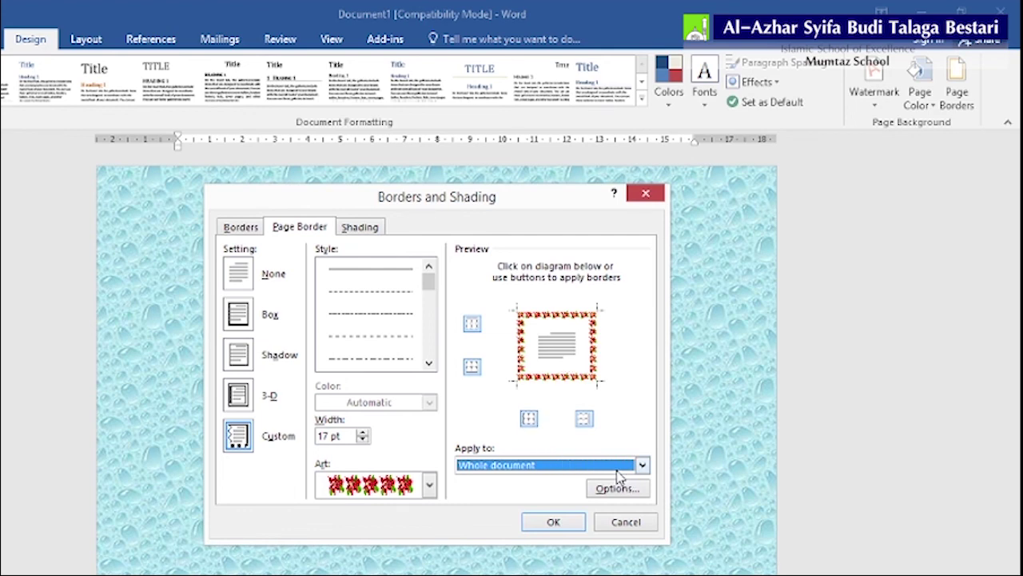
{"action": "left_click", "coordinate": [552, 523]}
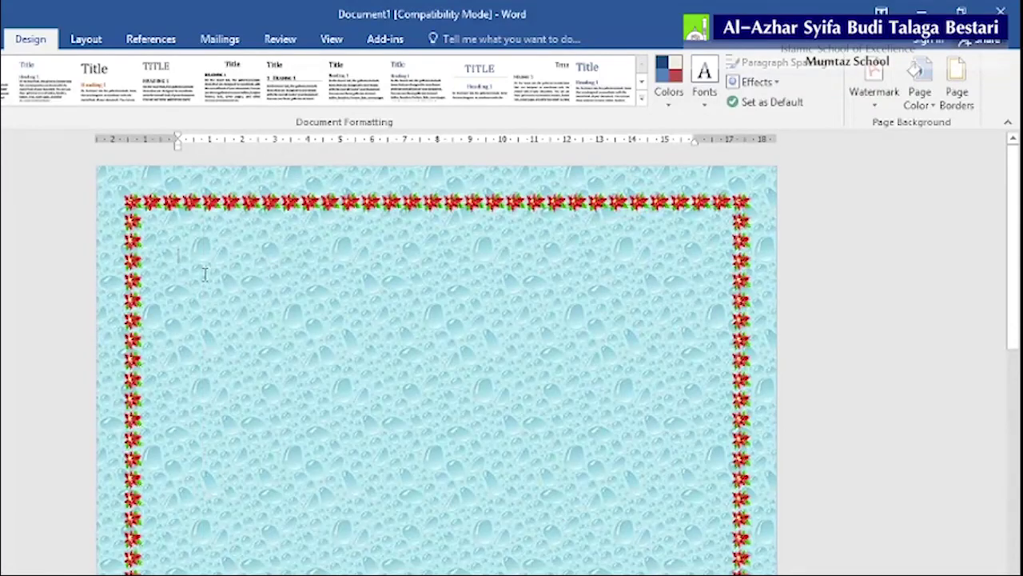